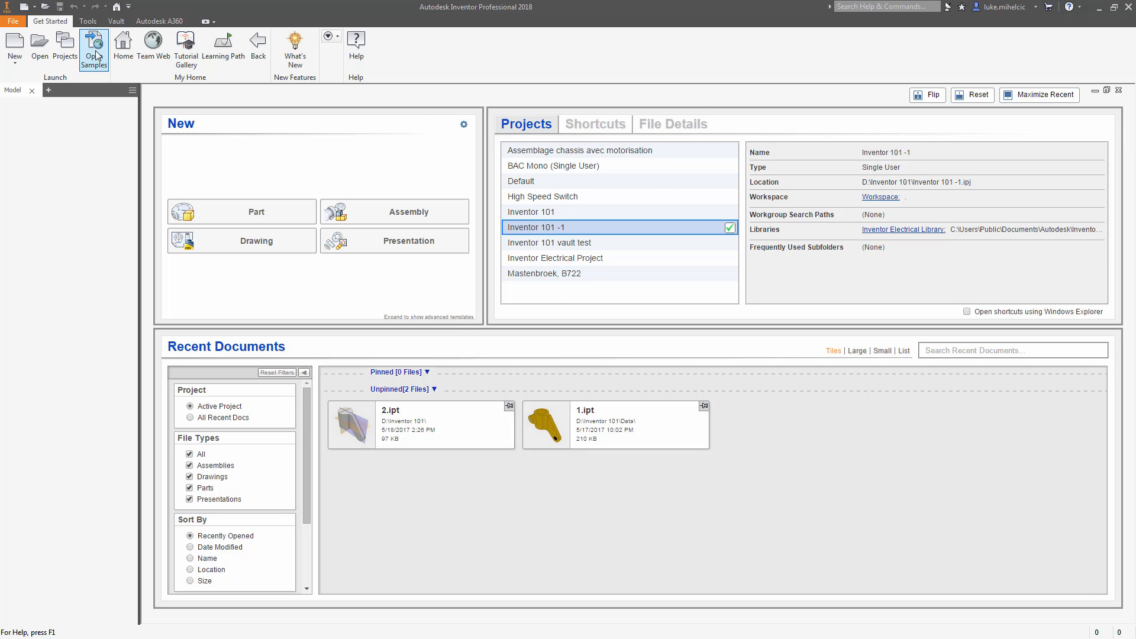
Start a new single-user project and name it Inventor 101 - 2.
left_click(70, 49)
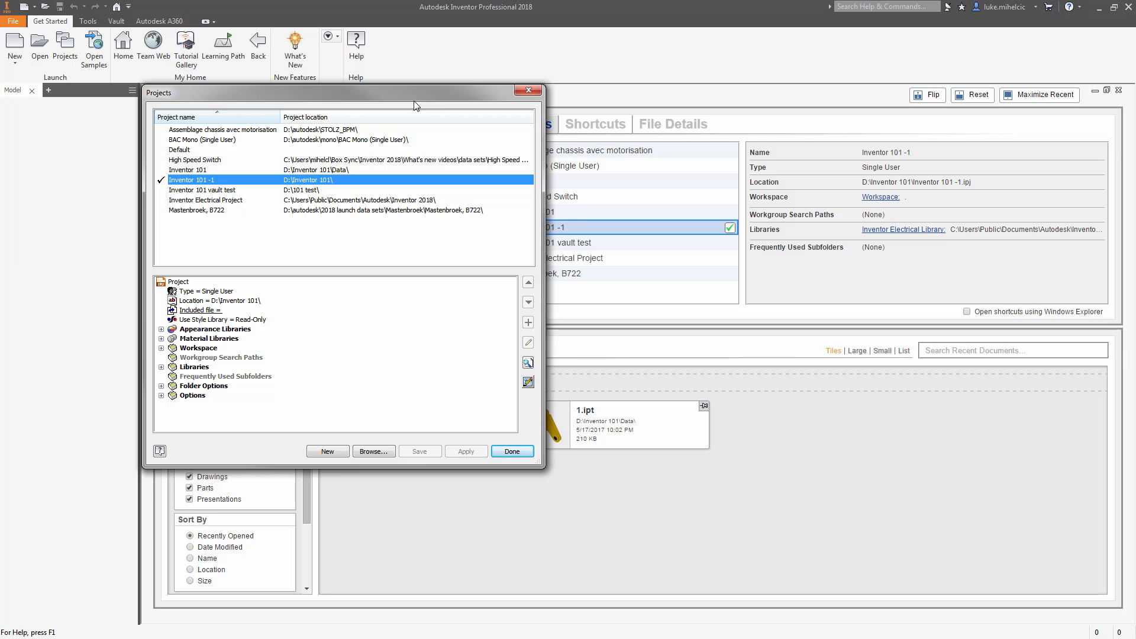
left_click(326, 452)
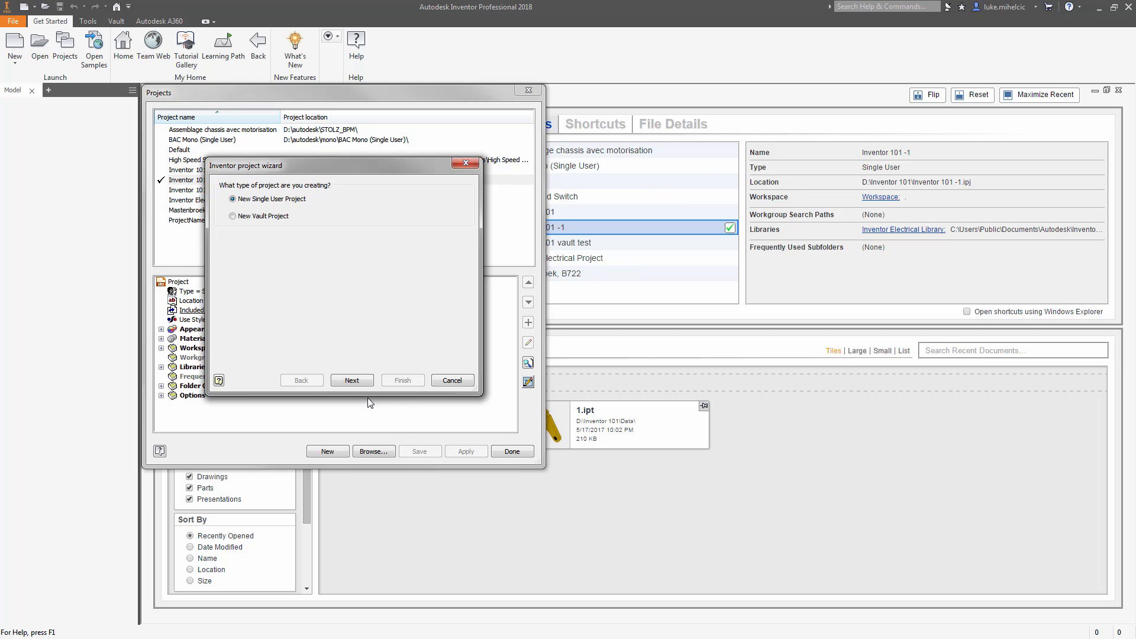
left_click(351, 380)
double_click(274, 209)
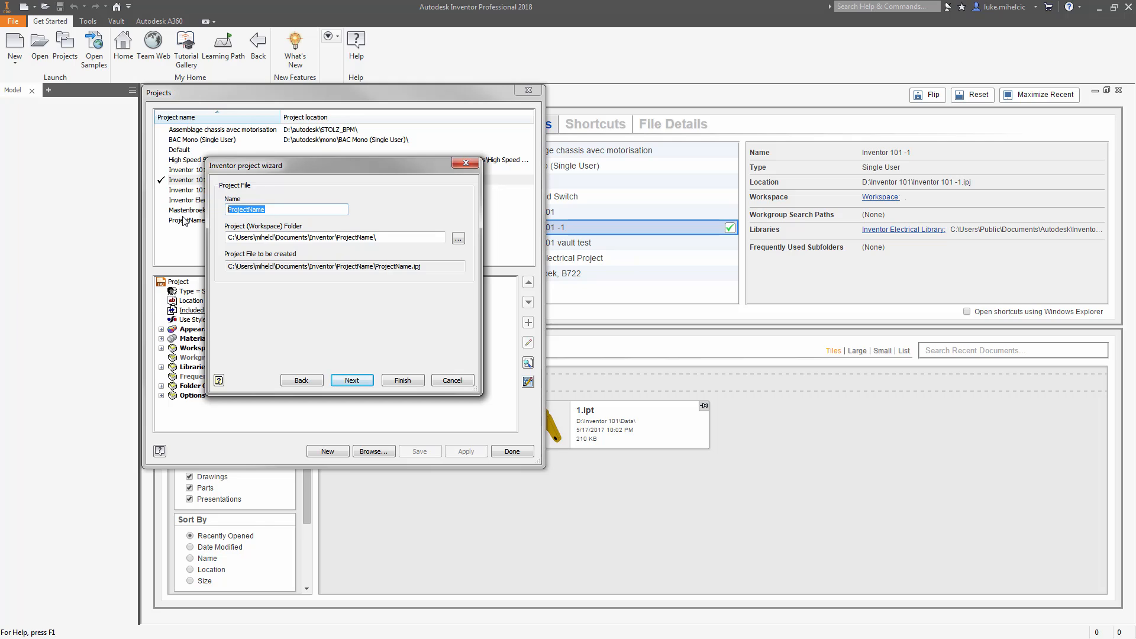
type("Inventor 101")
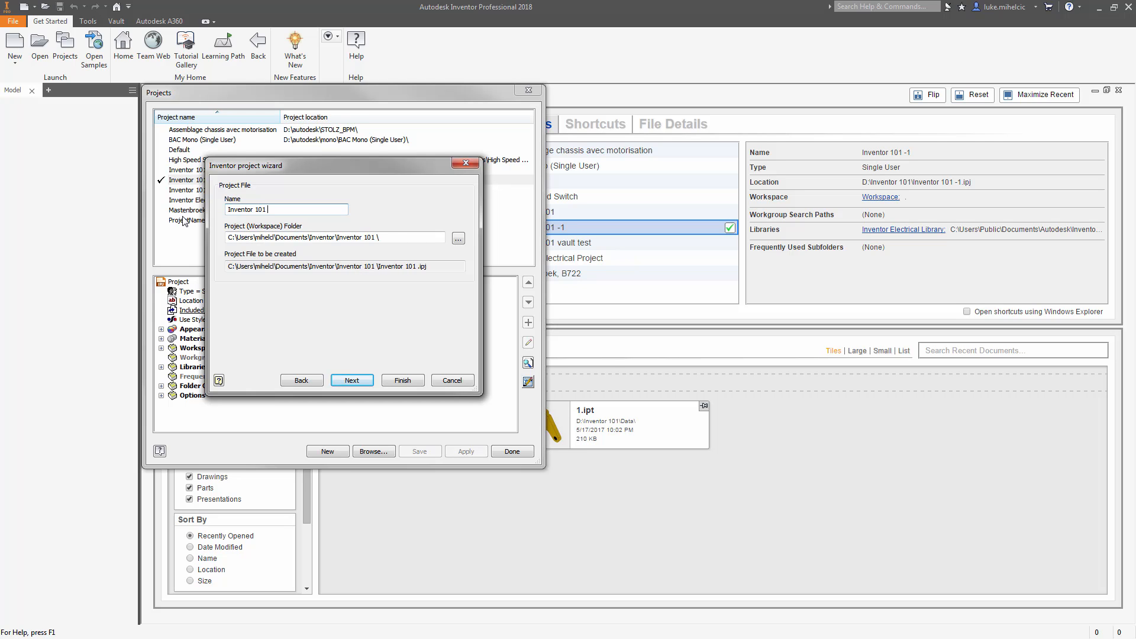
type(" - 2")
Set the project's workspace folder to Inventor 101 on the D: drive, finish creating the project and close the project manager.
left_click(459, 239)
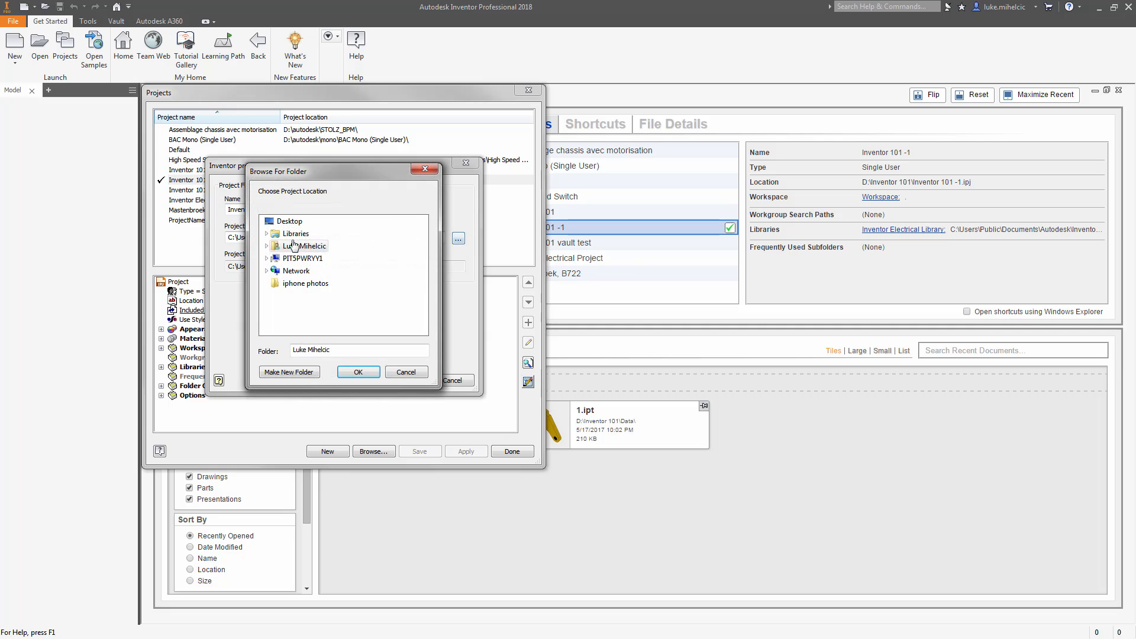
left_click(267, 245)
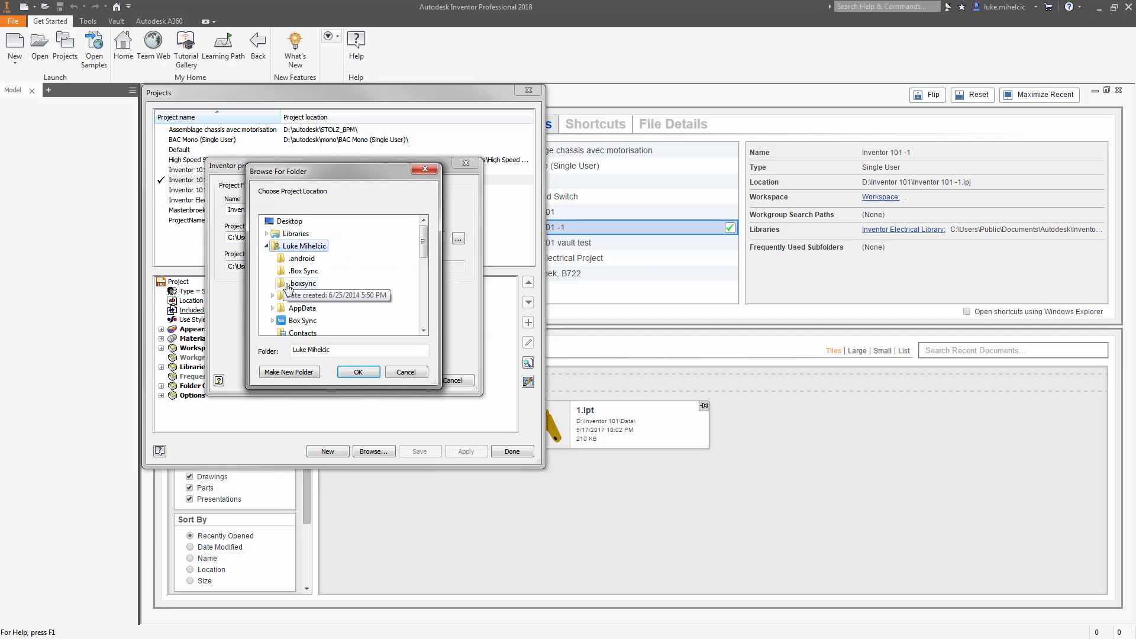
left_click(266, 246)
left_click(267, 258)
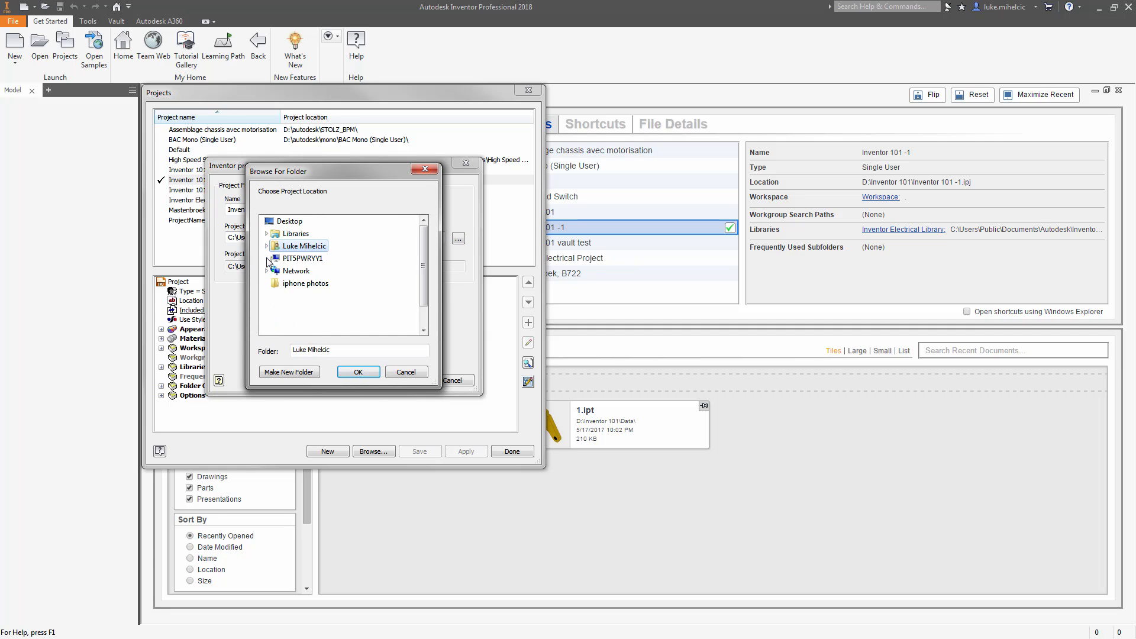
left_click(273, 283)
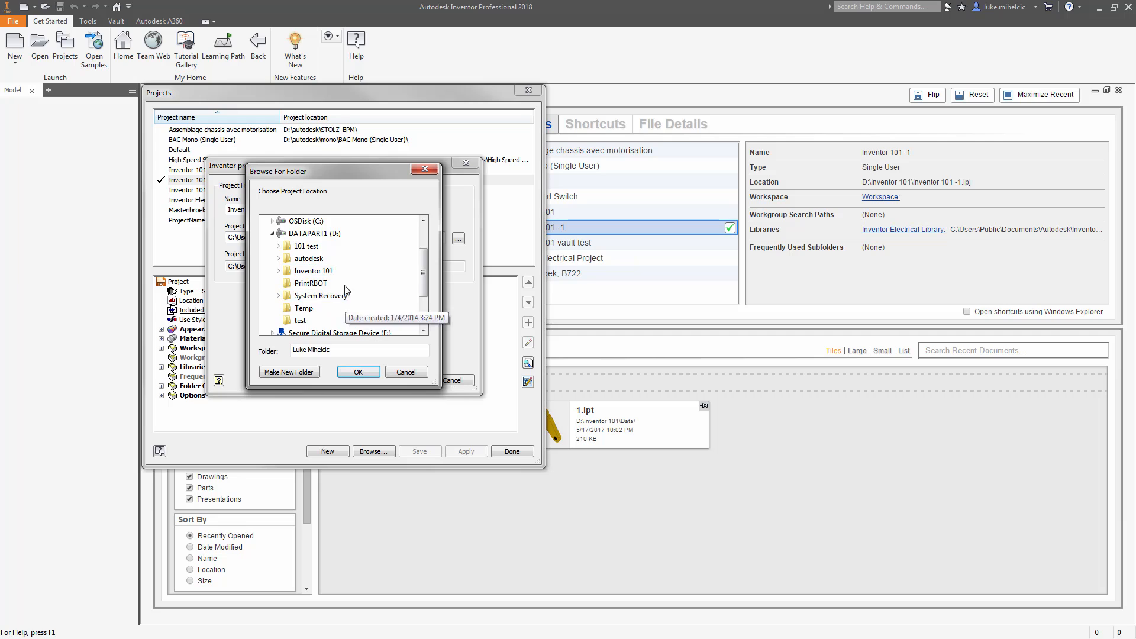
left_click(315, 272)
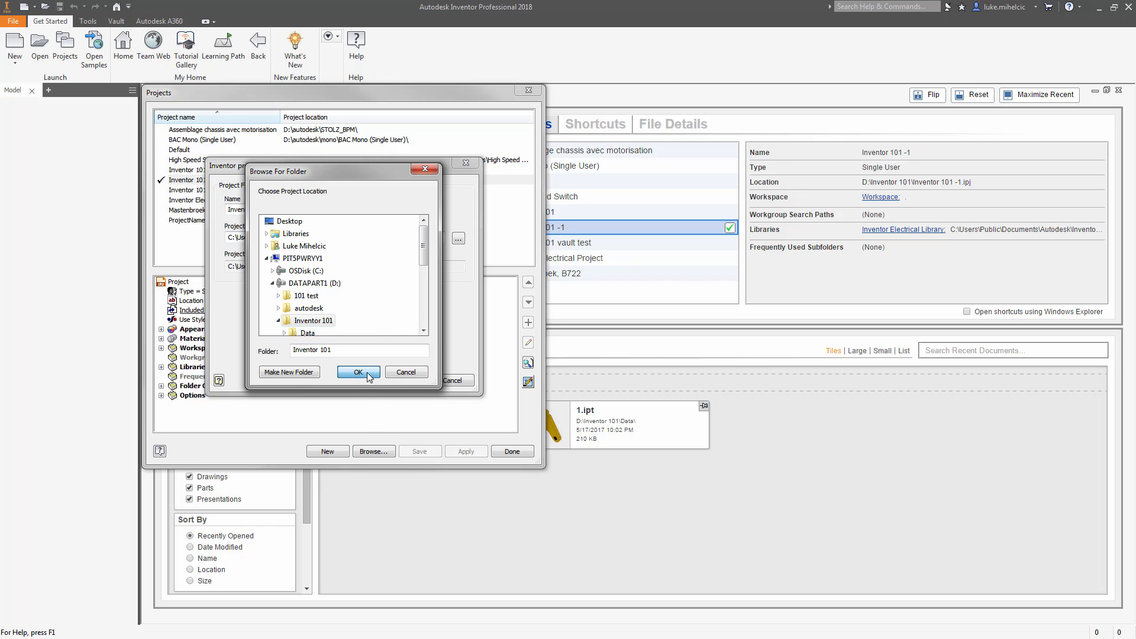
left_click(358, 372)
left_click(406, 380)
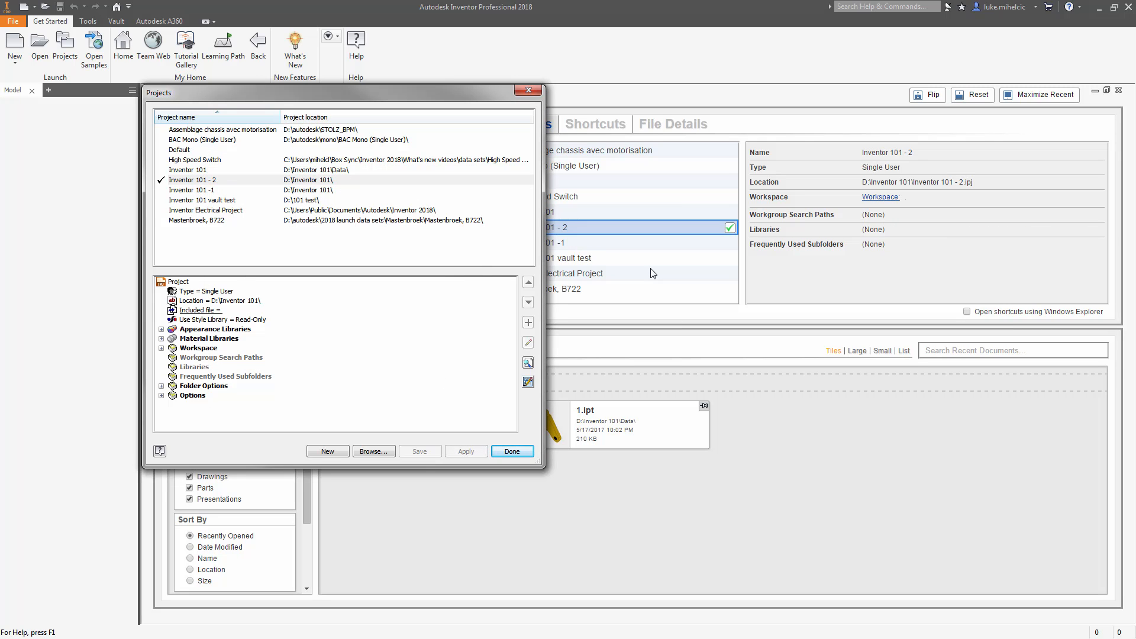
left_click(532, 451)
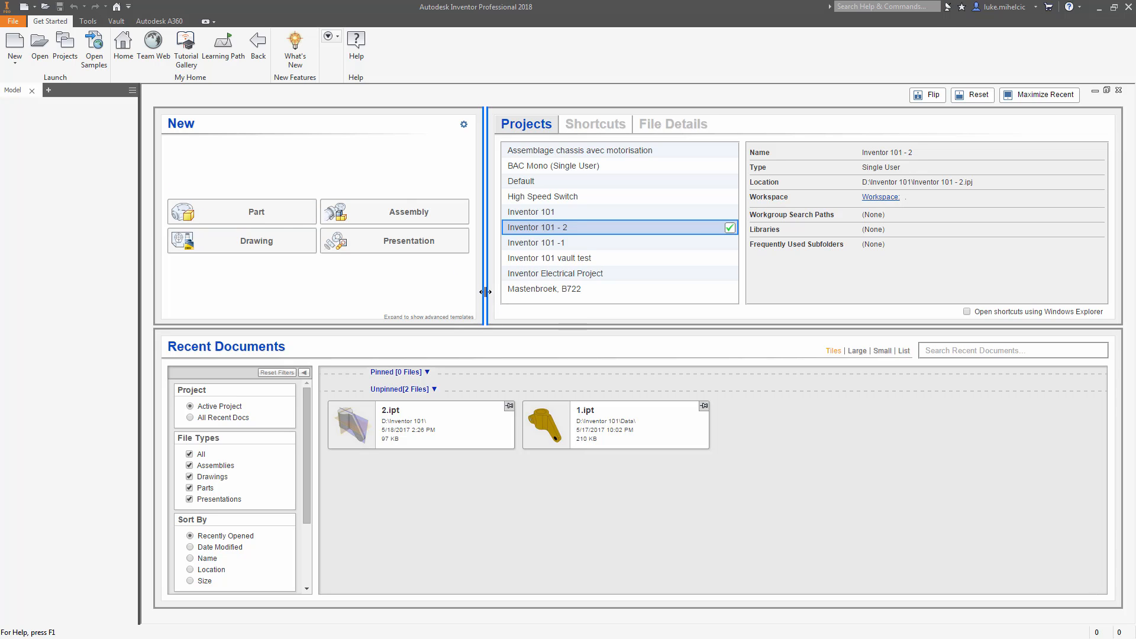
left_click_drag(485, 291, 380, 278)
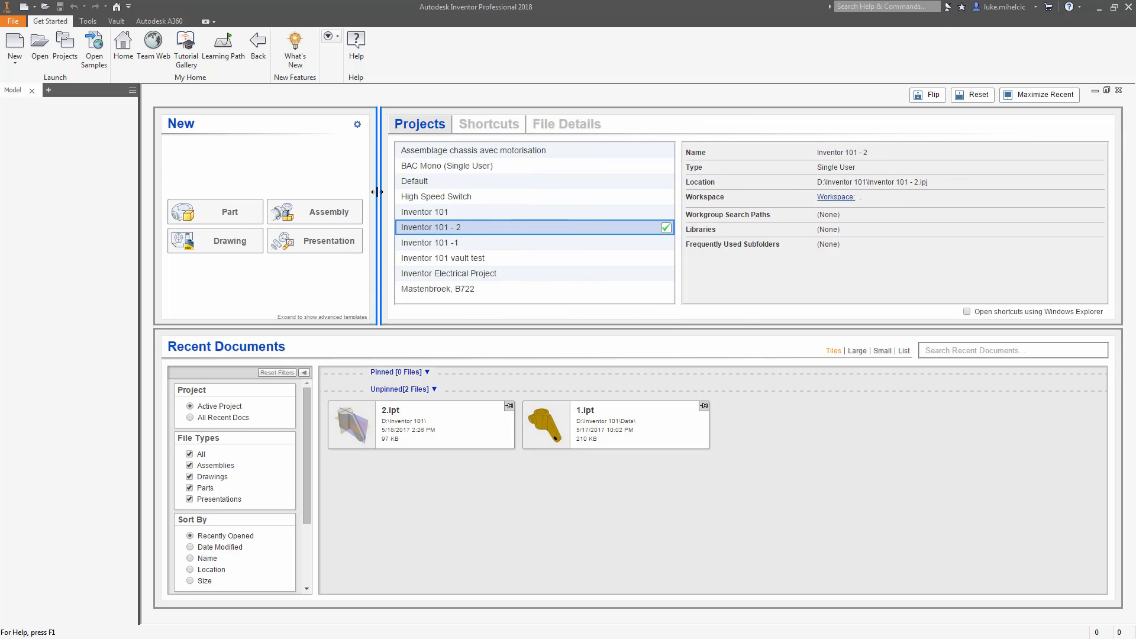
left_click(451, 125)
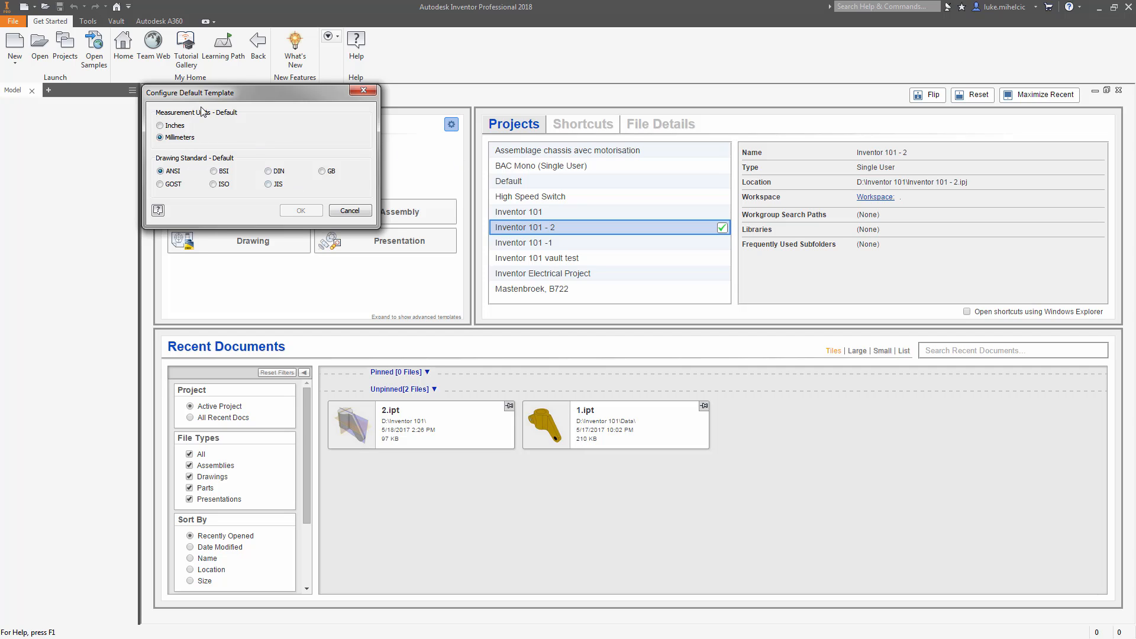
left_click(160, 125)
left_click(177, 137)
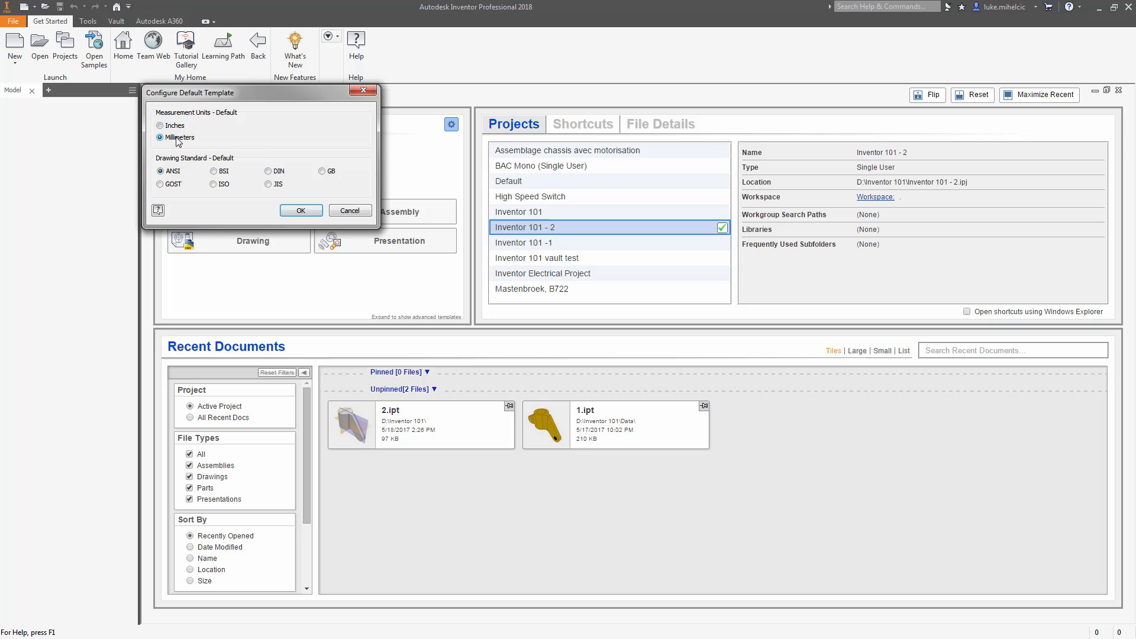
left_click(349, 210)
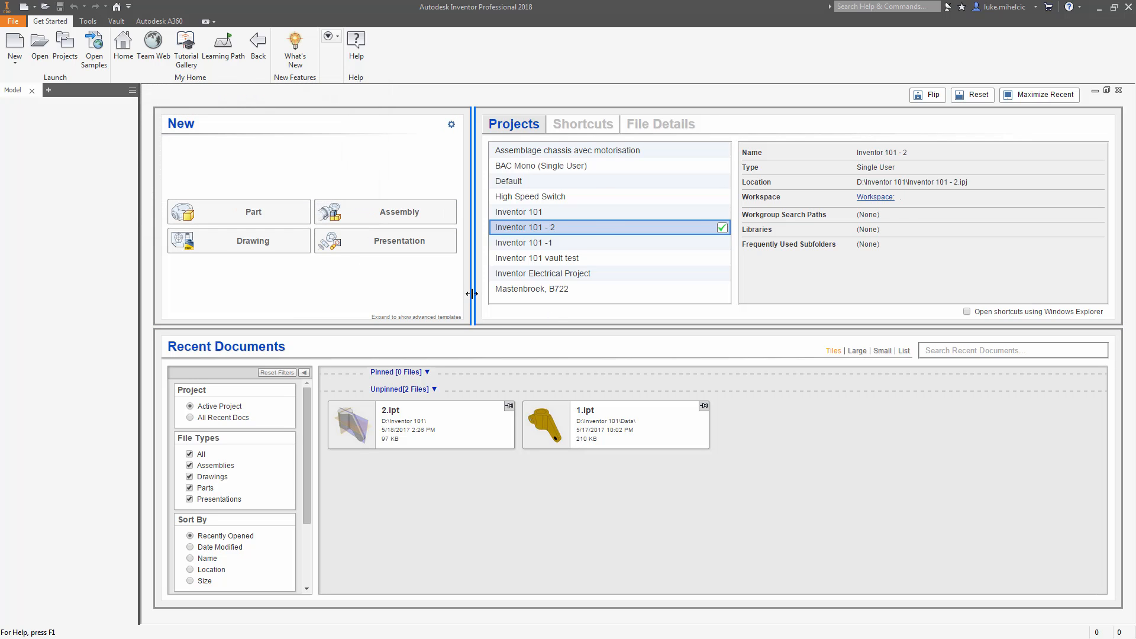
Widen the New area and look through the English folder of the advanced templates before returning to the basic ones.
left_click_drag(472, 299, 431, 272)
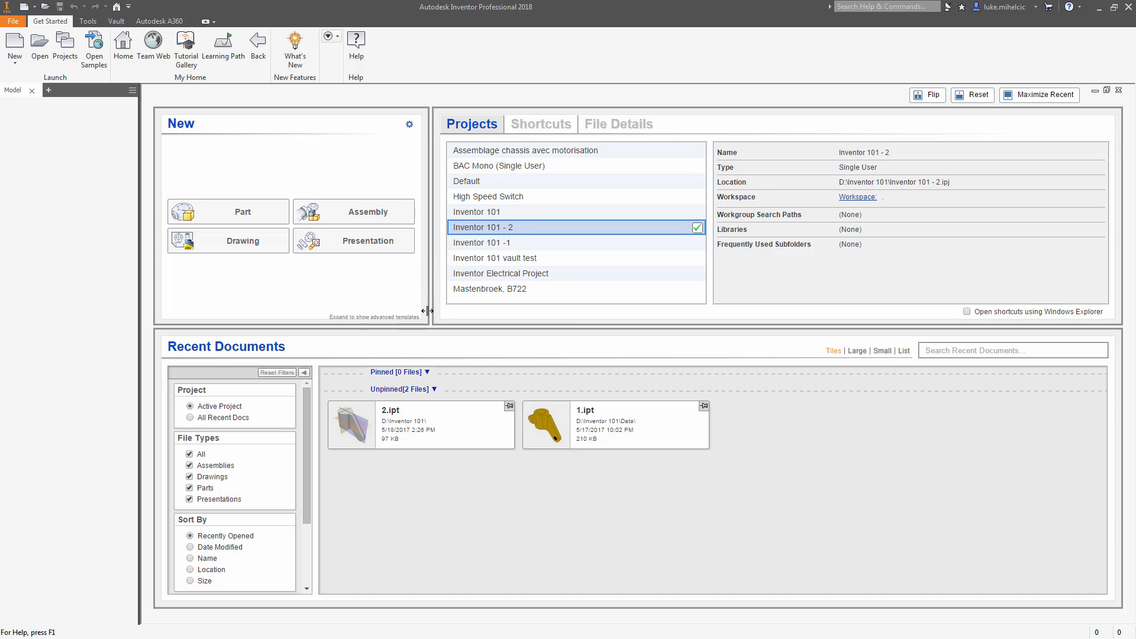
left_click_drag(427, 311, 562, 308)
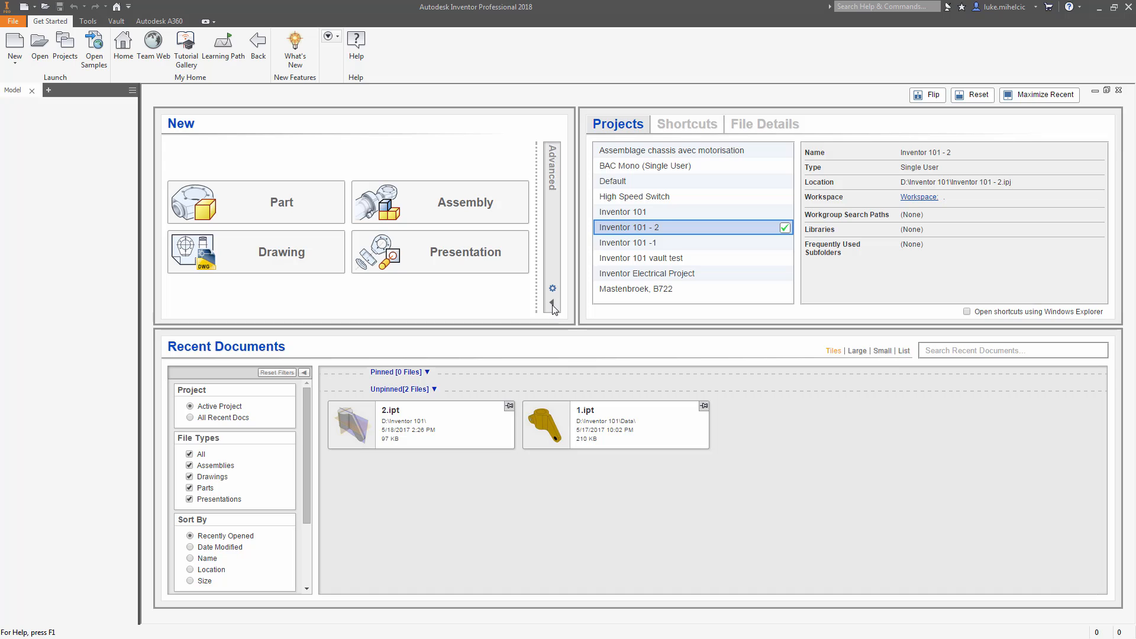
left_click(553, 307)
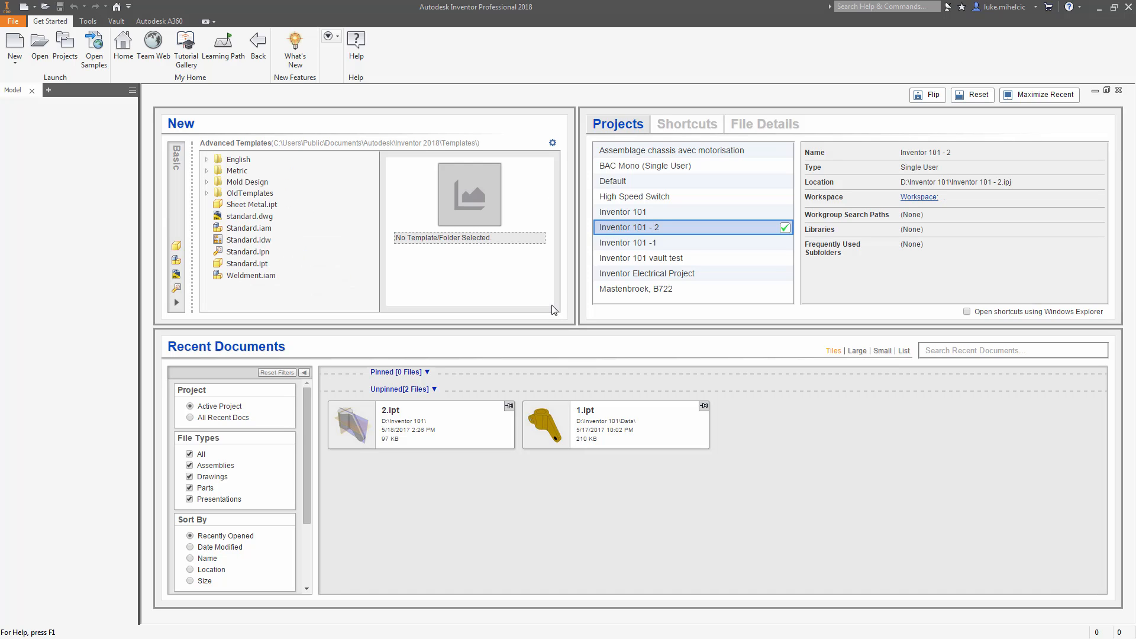
left_click(207, 160)
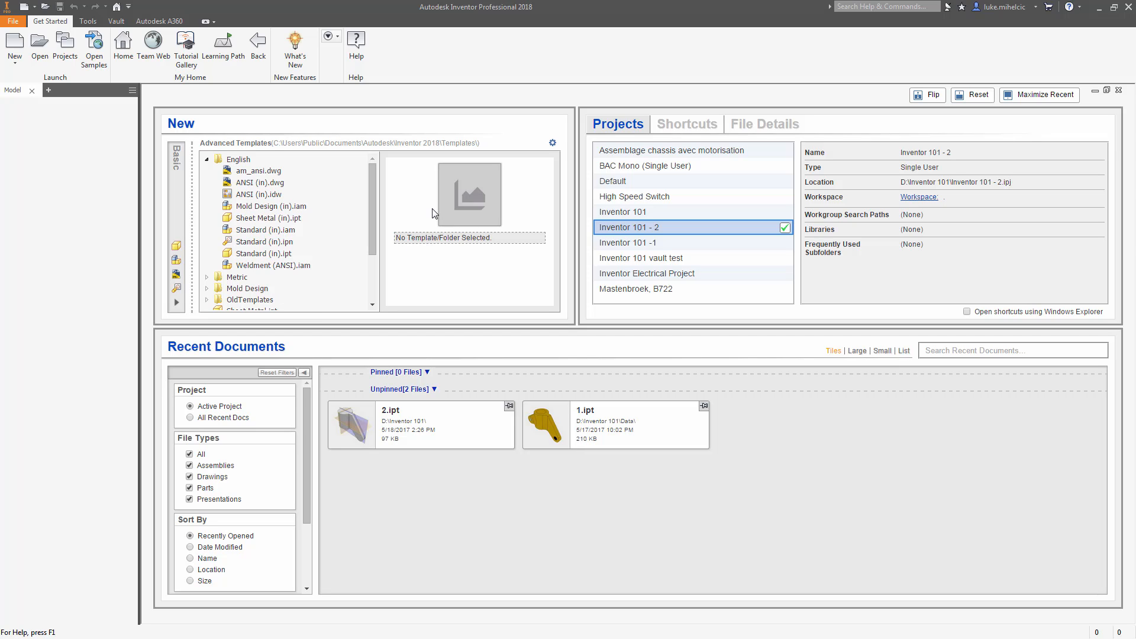
left_click(177, 304)
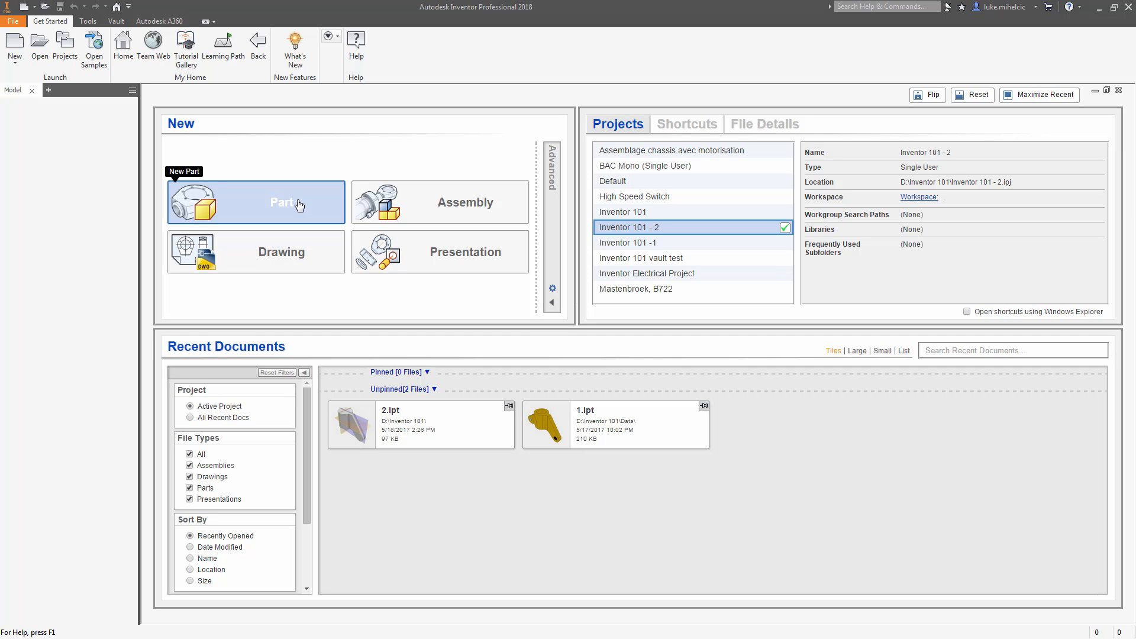
Create a new part from the basic templates and look over its Sketch, Annotate and 3D Model tools.
left_click(265, 208)
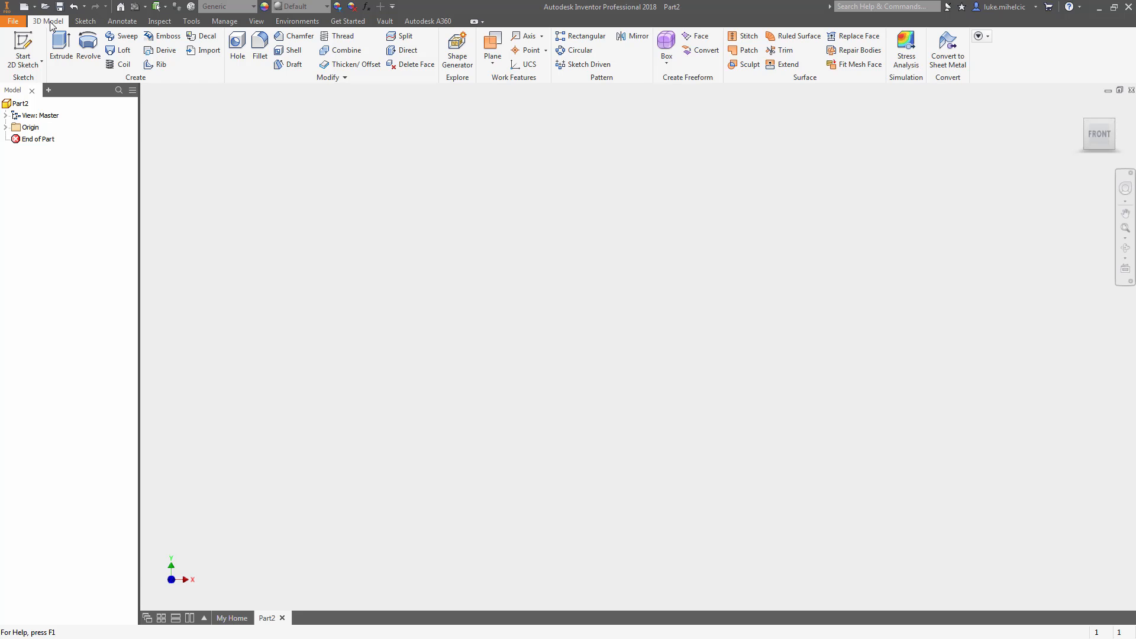
left_click(85, 21)
left_click(126, 22)
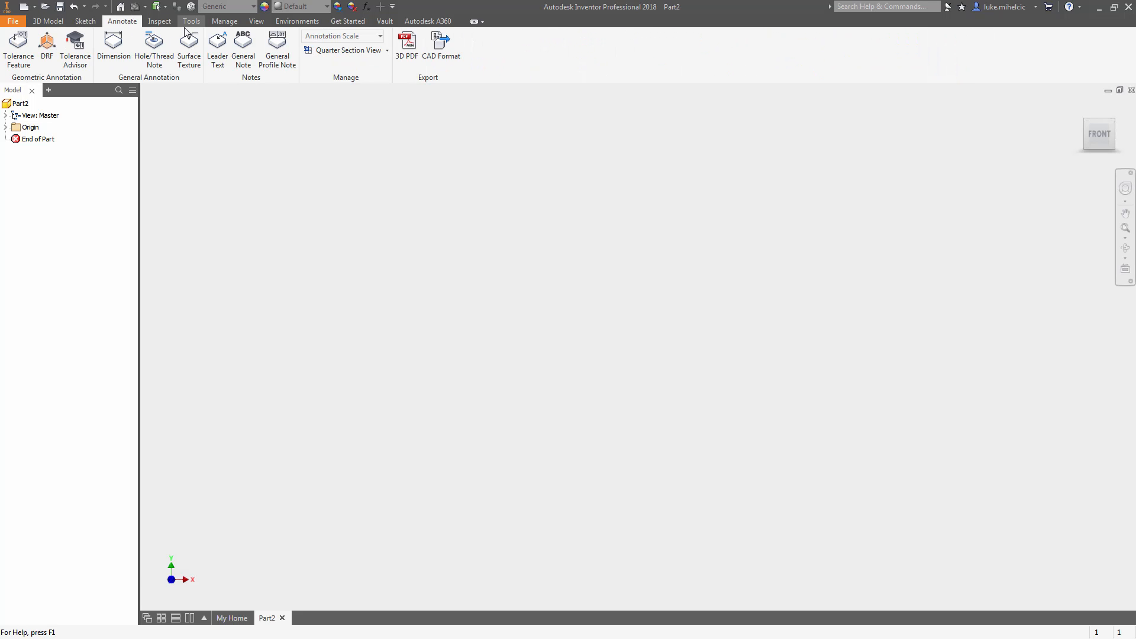
left_click(60, 24)
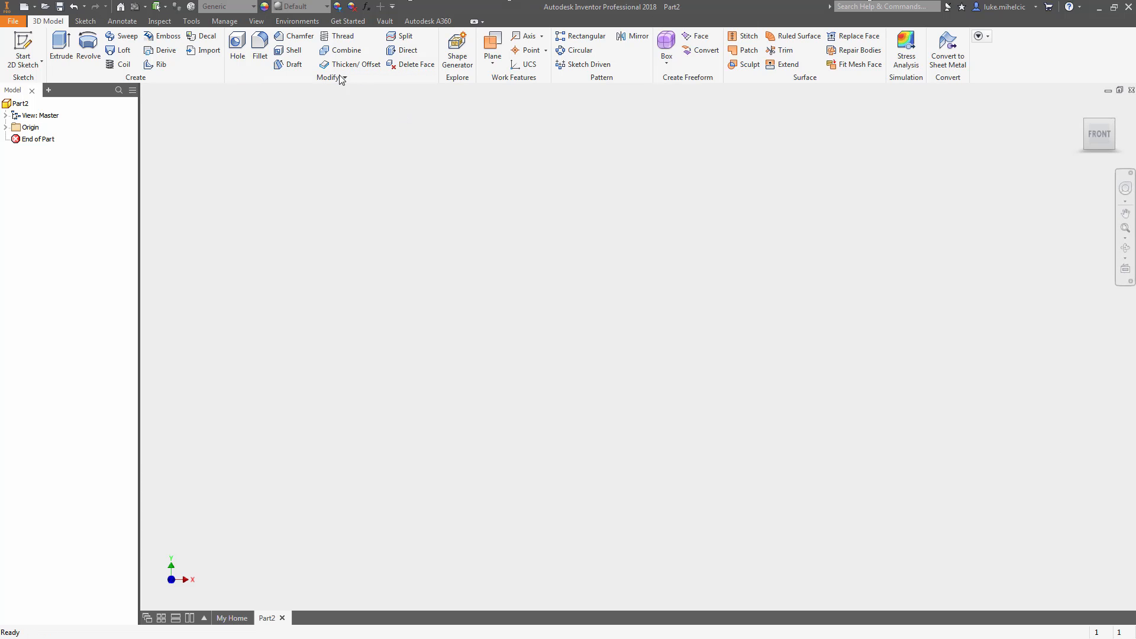
Open the color settings in the Application Options.
left_click(190, 22)
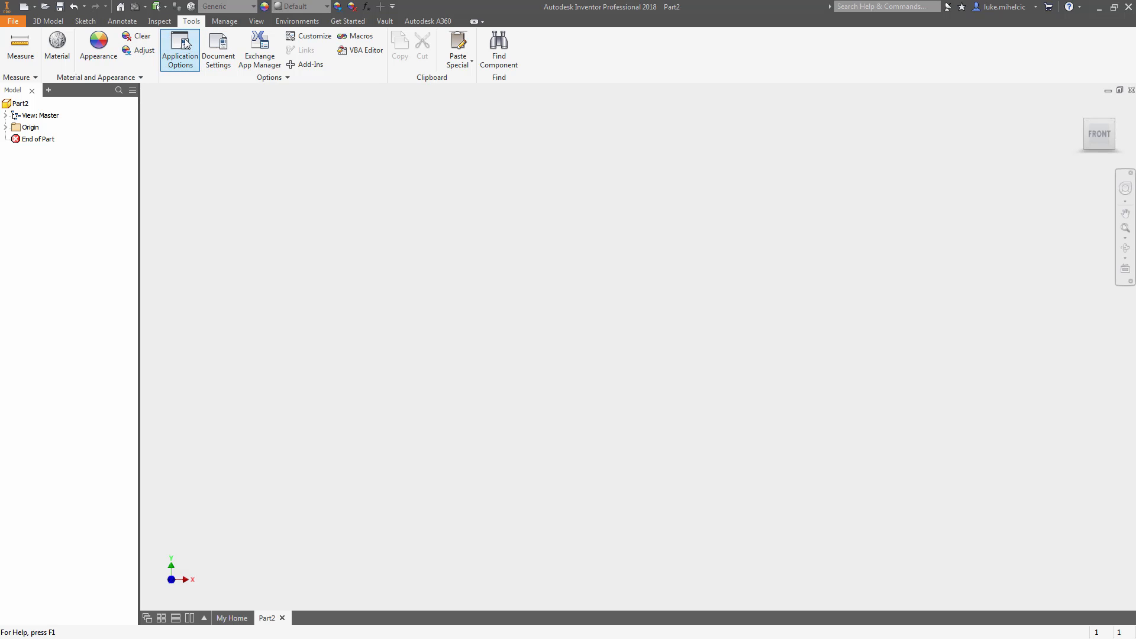
left_click(182, 45)
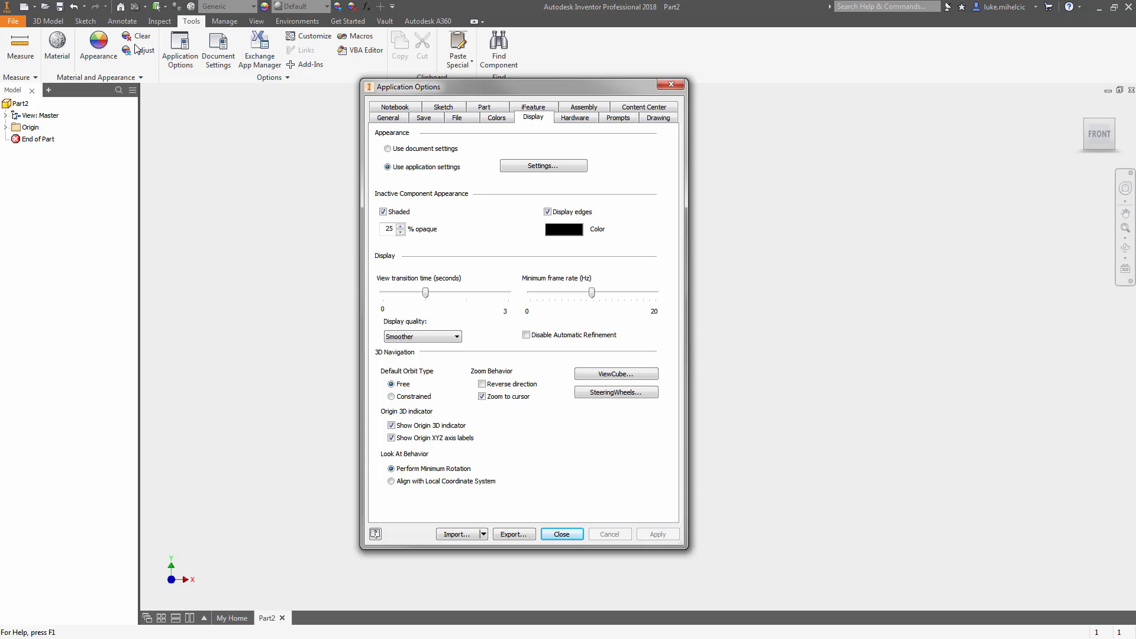
left_click(496, 118)
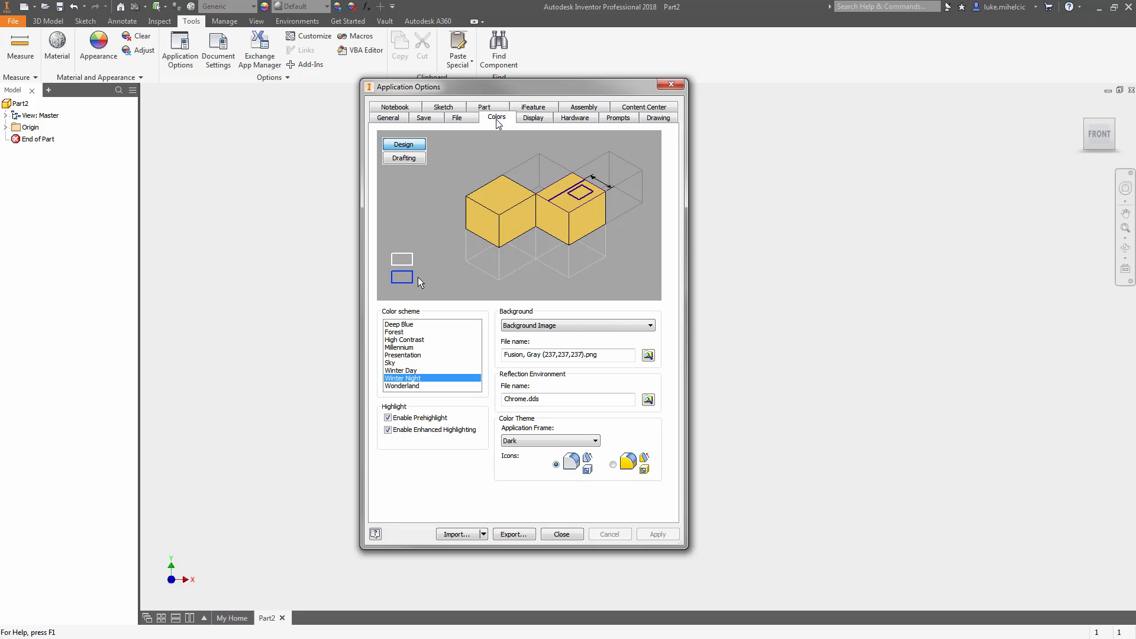
Try a Gradient background, preview the Deep Blue, Forest and Presentation color schemes, and reselect Winter Night.
left_click(550, 326)
left_click(514, 344)
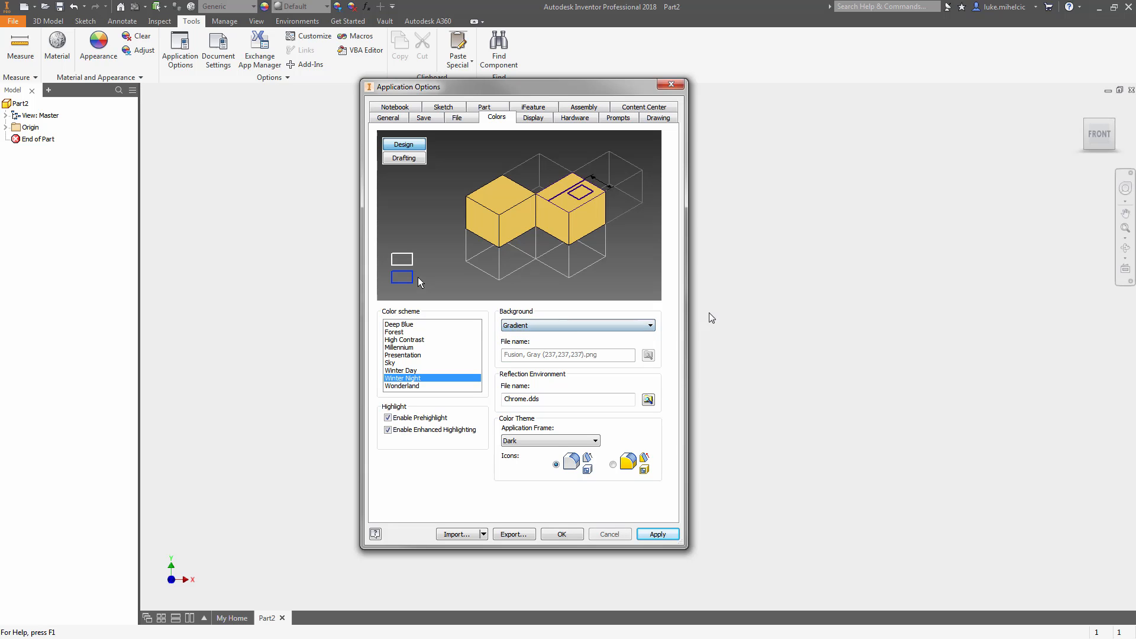
left_click(404, 325)
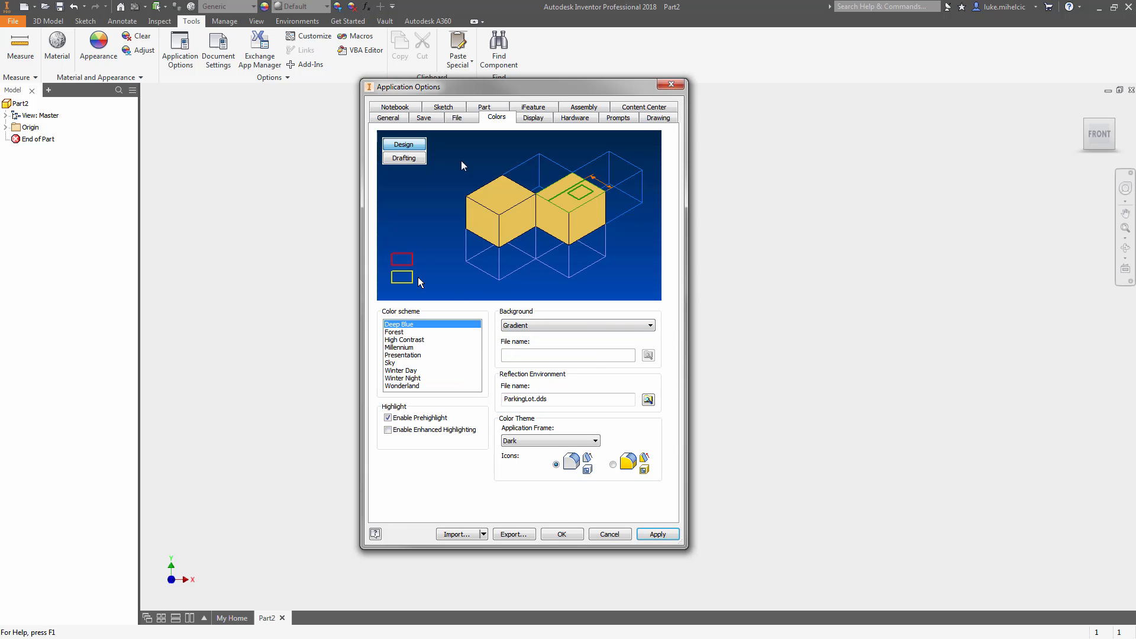
left_click(410, 333)
left_click(412, 355)
left_click(414, 378)
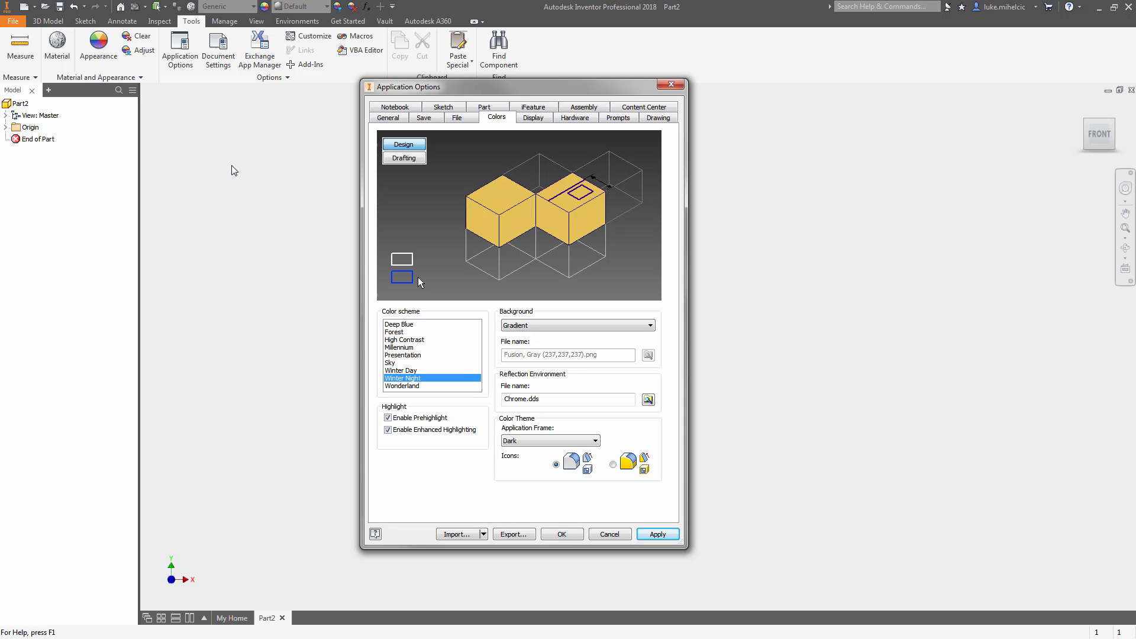
Try the 1 Color background for the Winter Night color scheme.
left_click(547, 327)
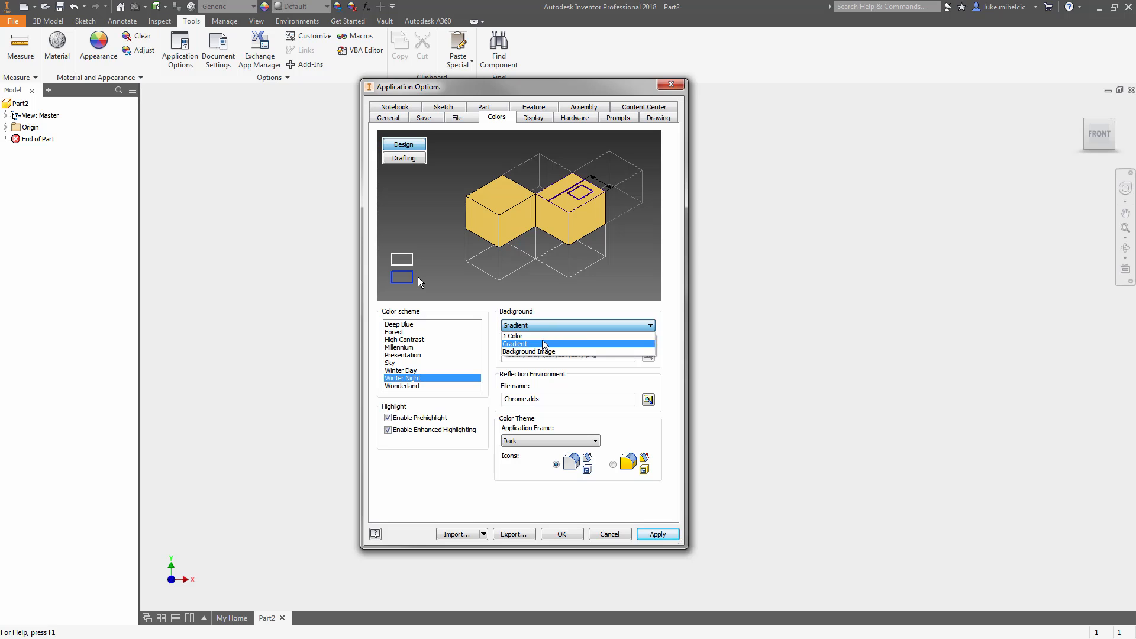
left_click(544, 344)
left_click(537, 328)
left_click(530, 329)
left_click(530, 329)
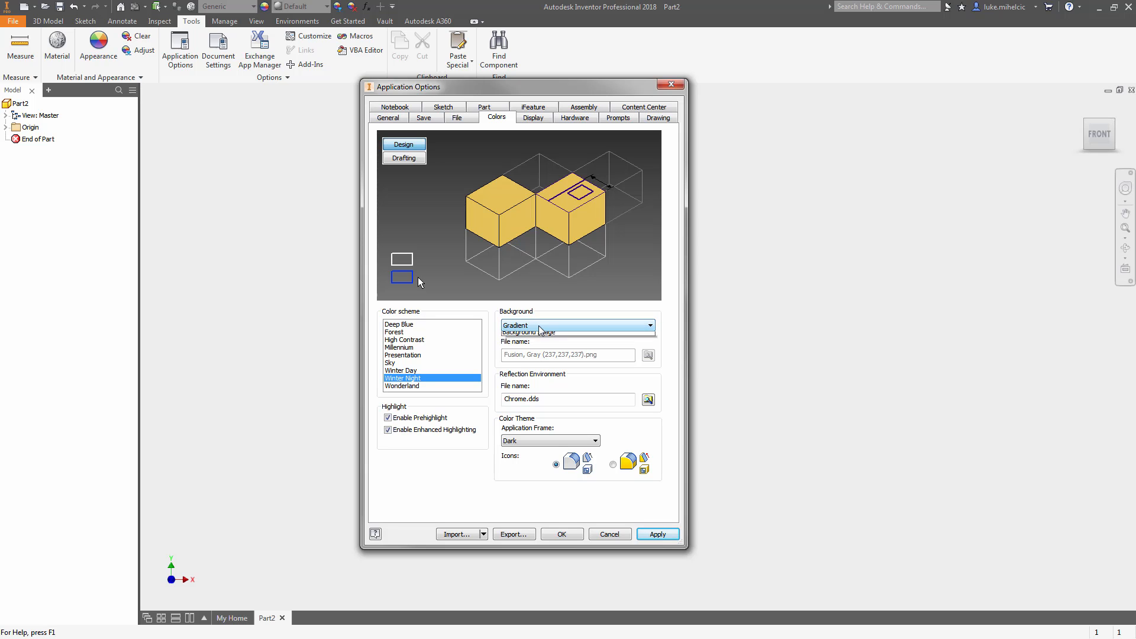
left_click(524, 339)
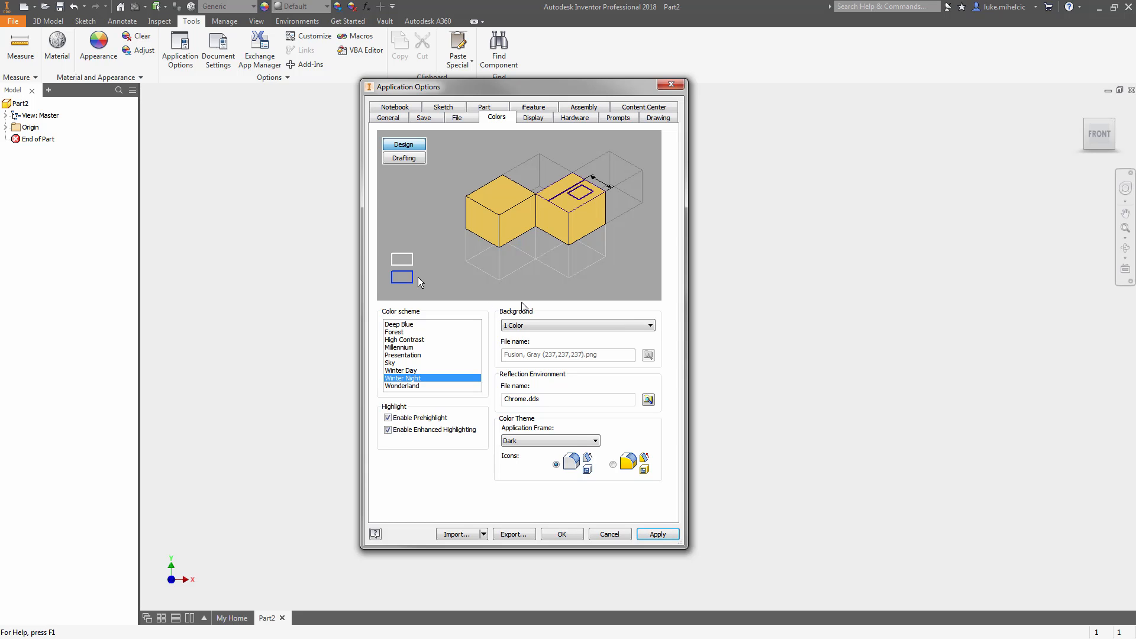
Set the background to Background Image with the file Fusion, Gray (237,237,237).png and bring up the display options.
left_click(536, 326)
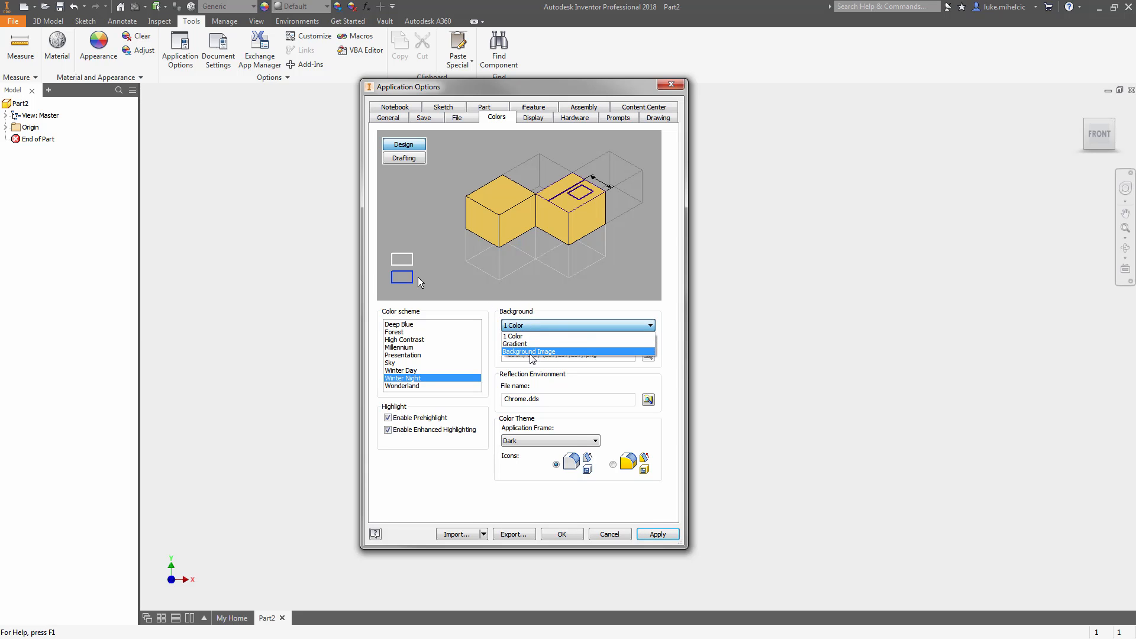
left_click(530, 351)
left_click(622, 354)
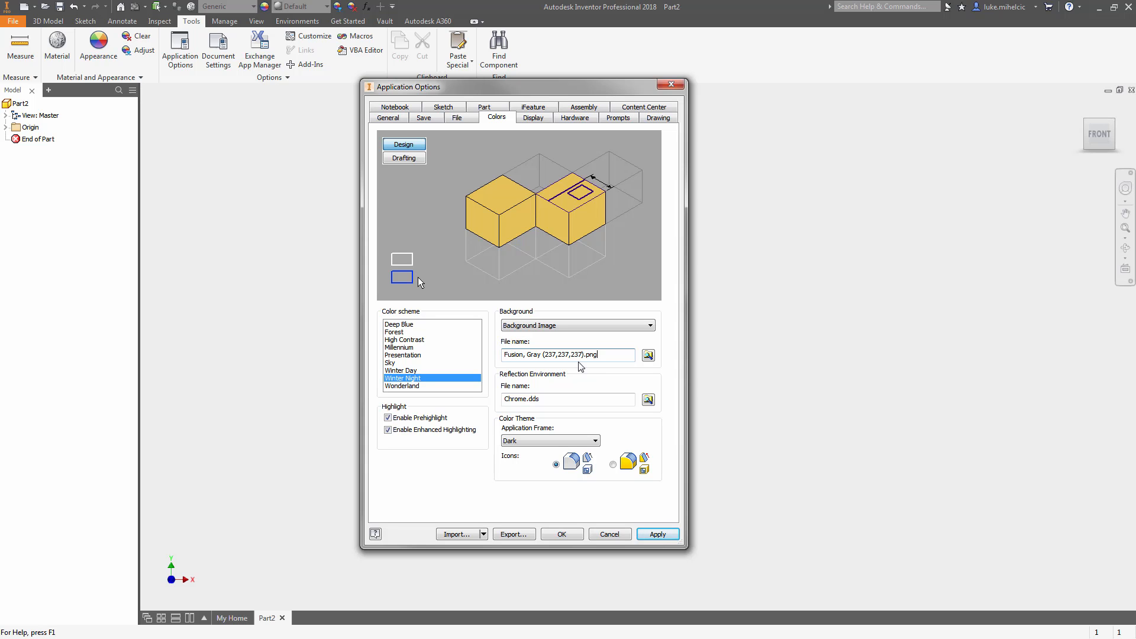
left_click(526, 118)
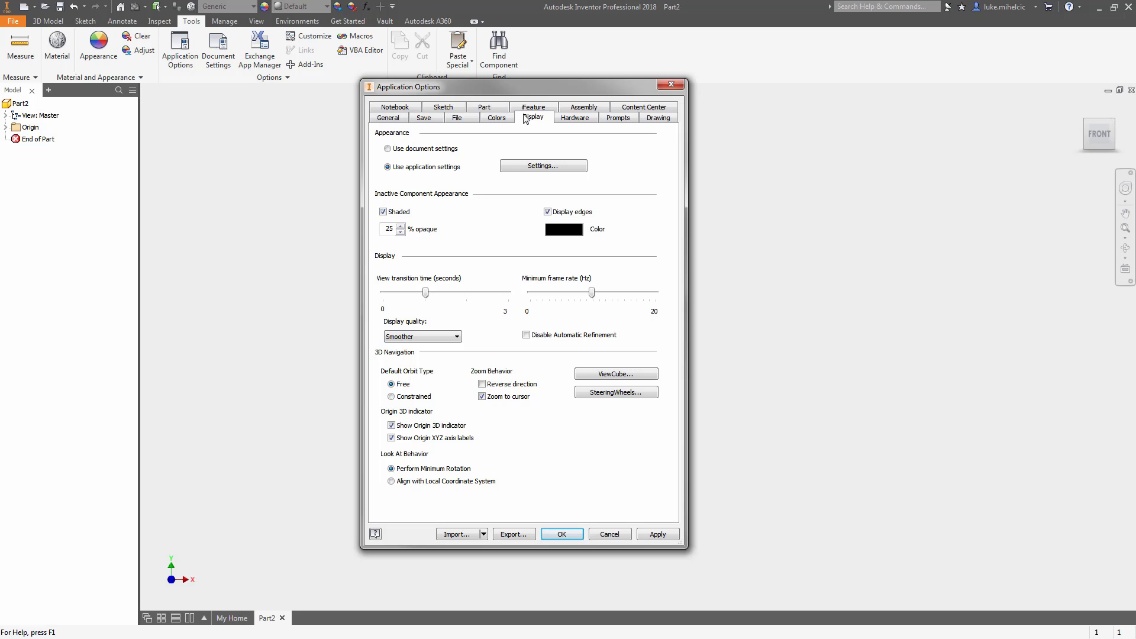
Check the available display quality levels and the choices for importing application settings.
left_click(441, 337)
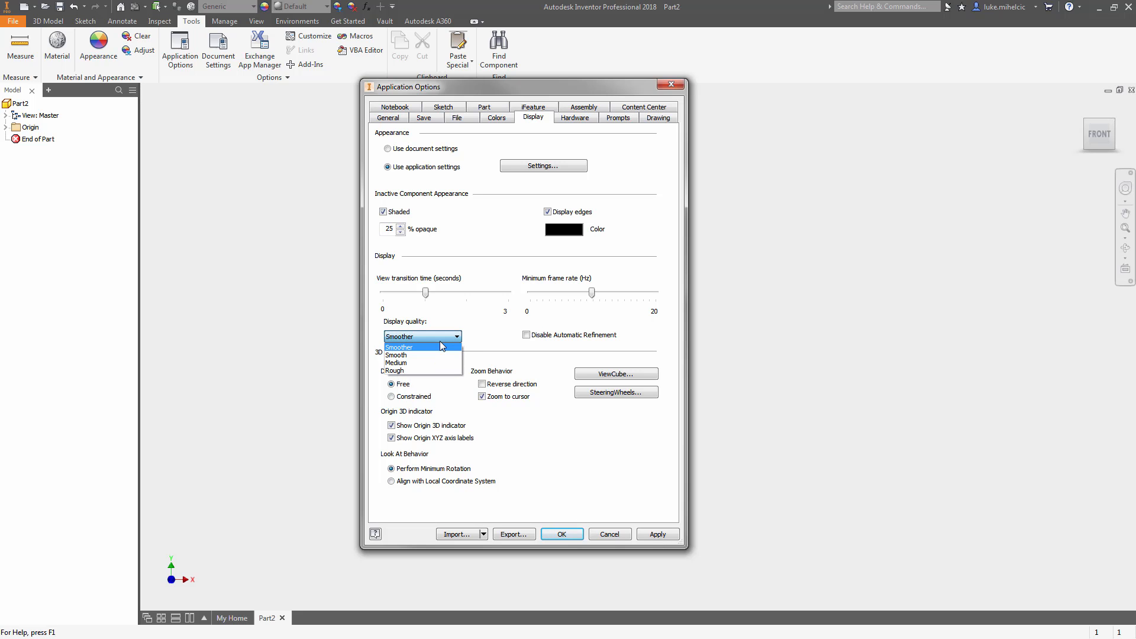
left_click(497, 322)
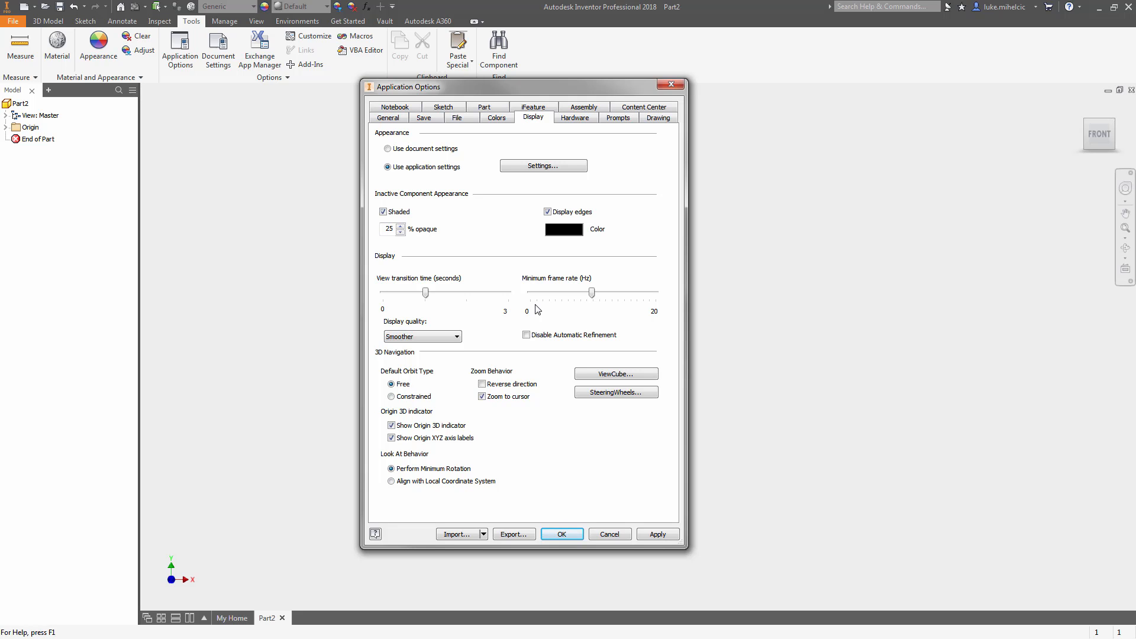
left_click(482, 535)
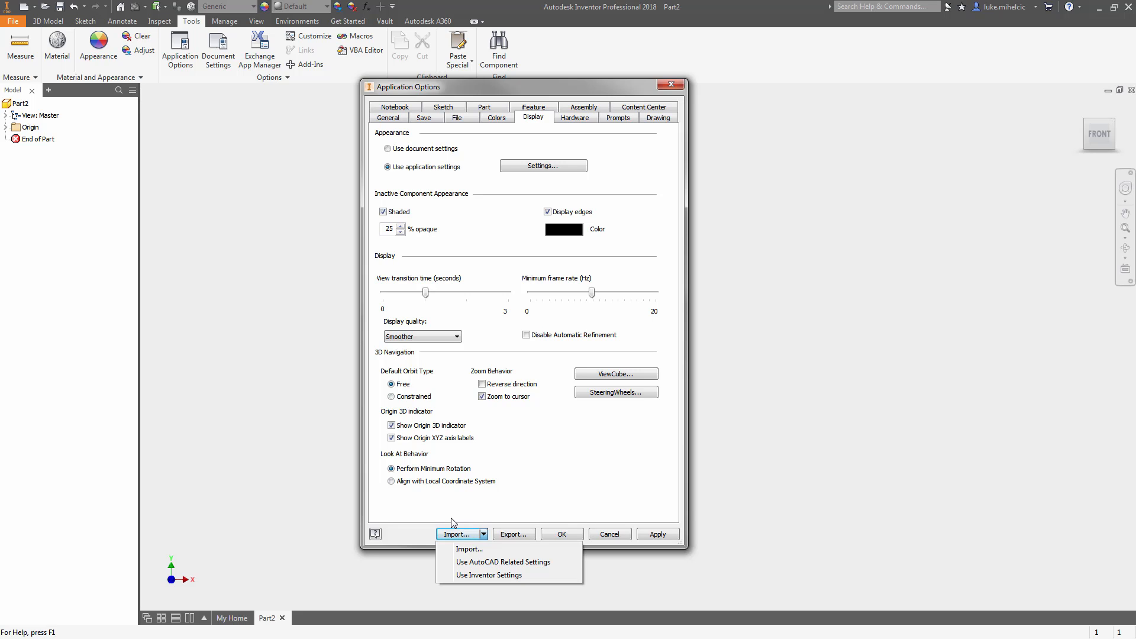
left_click(556, 498)
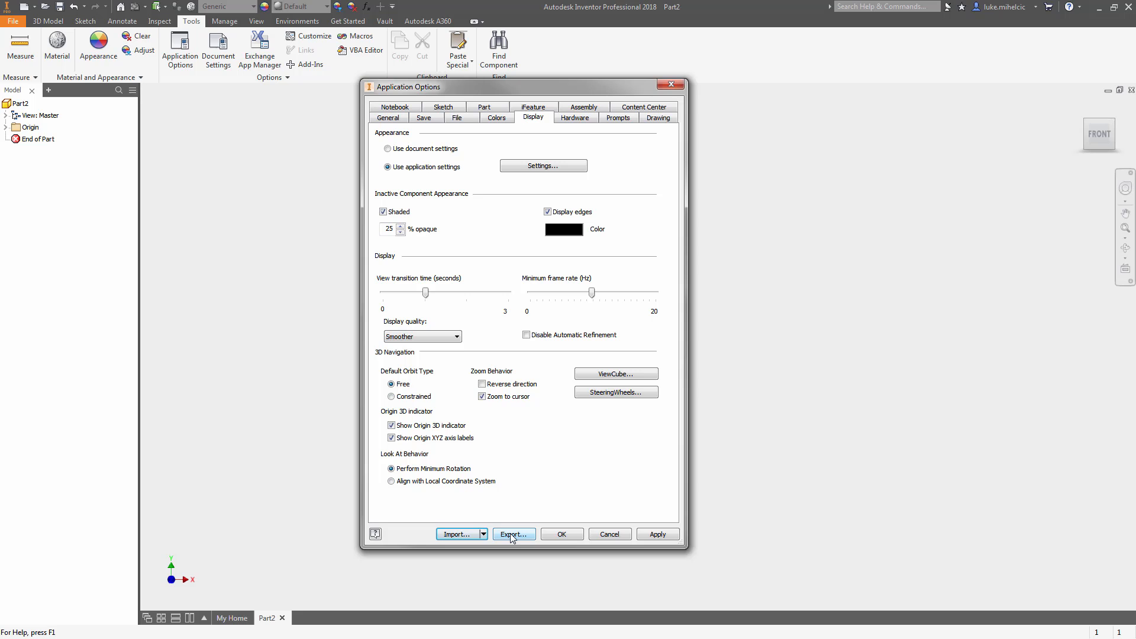
Bring up the hardware graphics settings, then apply the application options and close them.
left_click(565, 118)
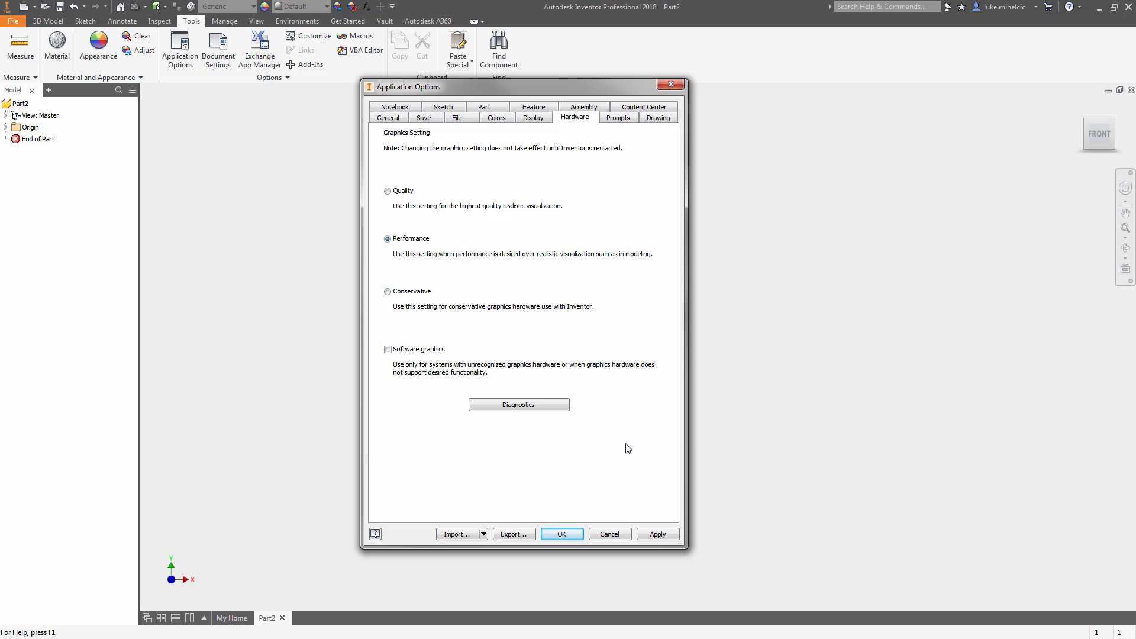
left_click(655, 534)
left_click(561, 534)
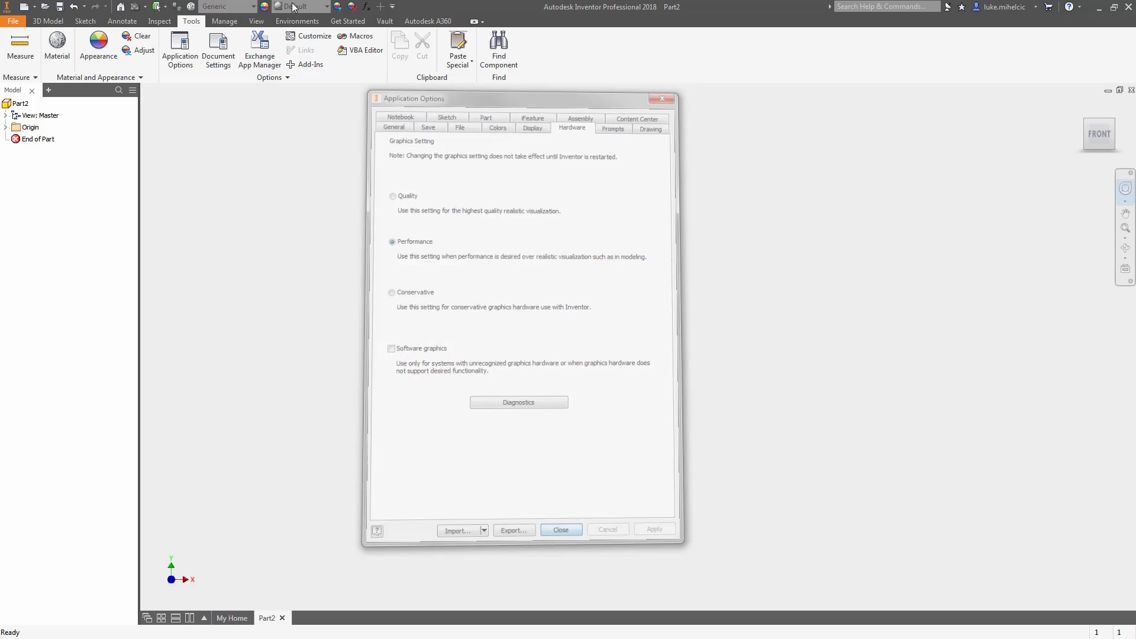
Review the part's document settings for units and sketches, then dismiss them without making changes.
left_click(218, 46)
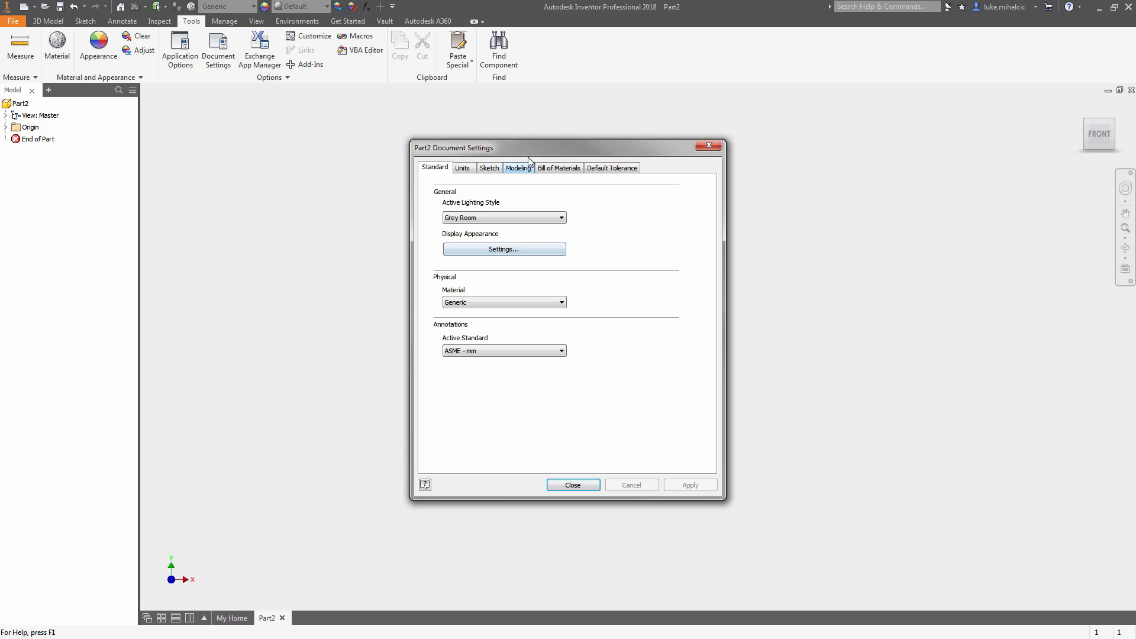
left_click(463, 168)
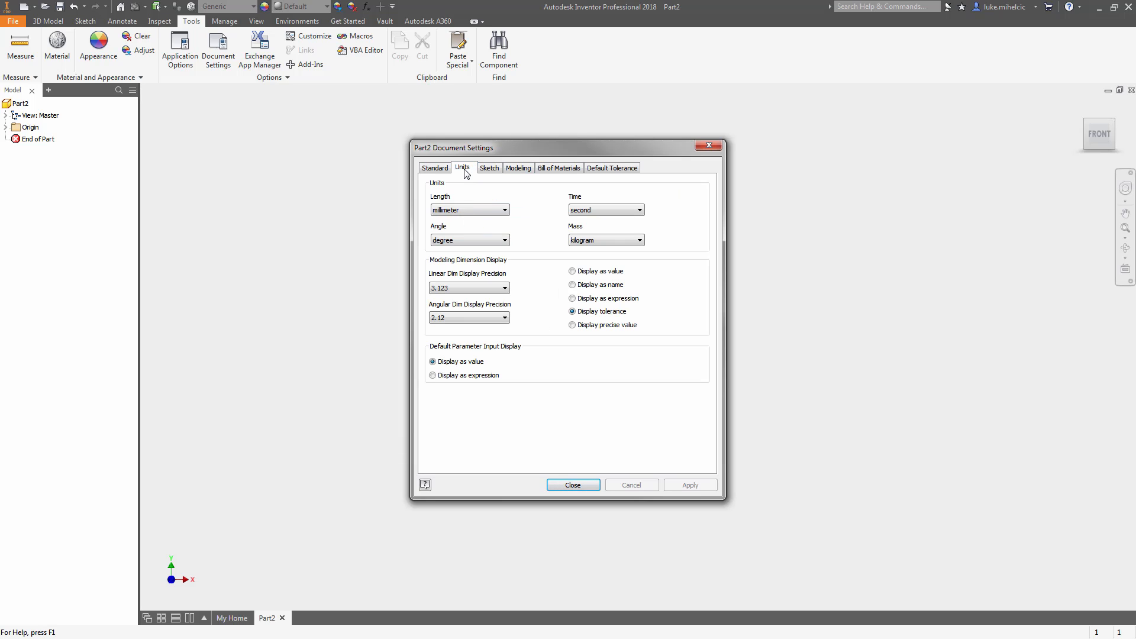
left_click(495, 171)
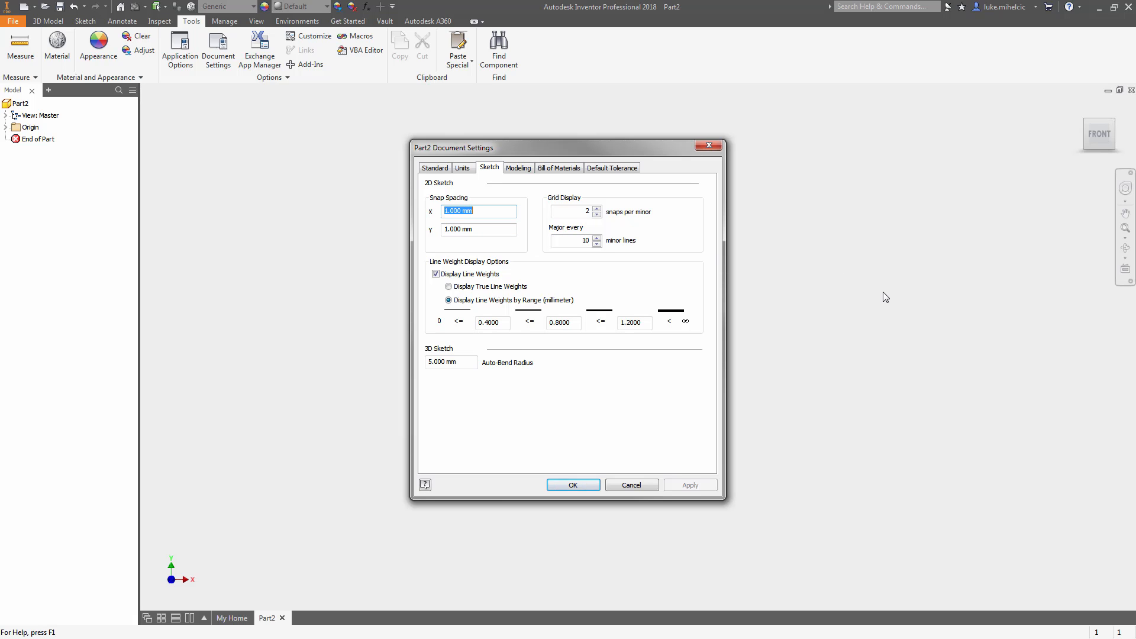
left_click(631, 486)
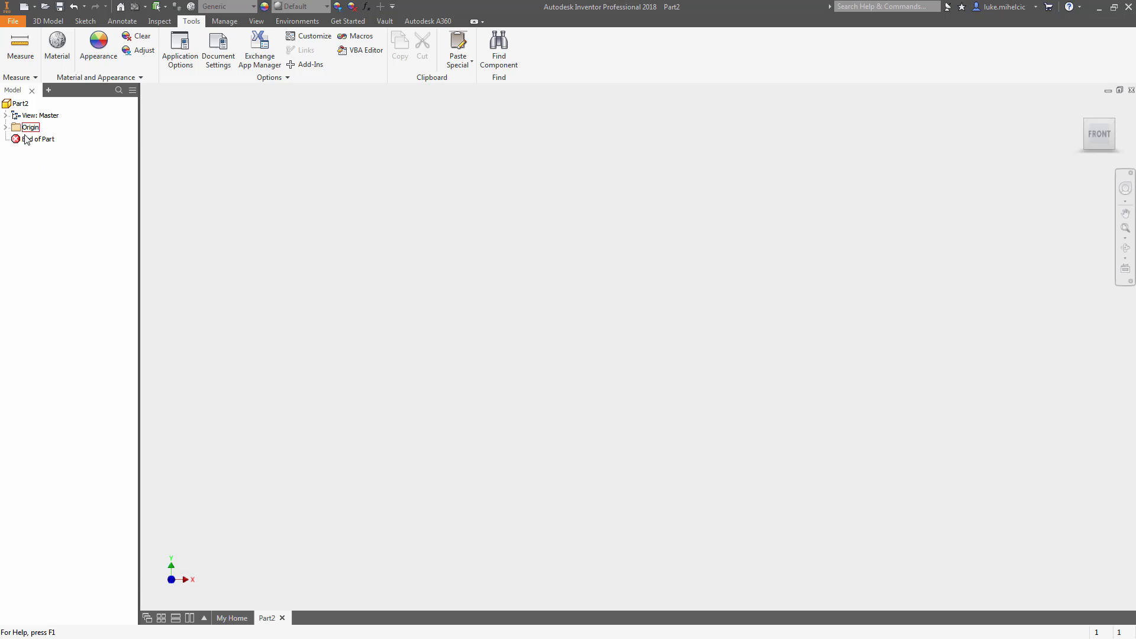
Make the YZ, XZ and XY origin planes visible in the part.
left_click(6, 127)
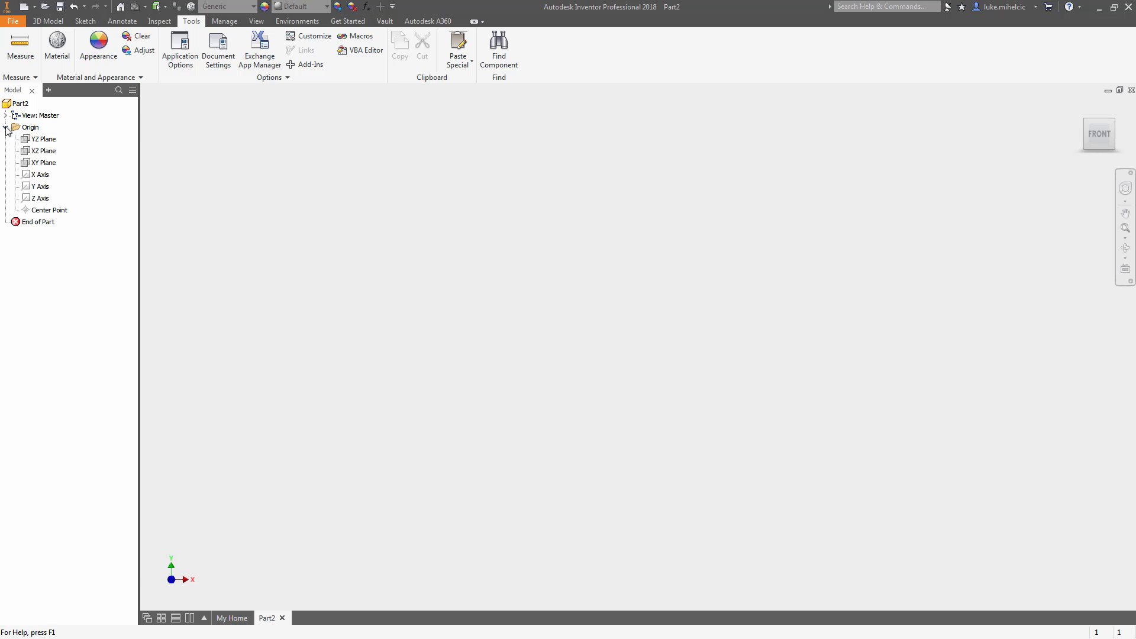
left_click(52, 141)
left_click(43, 151, "ctrl")
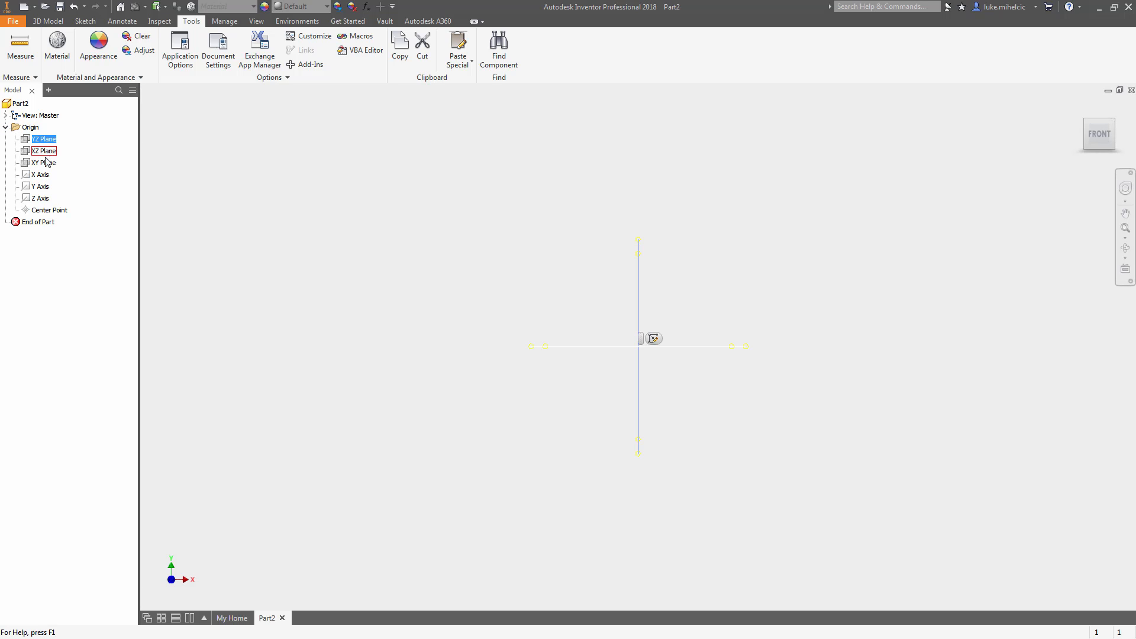
left_click(43, 162, "ctrl")
right_click(40, 162)
left_click(65, 222)
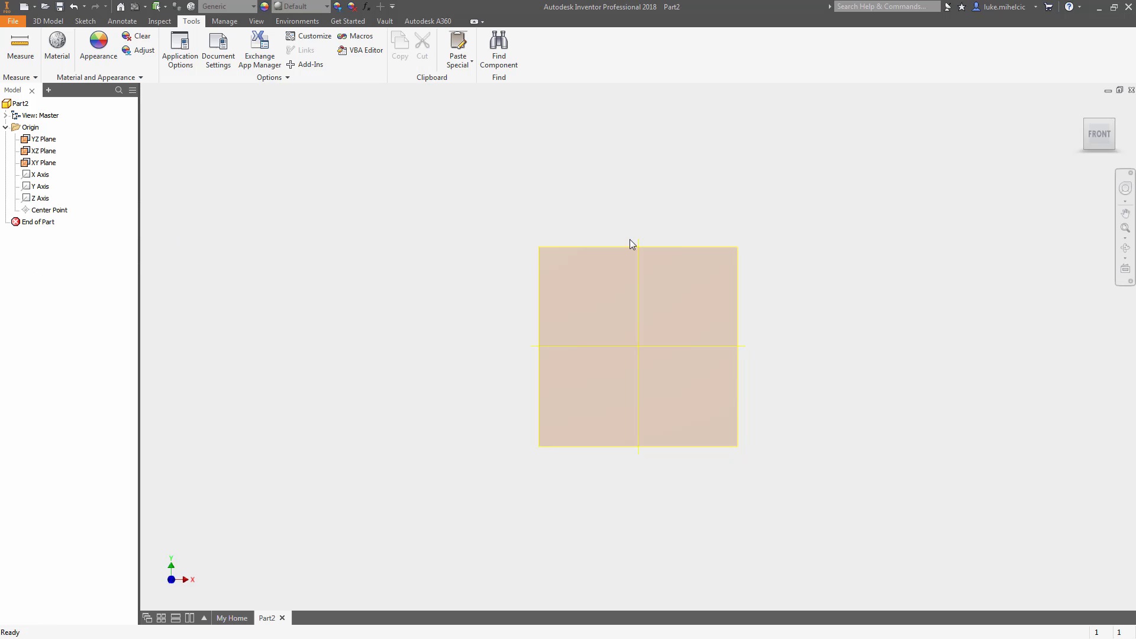
Examine the three origin planes in the home, bottom, front and corner views, and from a slightly rotated angle.
key("F6")
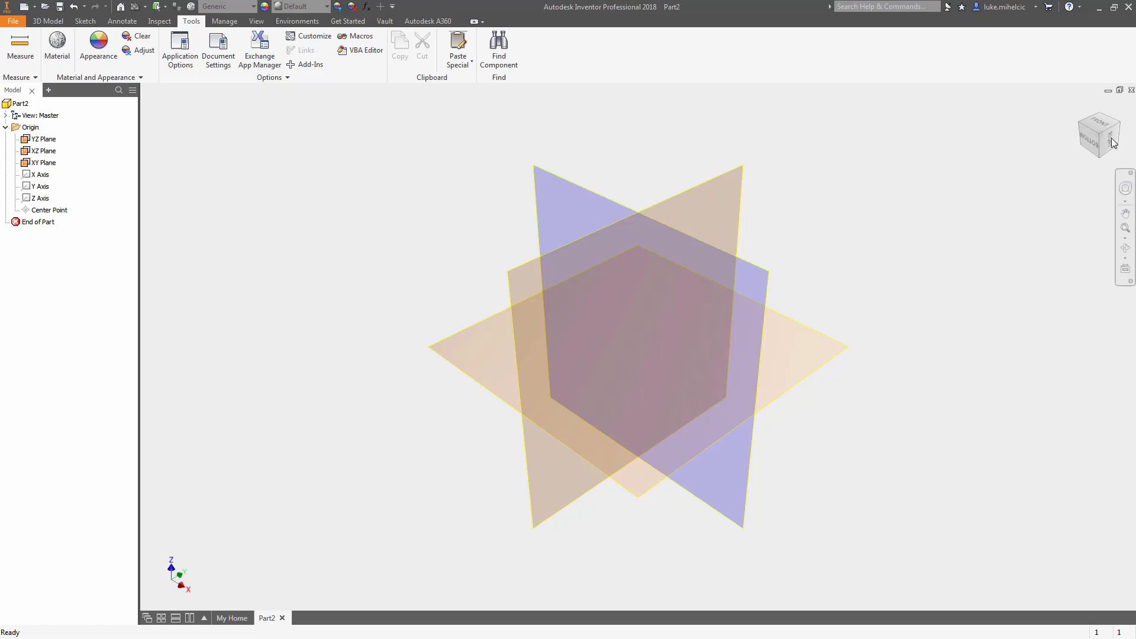
left_click(1086, 141)
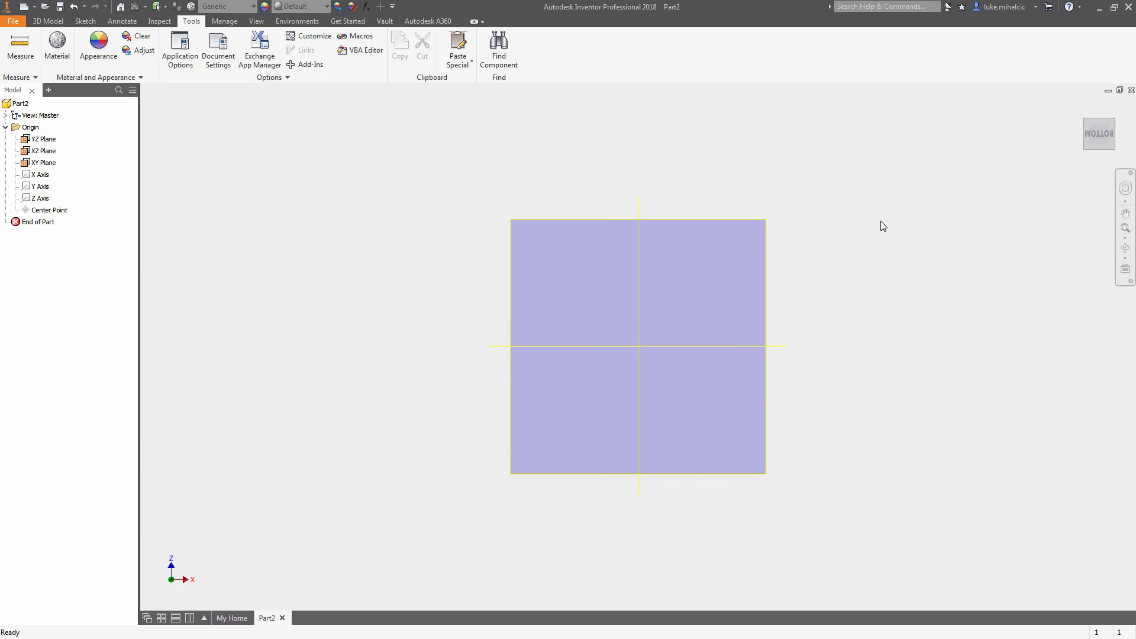
key("F6")
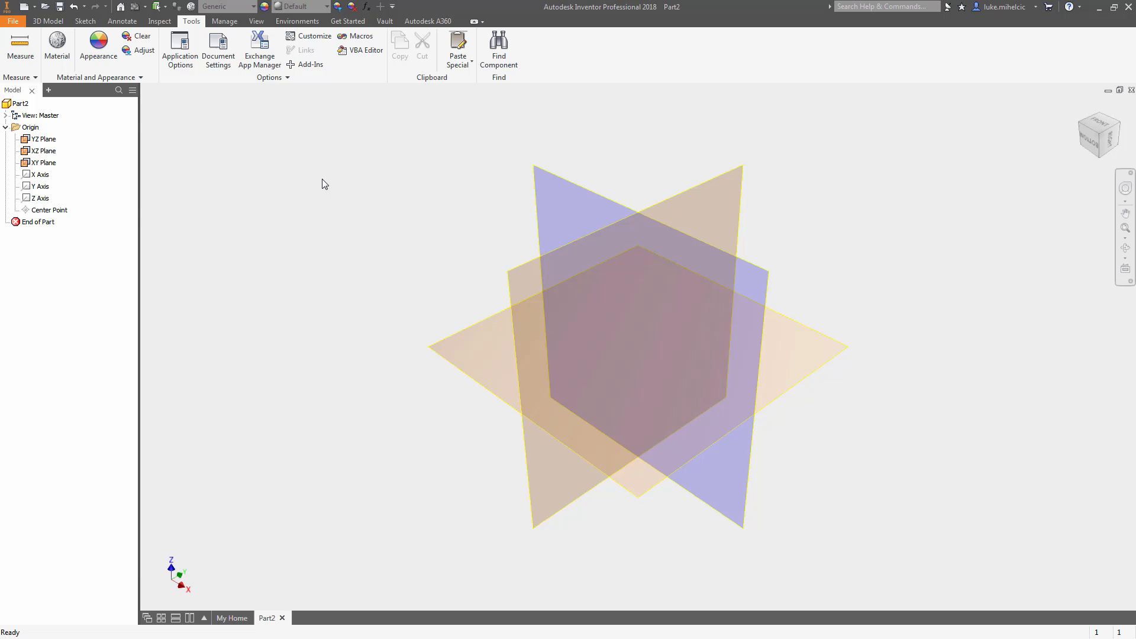
left_click(1088, 141)
left_click(1101, 114)
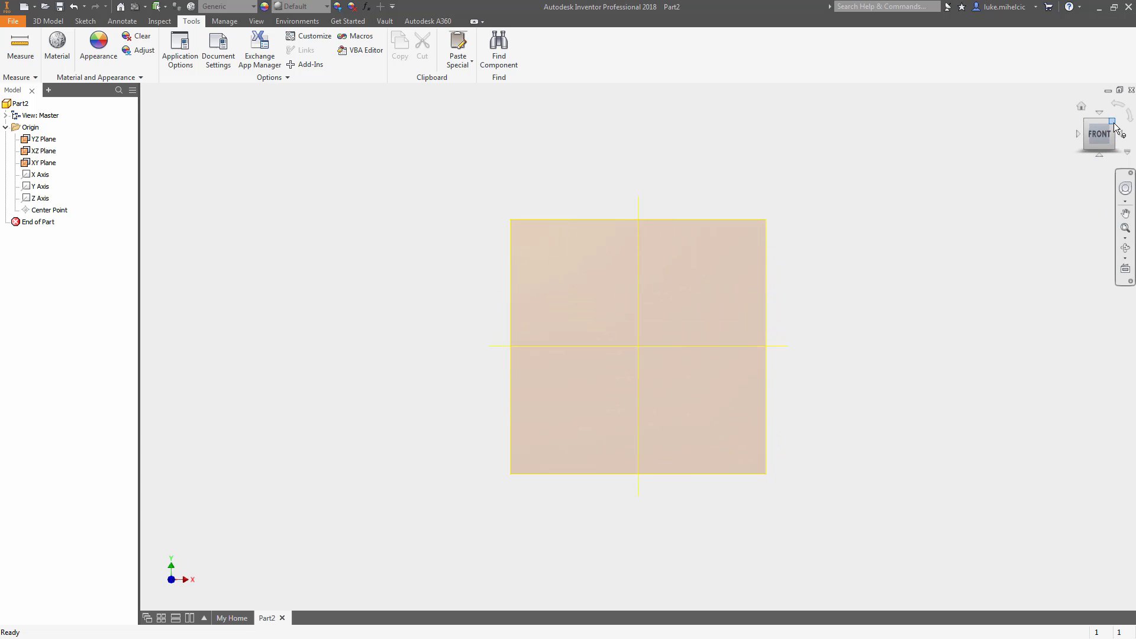
left_click(1111, 123)
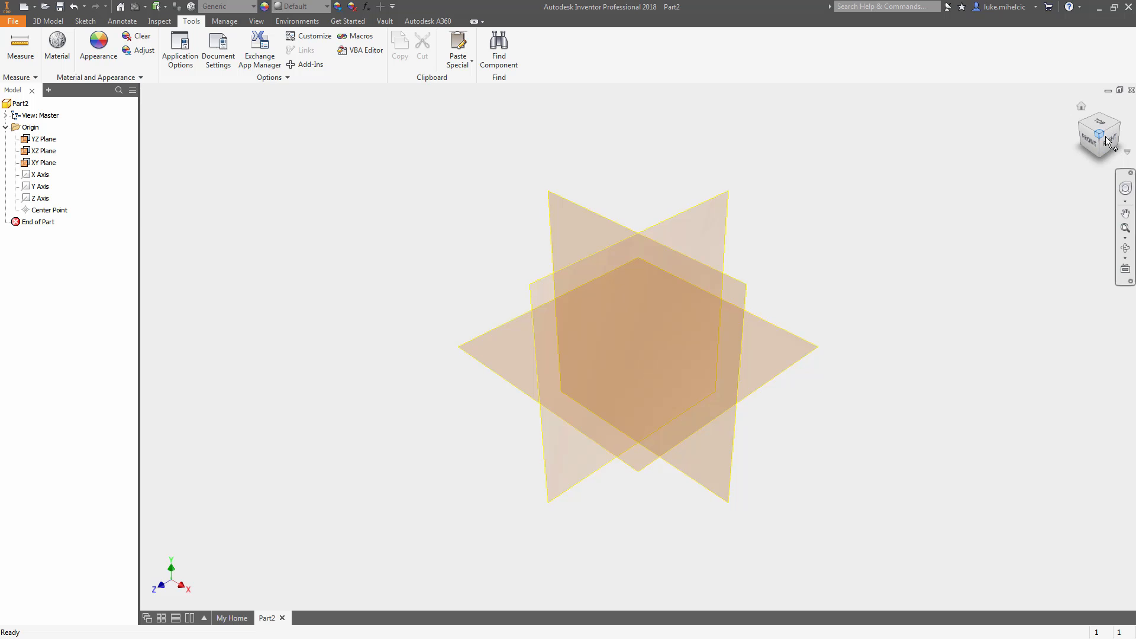
mouse_move(1097, 143)
left_mouse_down()
mouse_move(1121, 148)
mouse_move(1090, 151)
left_mouse_up()
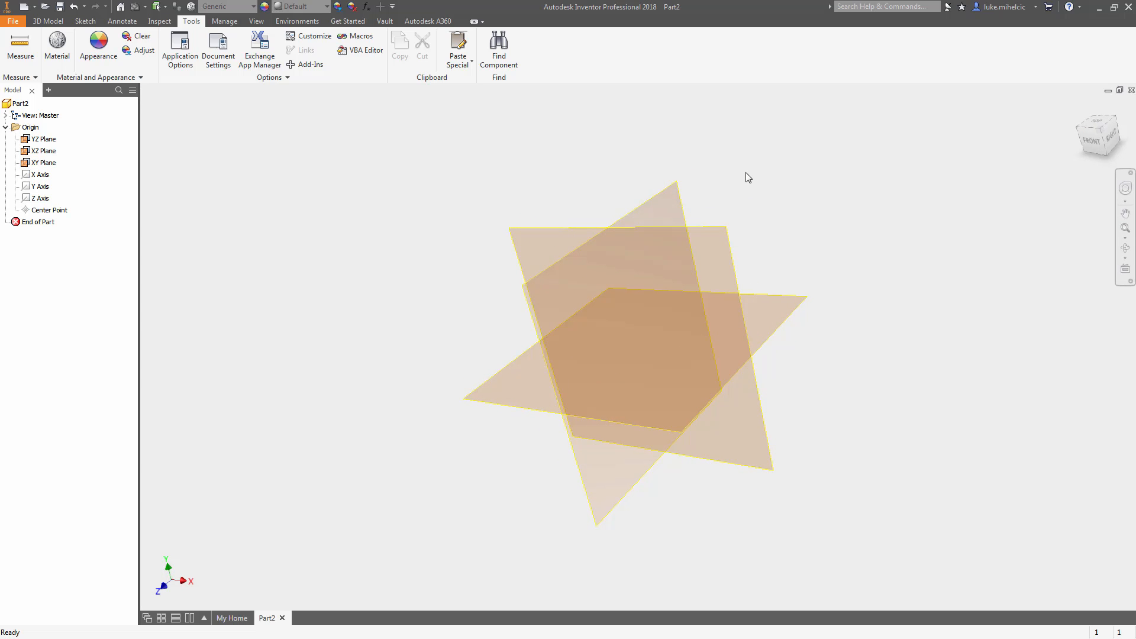
Inspect the origin planes from several angles with Free Orbit, then return to the home view.
key("F4")
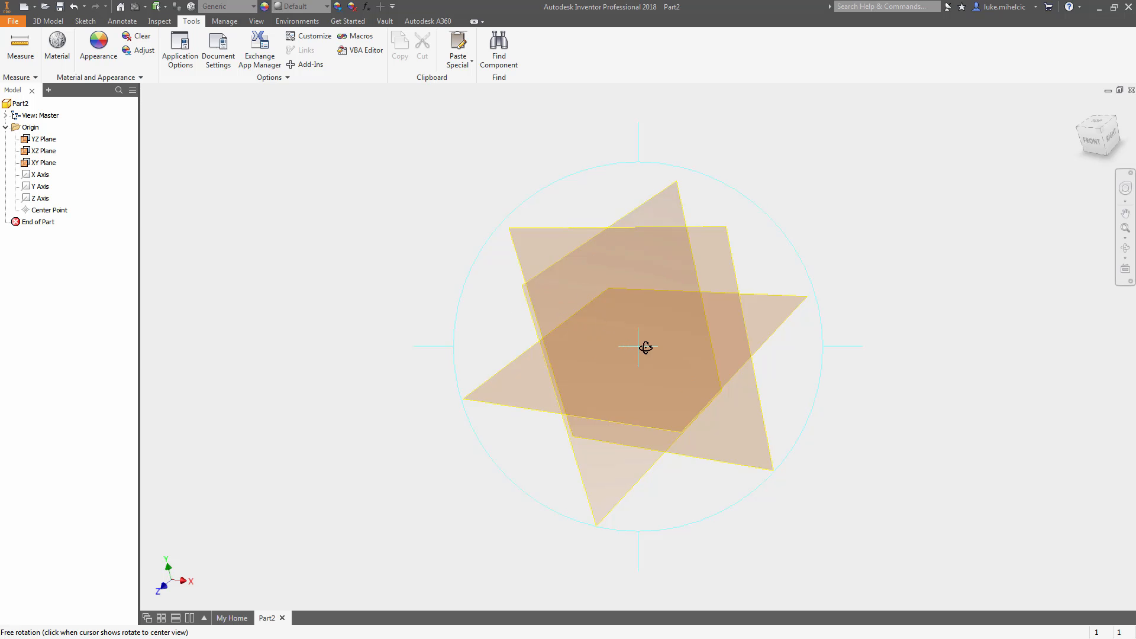
left_click_drag(591, 341, 670, 323)
left_click_drag(788, 193, 701, 257)
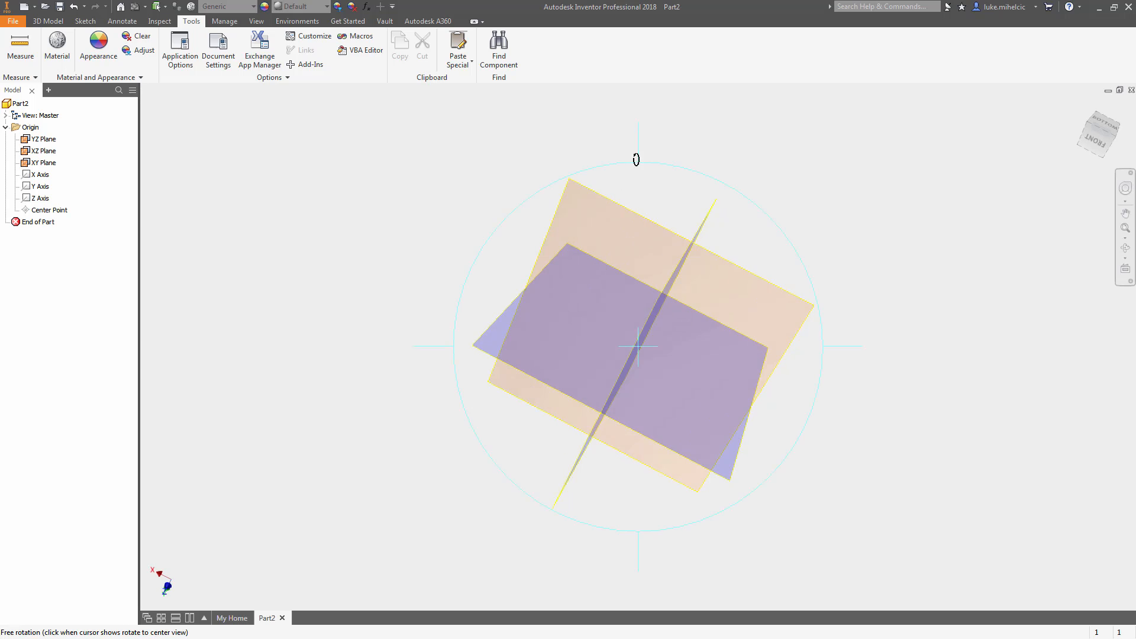
mouse_move(639, 153)
left_mouse_down()
mouse_move(649, 220)
mouse_move(656, 152)
left_mouse_up()
key("Escape")
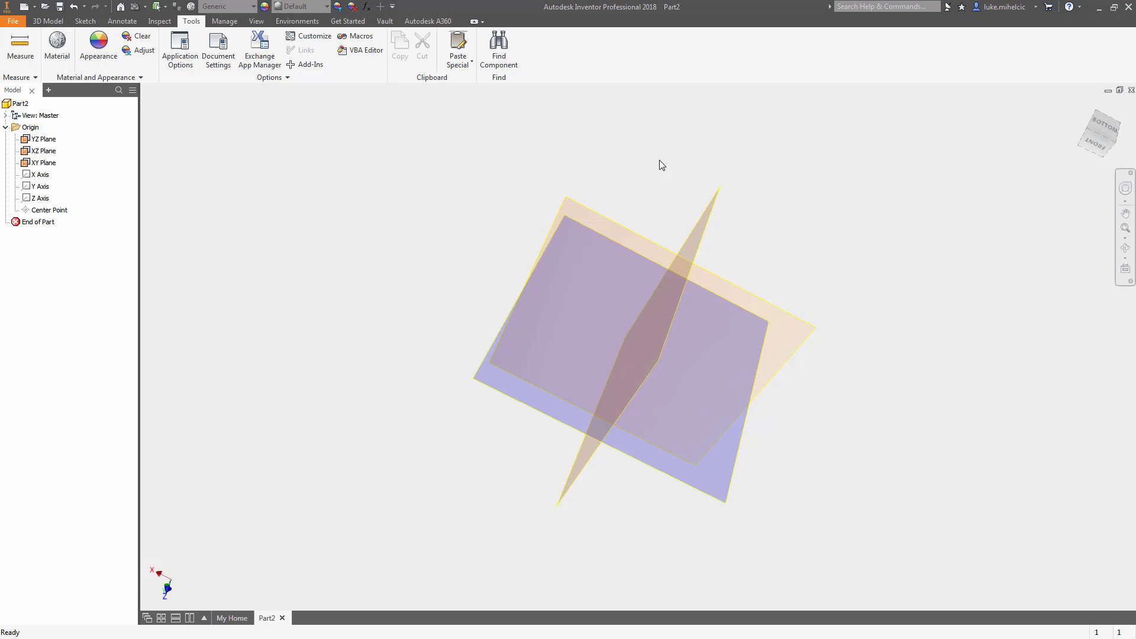
key("F6")
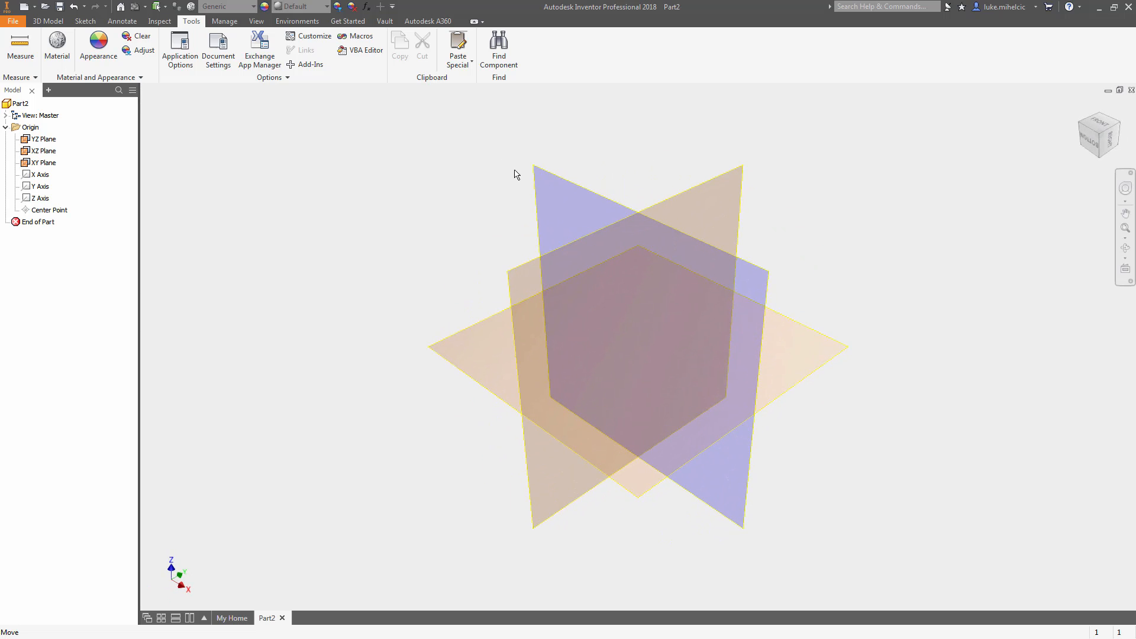
Start a 2D sketch on the XY origin plane.
left_click(85, 20)
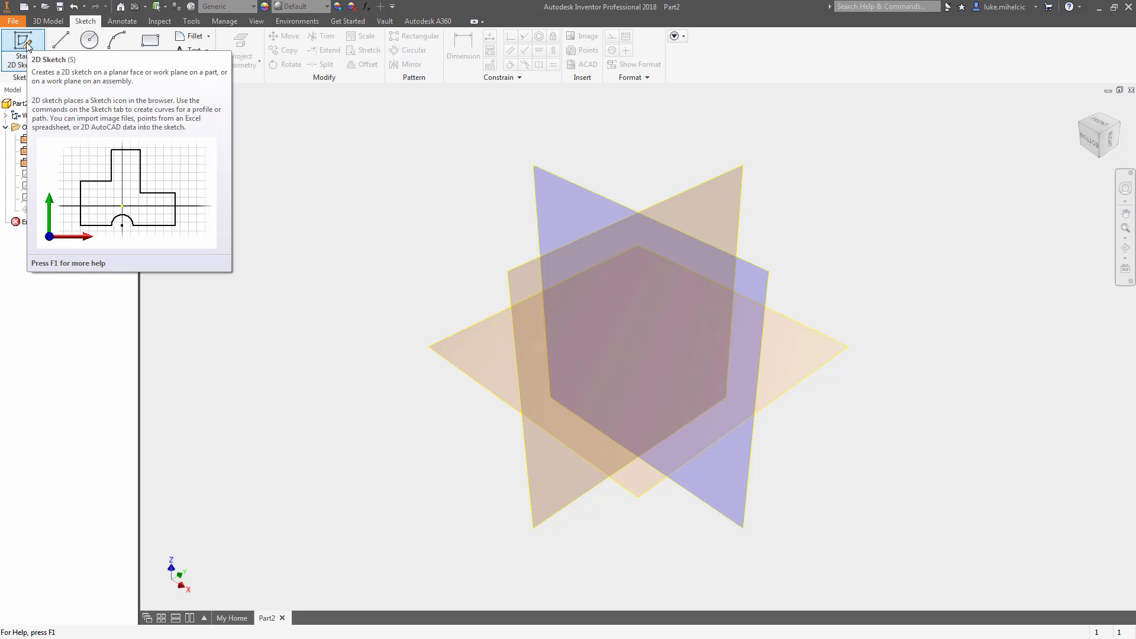
left_click(26, 44)
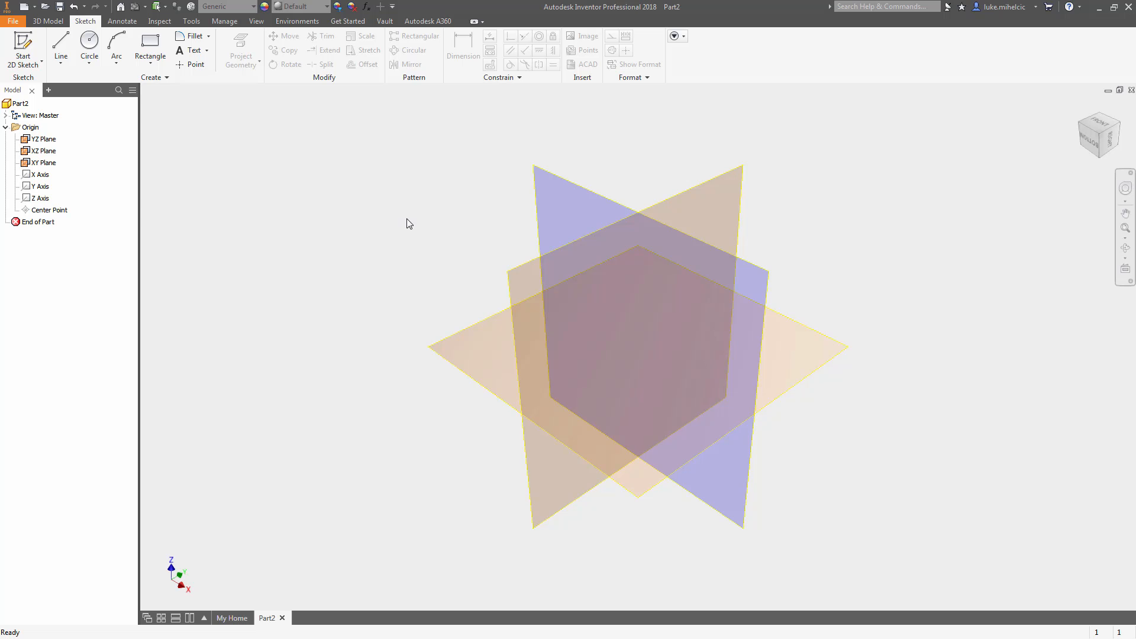
key("s")
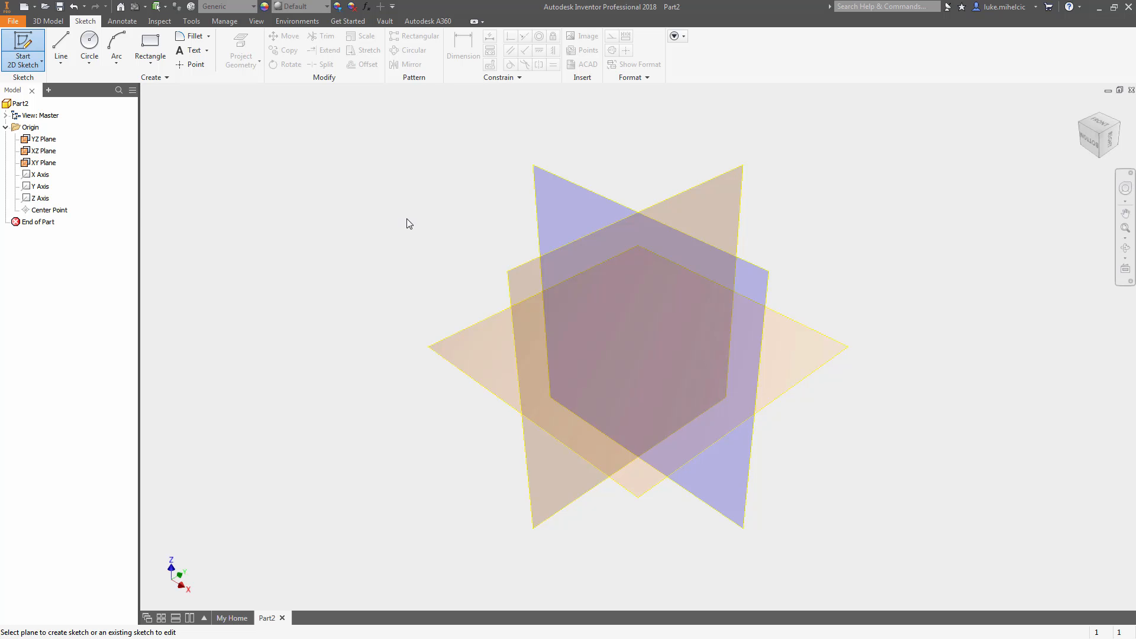
left_click(478, 322)
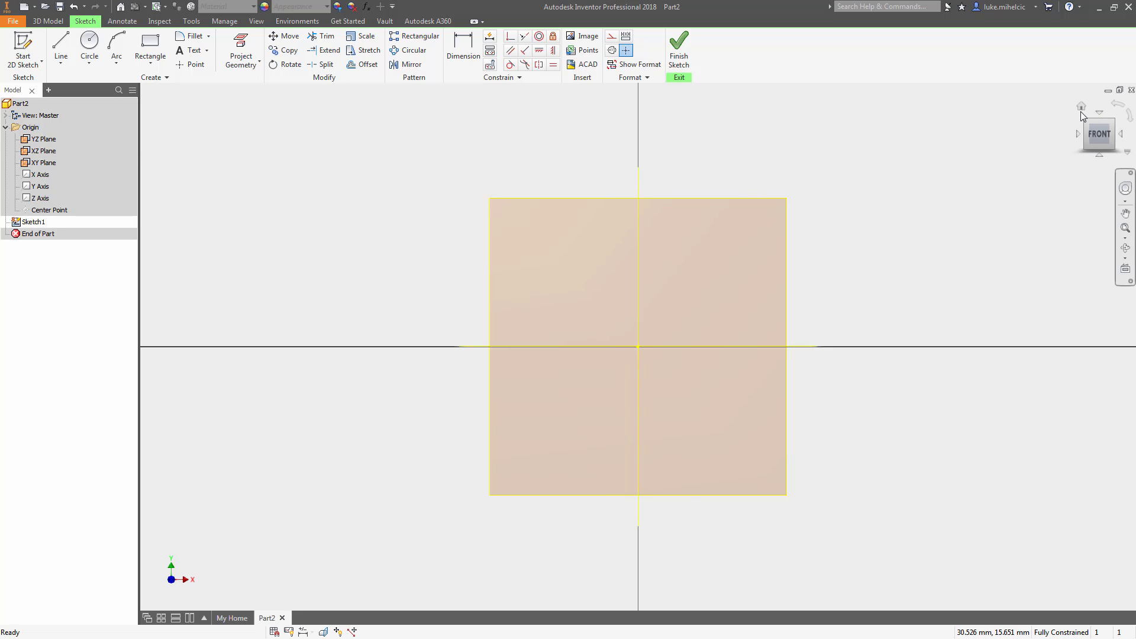
Sketch a circle of 12 mm diameter centred on the sketch origin.
left_click(89, 47)
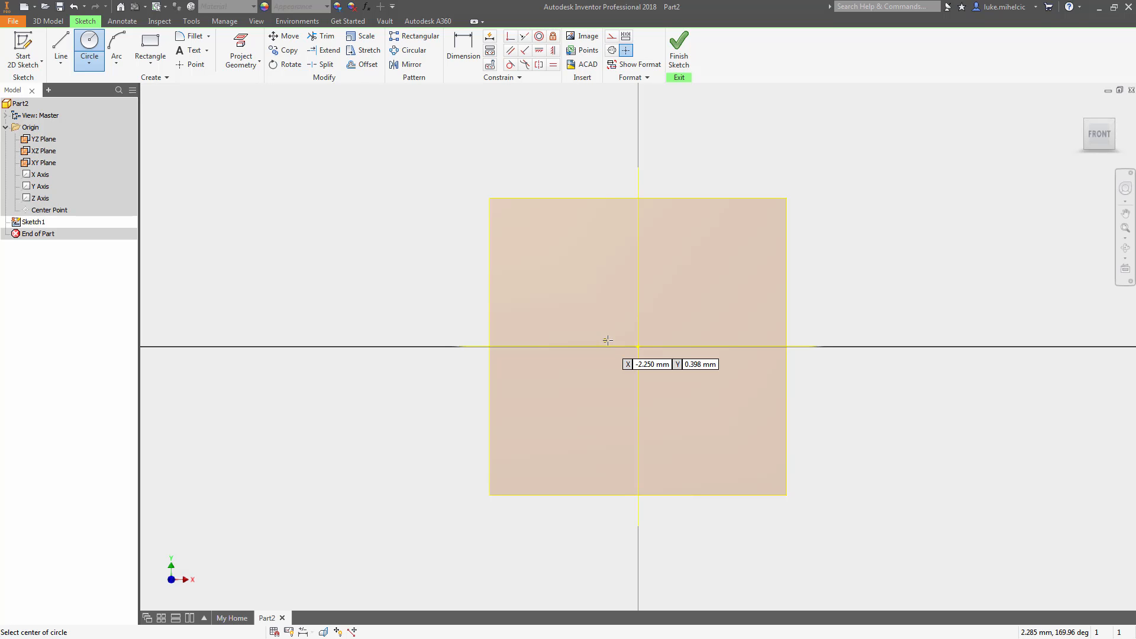
left_click(637, 346)
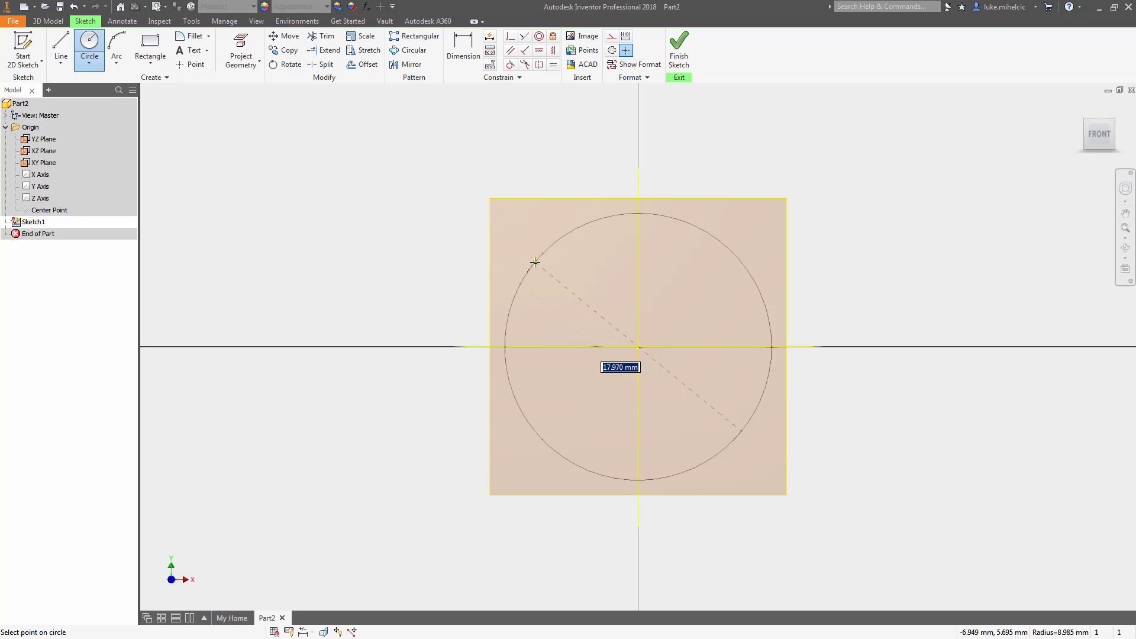
type("12")
key("Return")
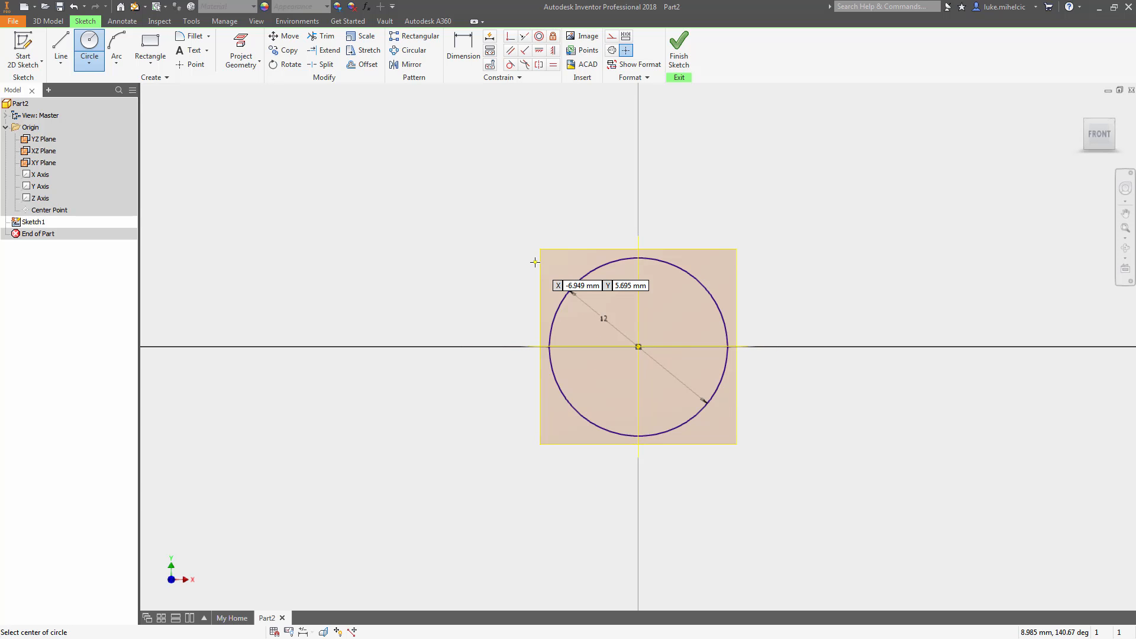
Extrude the circle symmetrically about the sketch plane to a total distance of 13.5 mm.
key("F6")
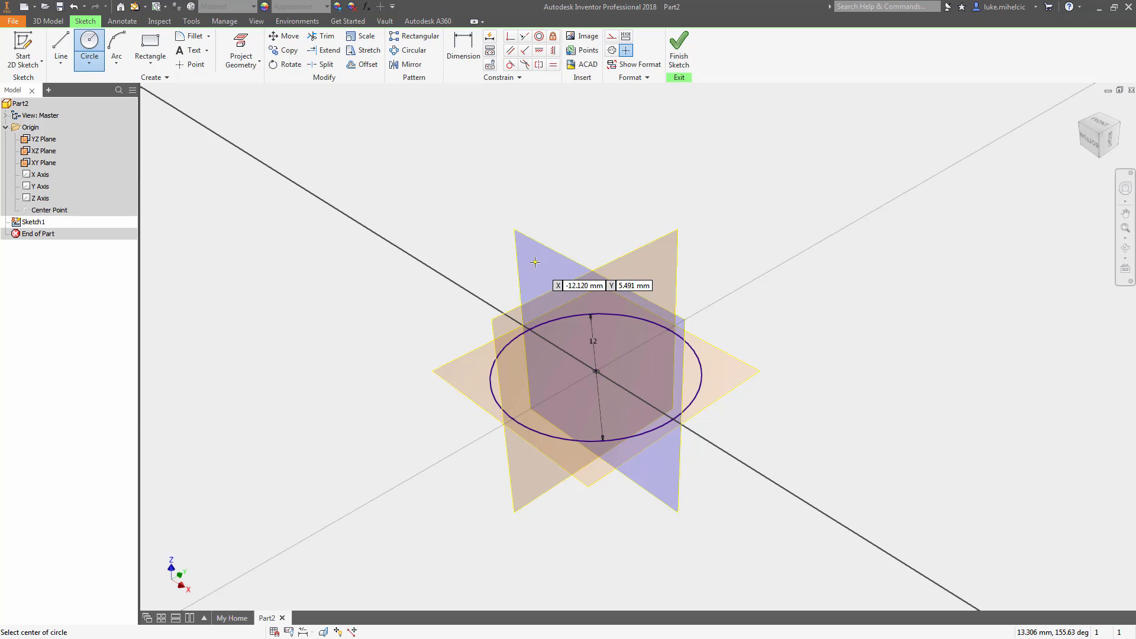
key("e")
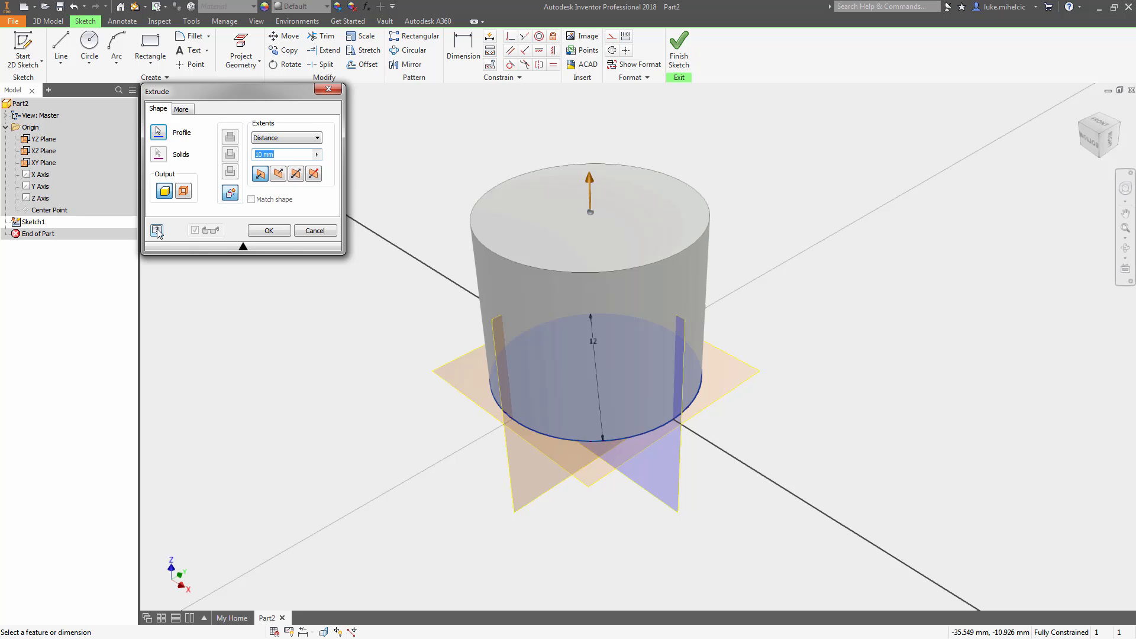
left_click(296, 178)
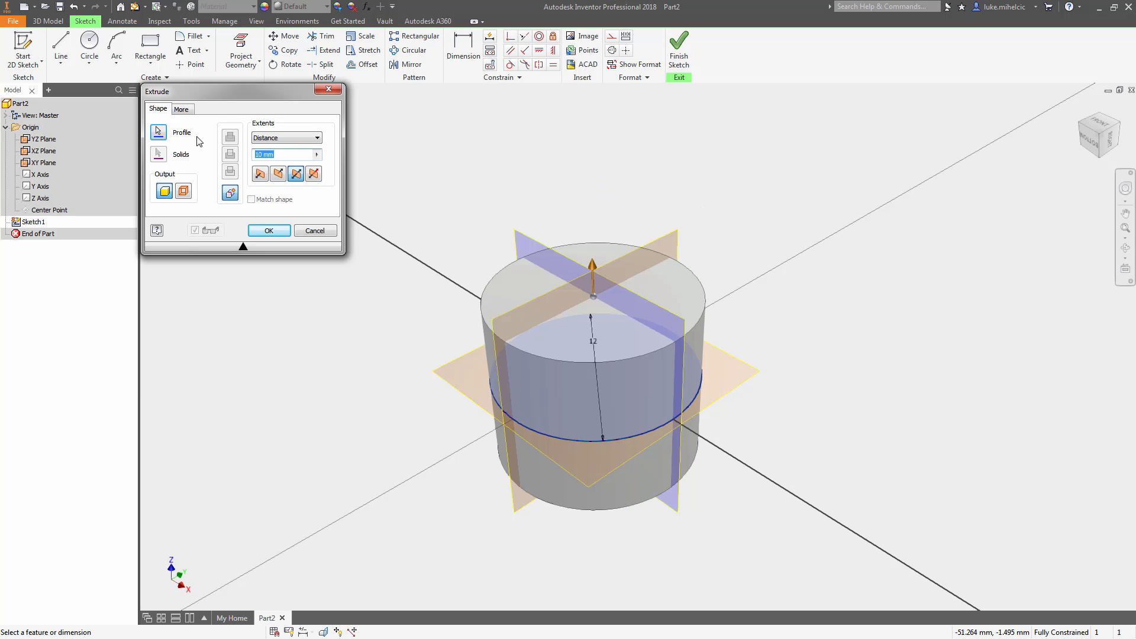
type("13.5")
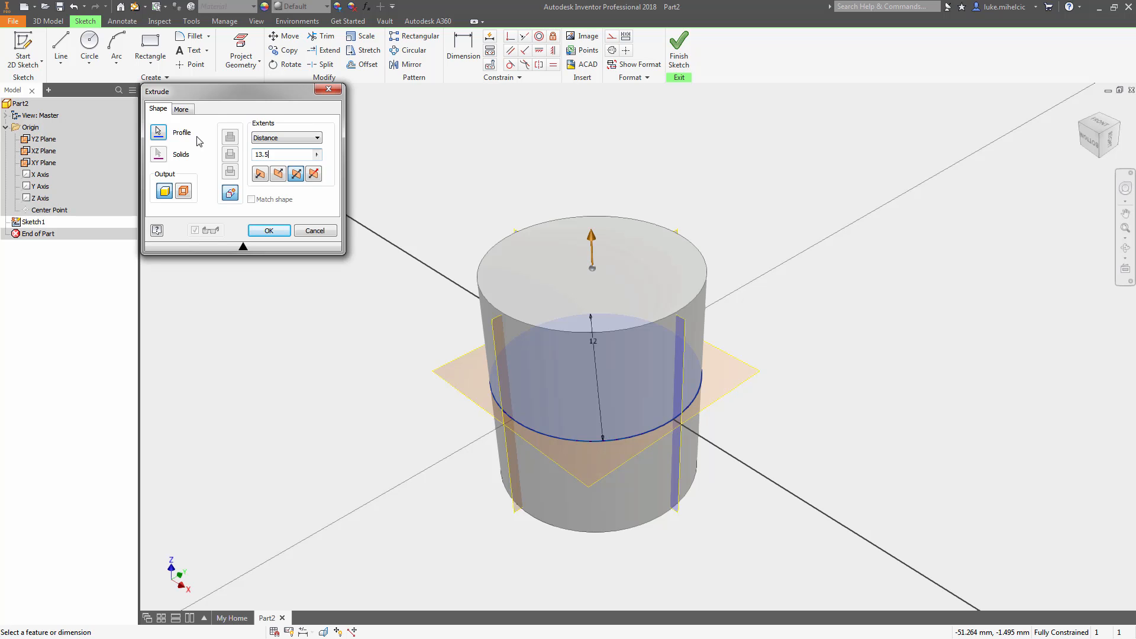
key("Return")
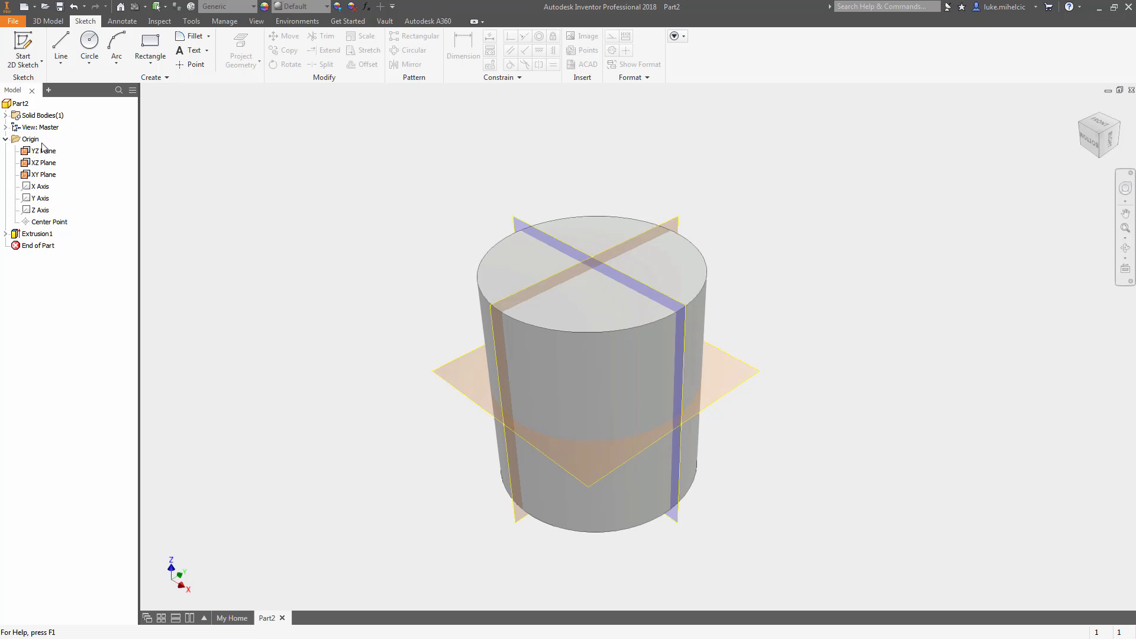
Rename the cylinder's extrusion feature as "center".
left_click(5, 233)
right_click(38, 233)
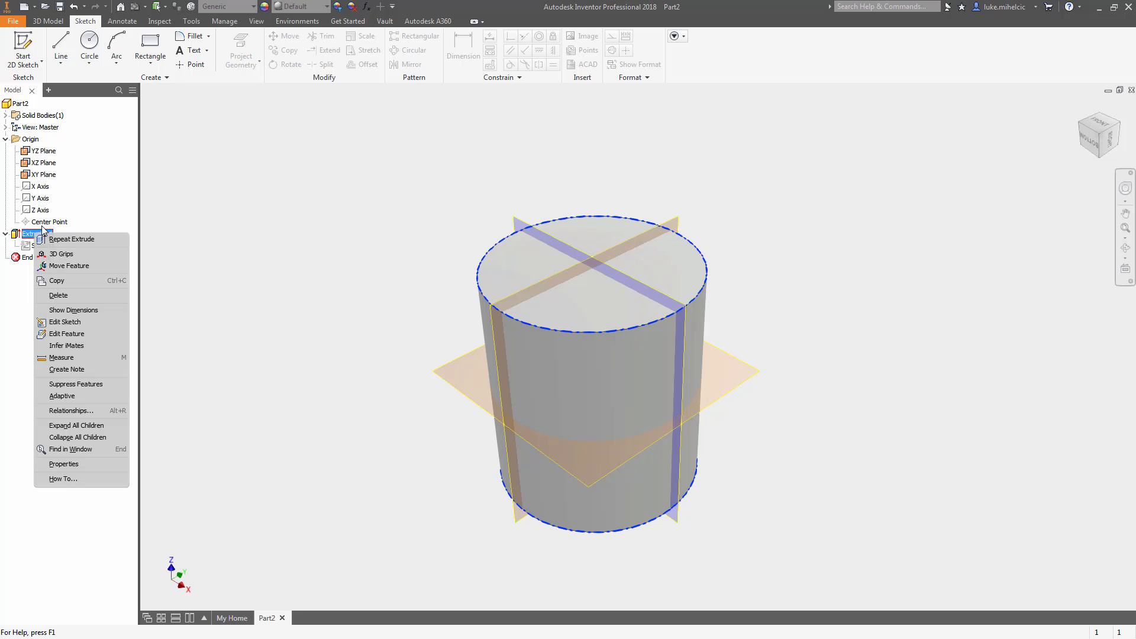
left_click(39, 233)
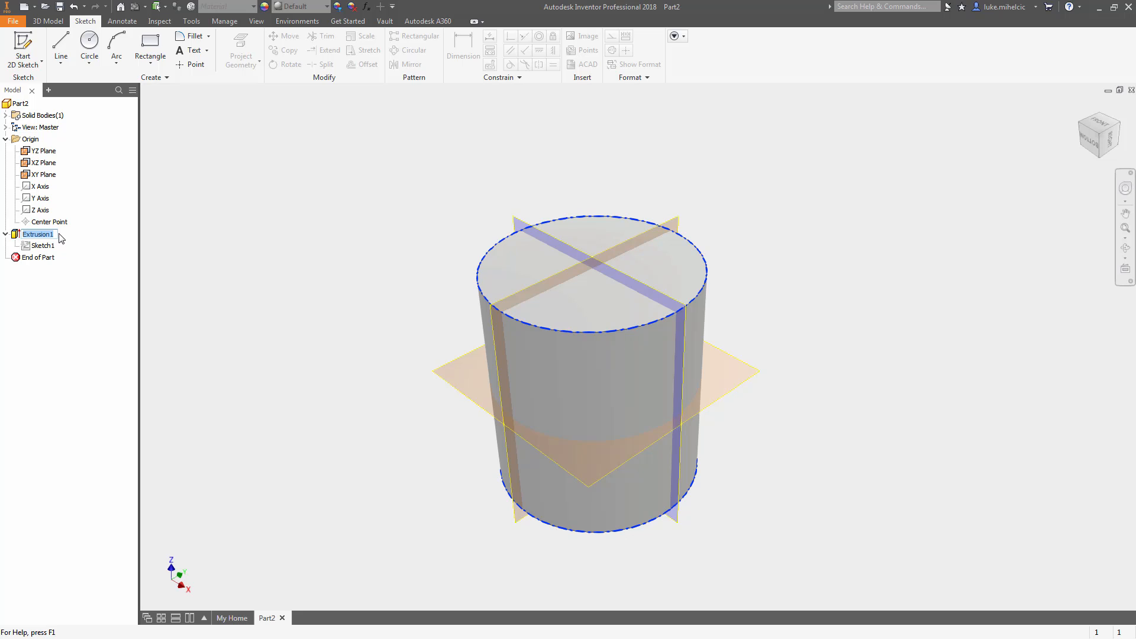
type("center")
key("Return")
left_click(409, 190)
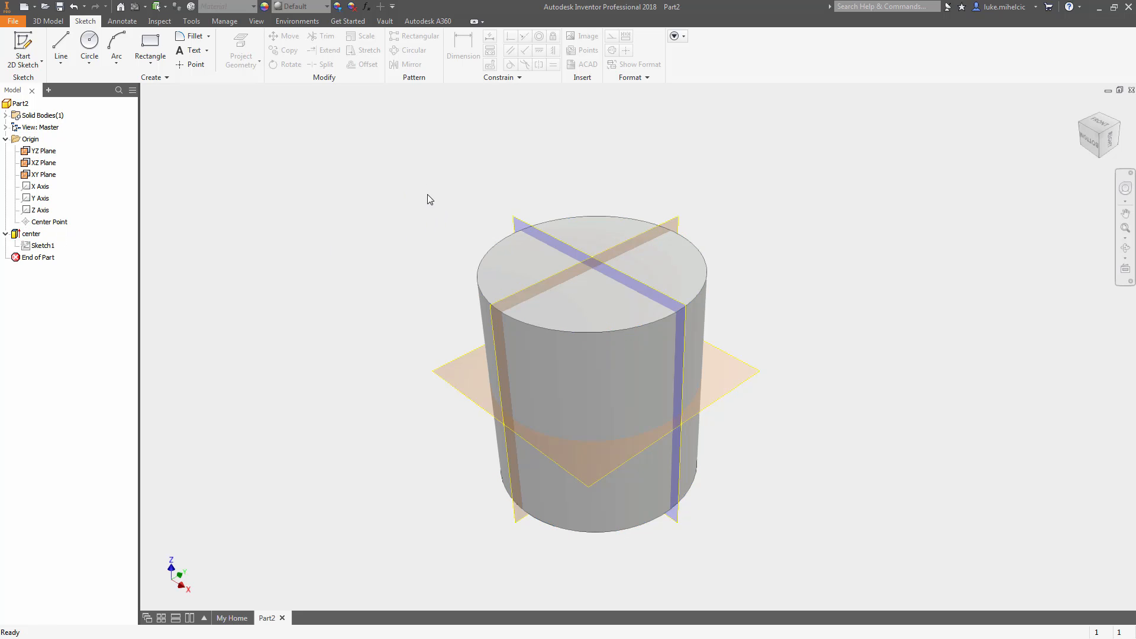
Start a 2D sketch on the XZ origin plane and set the view projection to Perspective with Ortho Faces.
key("s")
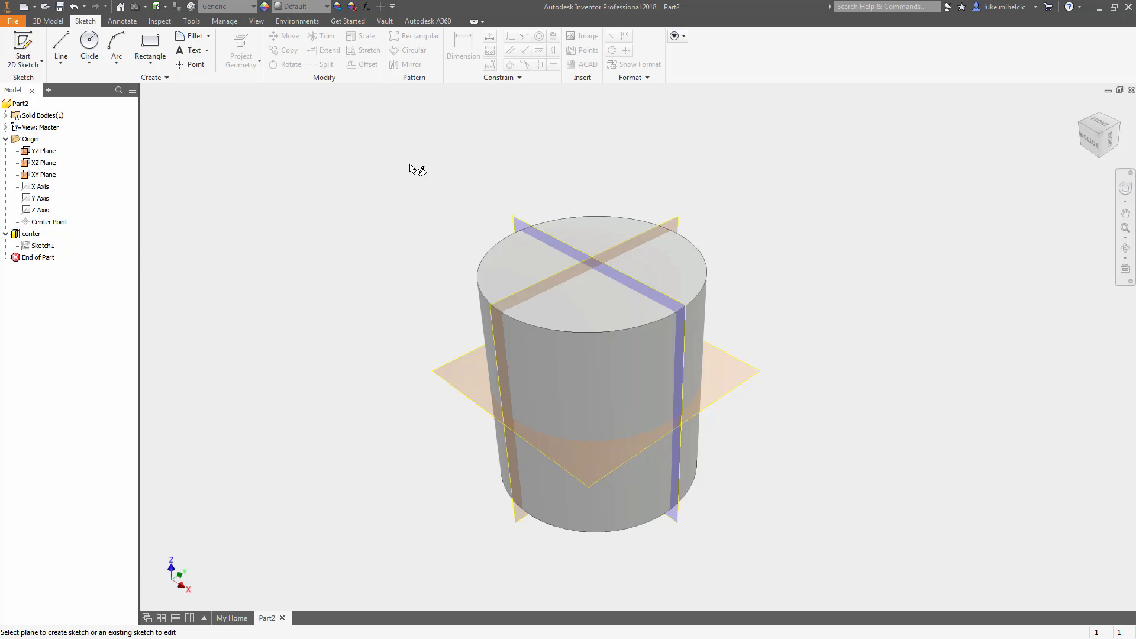
left_click(522, 224)
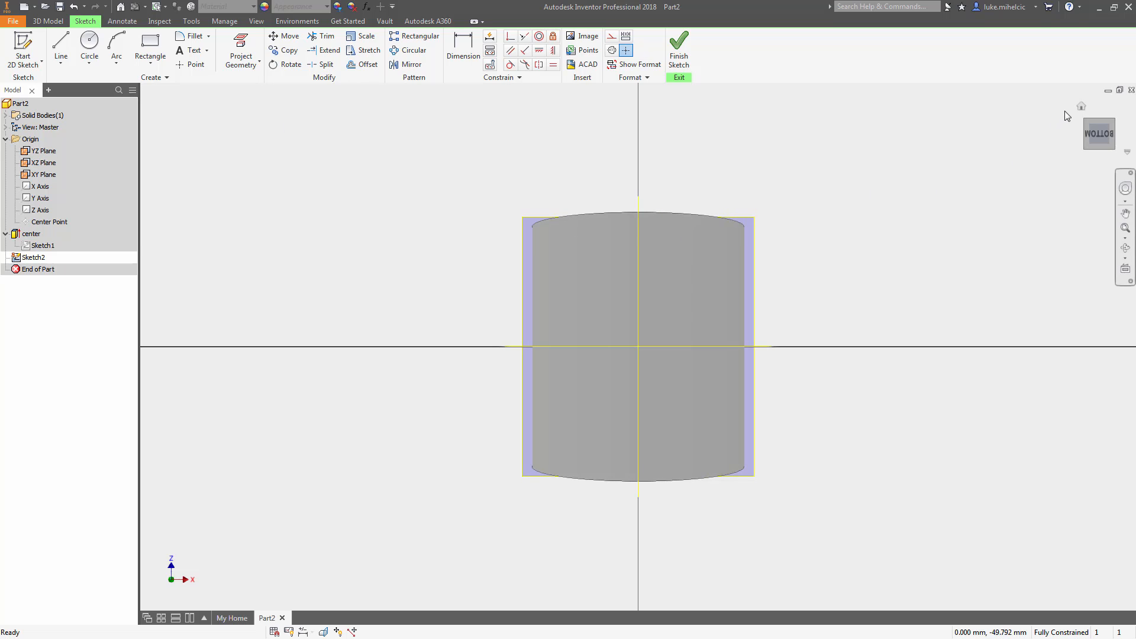
mouse_move(1081, 105)
right_click(1082, 111)
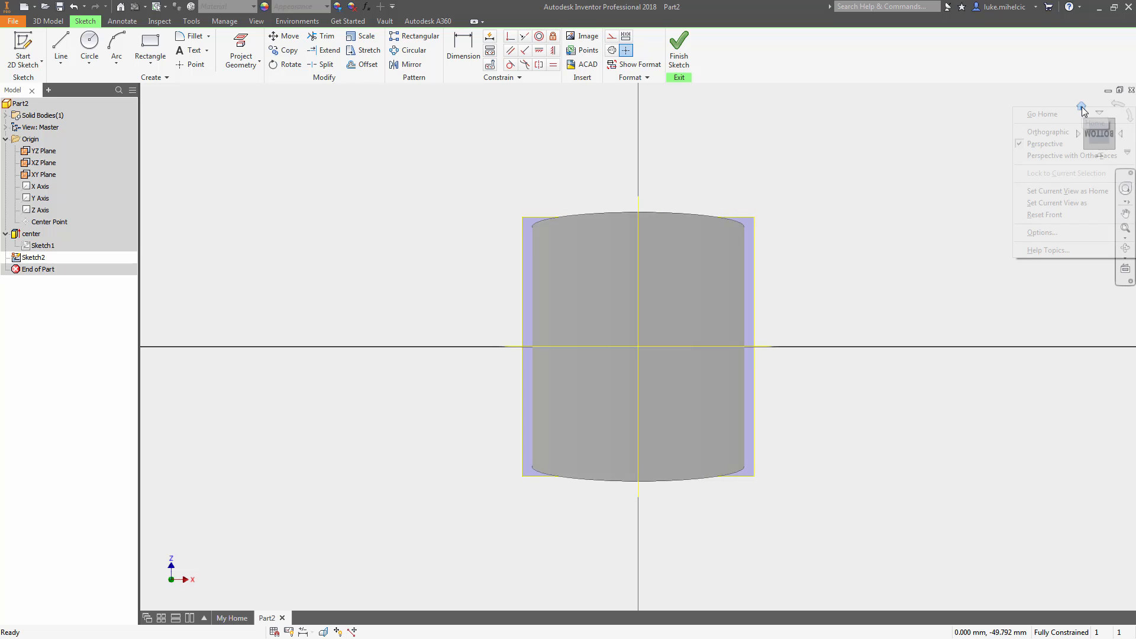
left_click(1070, 157)
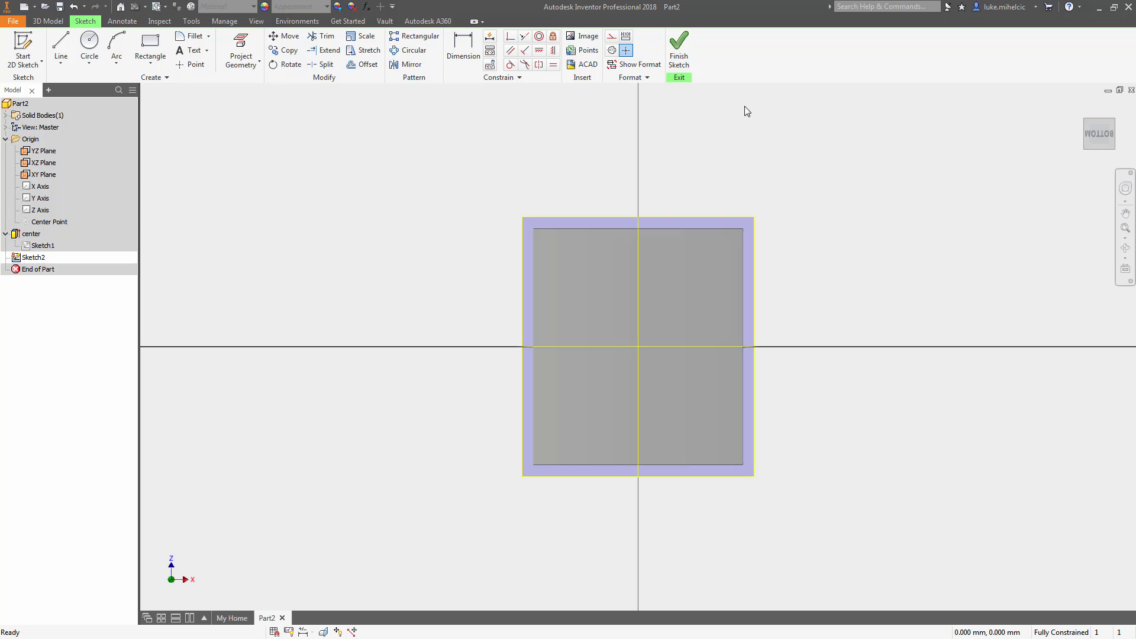
key("F6")
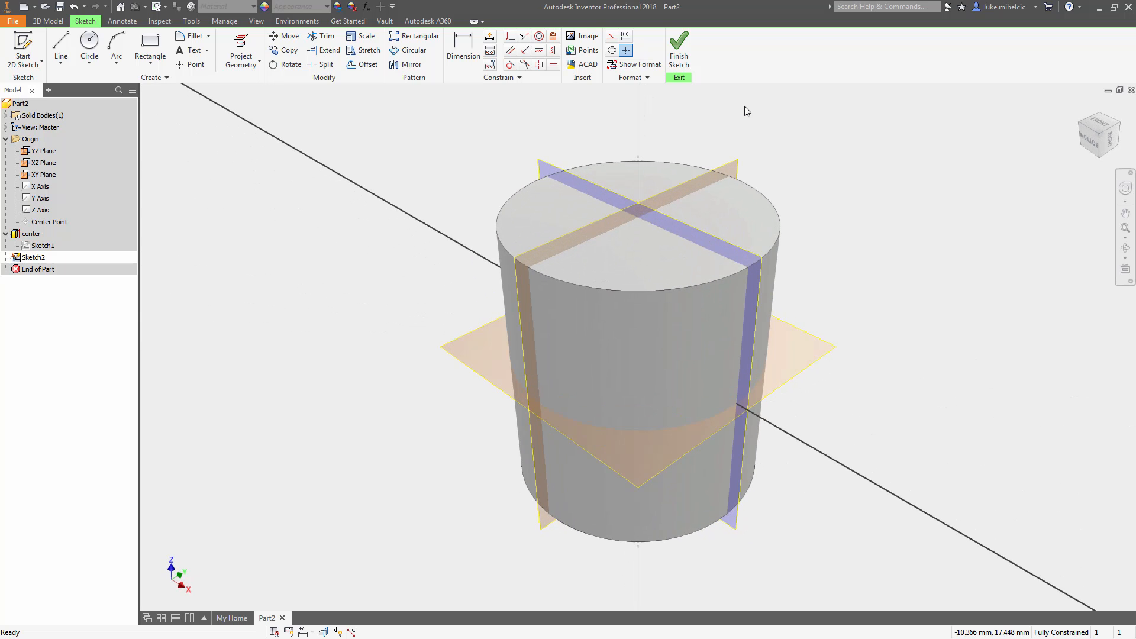
left_click(1091, 144)
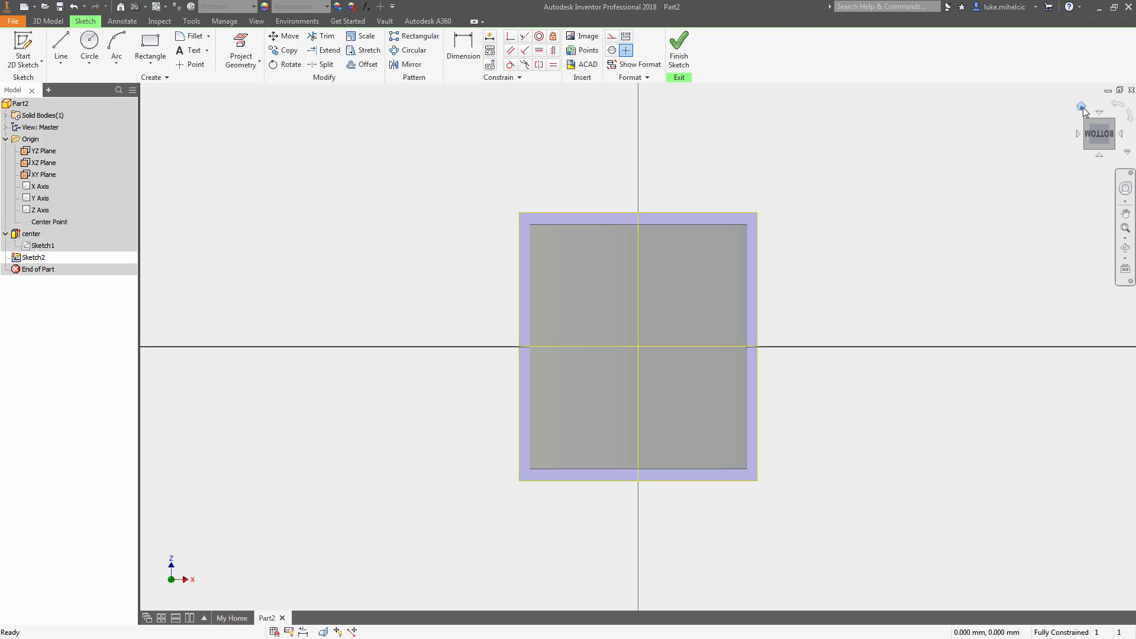
right_click(1084, 111)
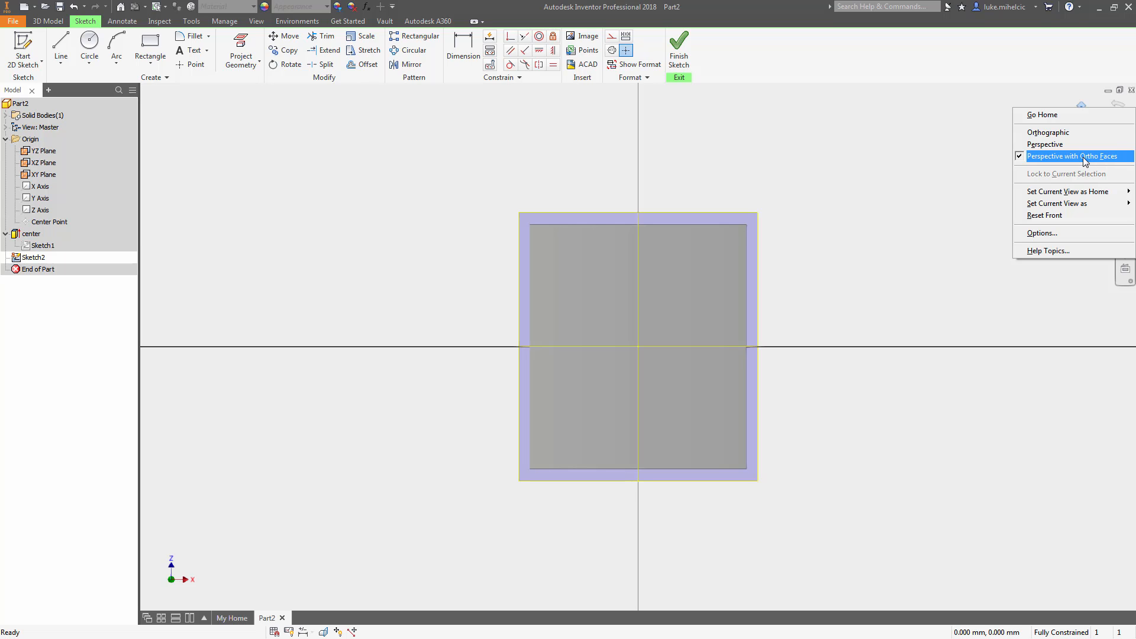
left_click(923, 168)
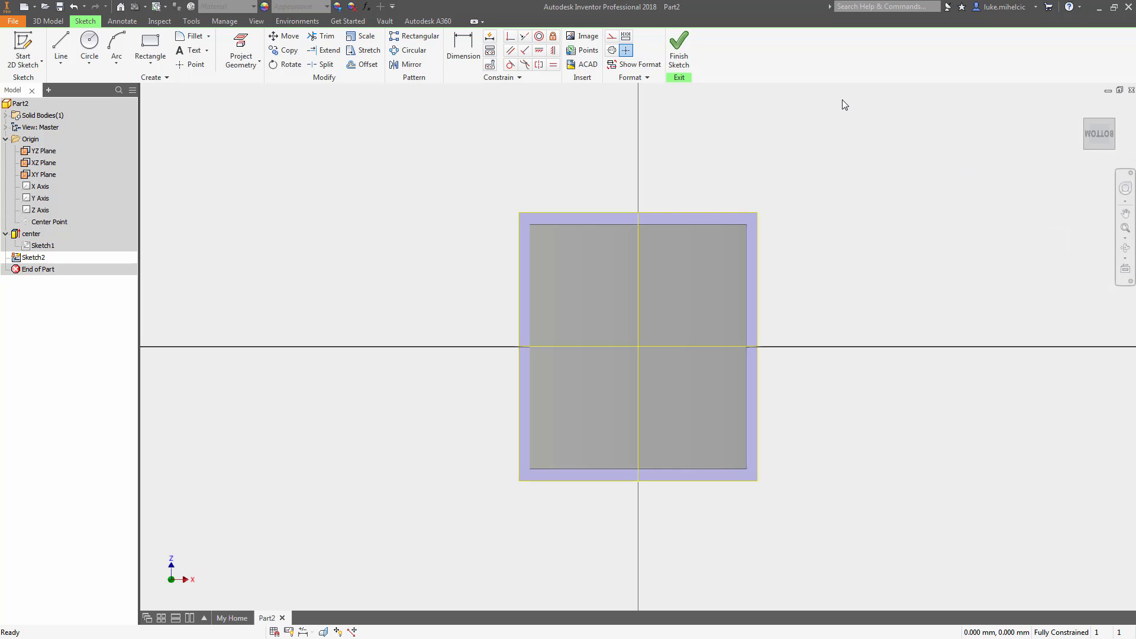
Slice the model graphics at the sketch plane and inspect the cut cylinder before returning to the sketch's straight-on view.
key("F7")
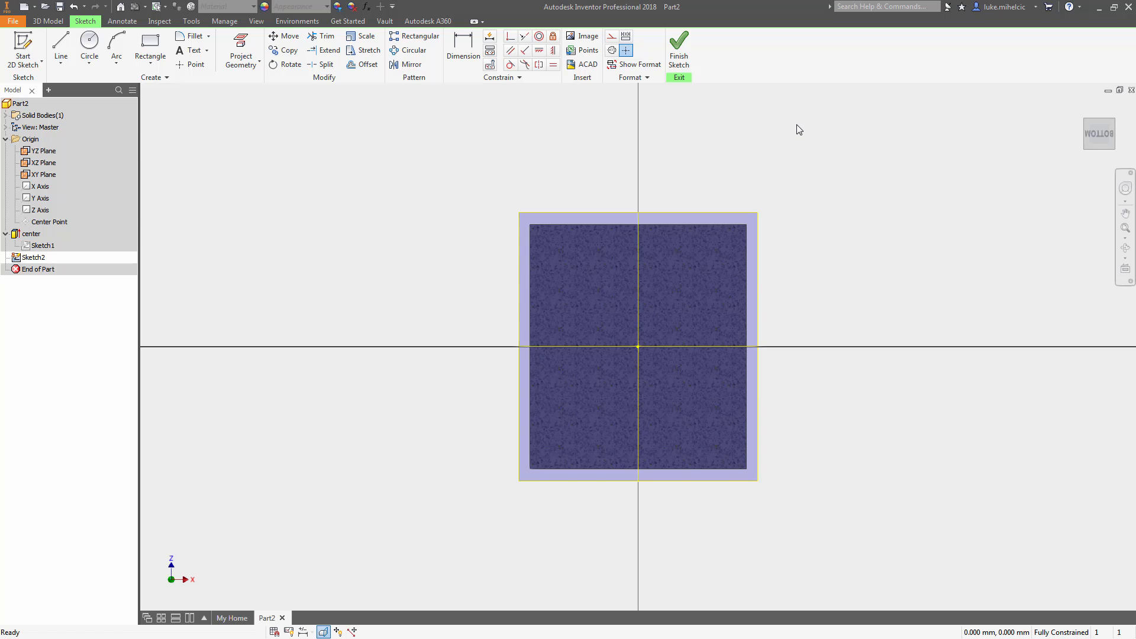
mouse_move(796, 124)
middle_mouse_down("shift")
mouse_move(768, 137)
mouse_move(694, 114)
middle_mouse_up("shift")
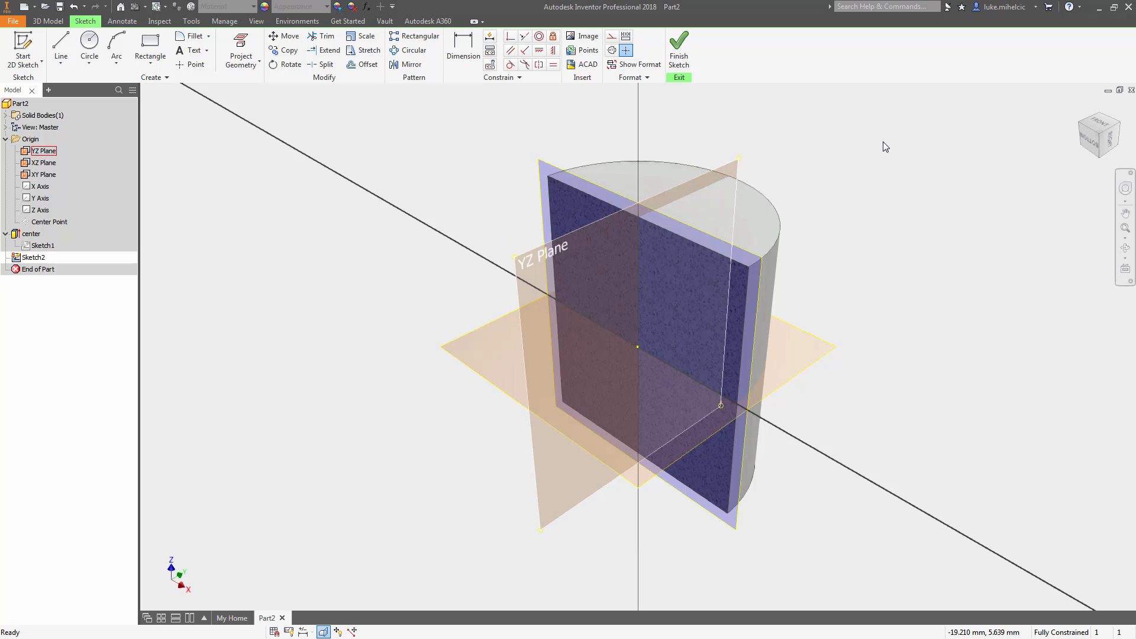
left_click(1092, 144)
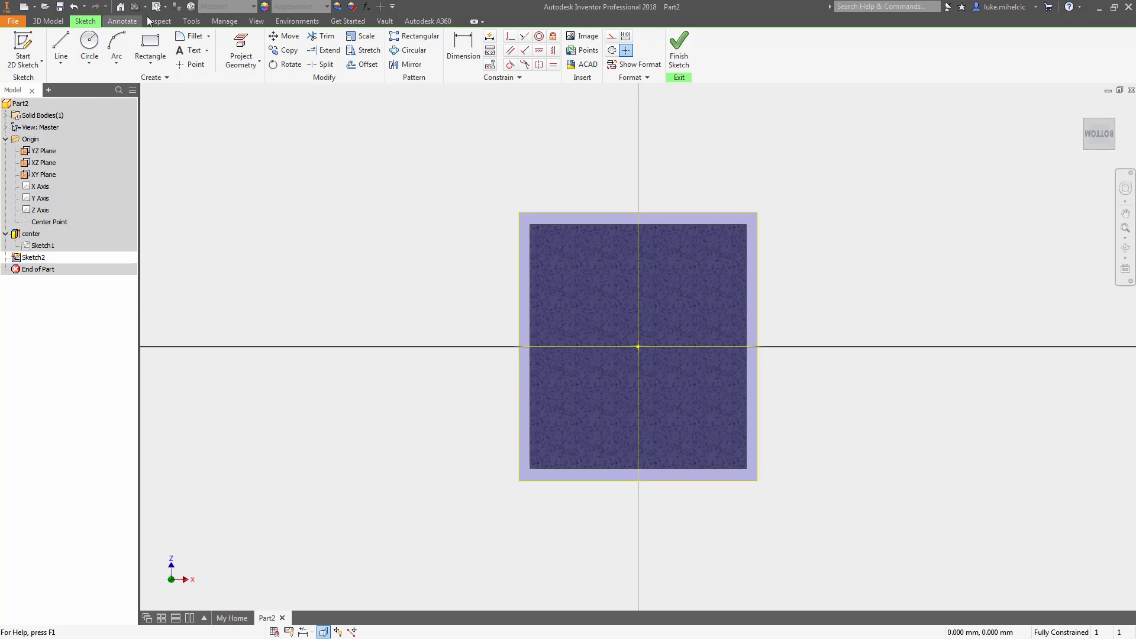
Project the cylinder's cut edges into the sketch and convert the projected outline to construction lines.
left_click(258, 61)
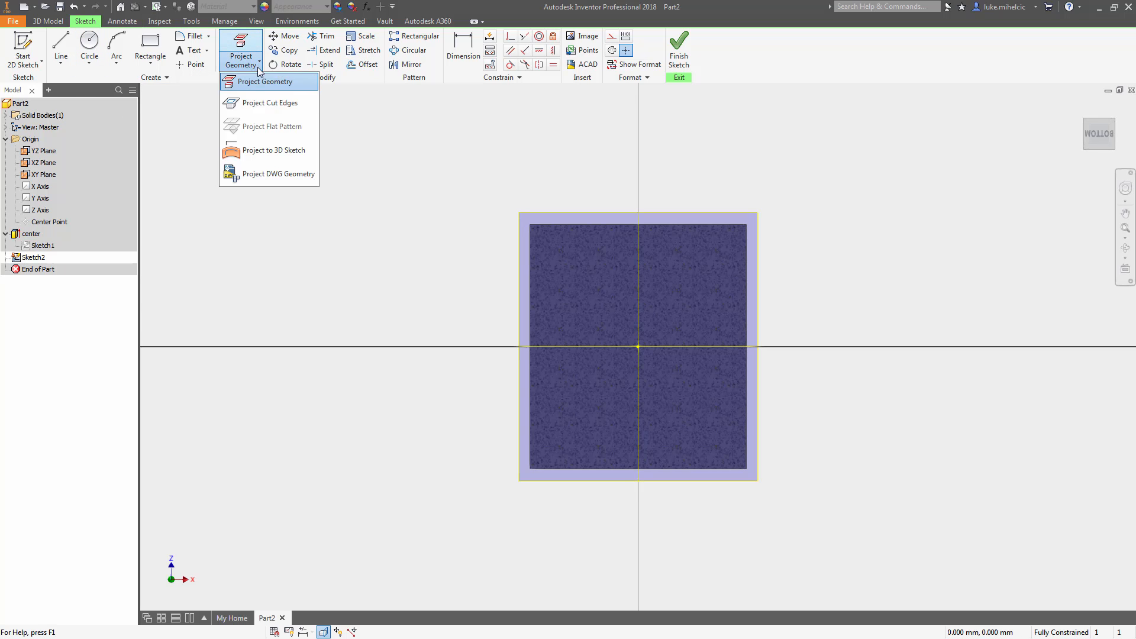
left_click(269, 103)
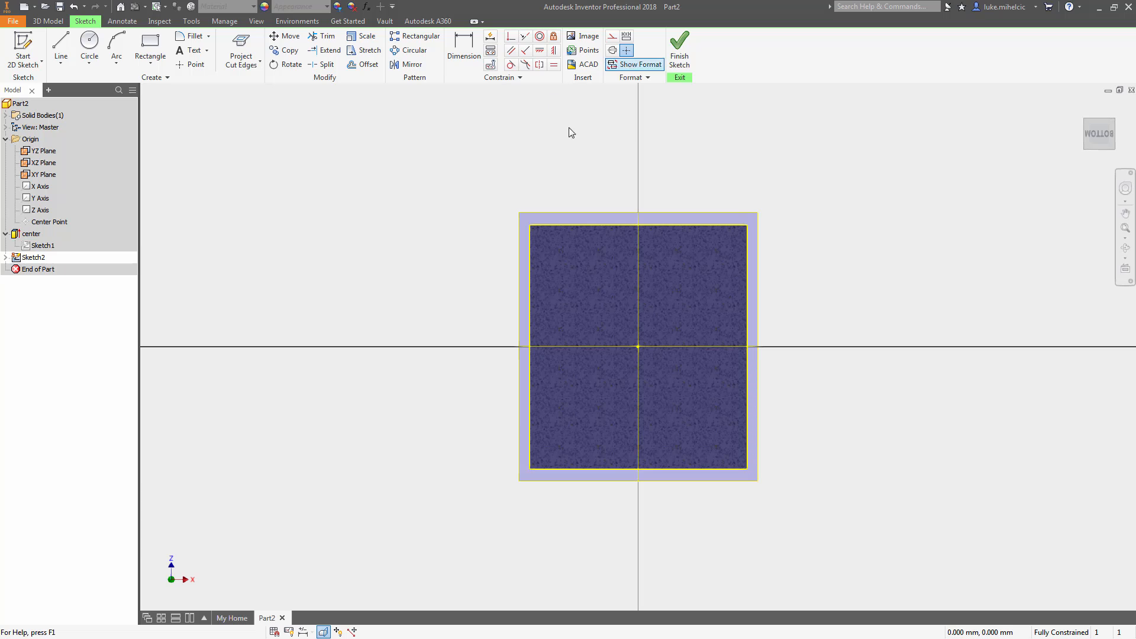
mouse_move(441, 153)
left_mouse_down()
mouse_move(815, 503)
mouse_move(821, 551)
left_mouse_up()
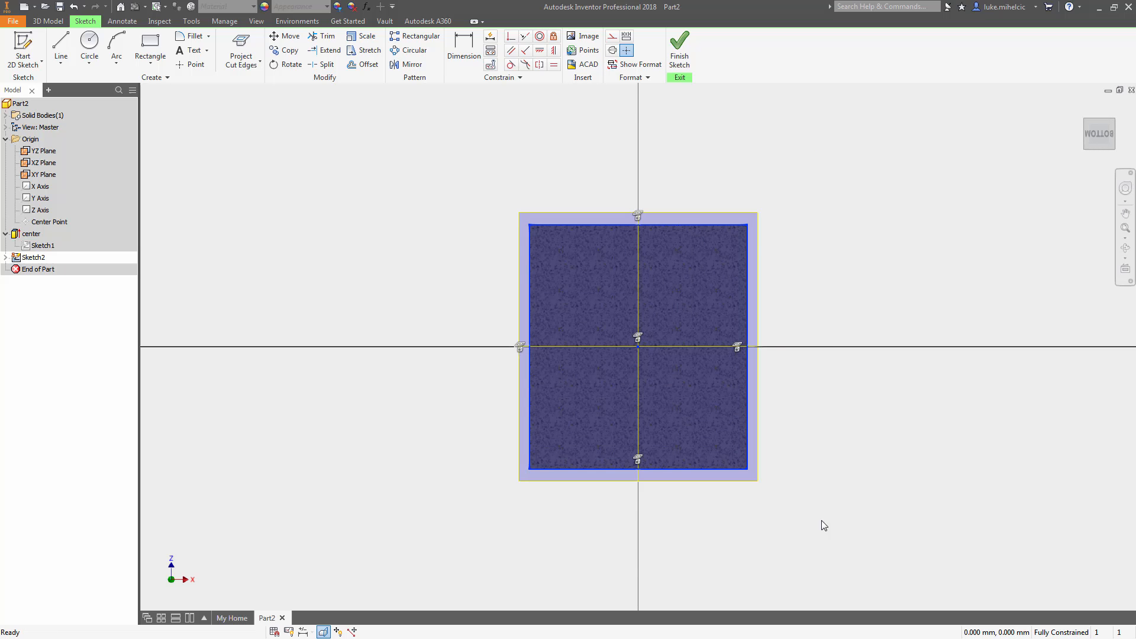
left_click(611, 40)
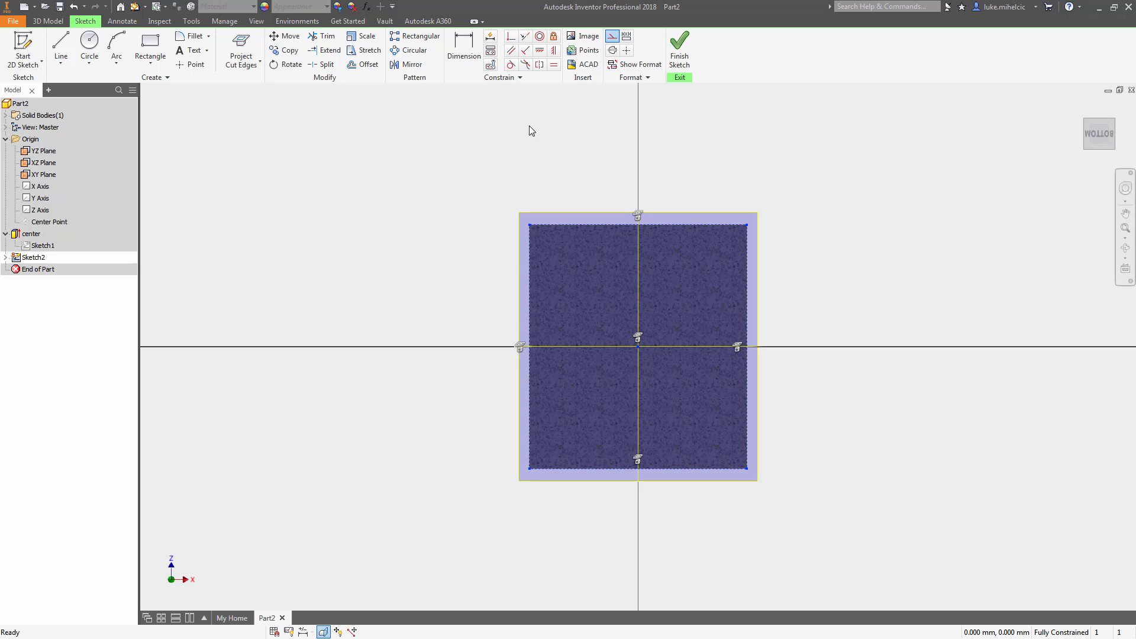
Try to extrude the sketch that holds only the projected construction outline.
key("F6")
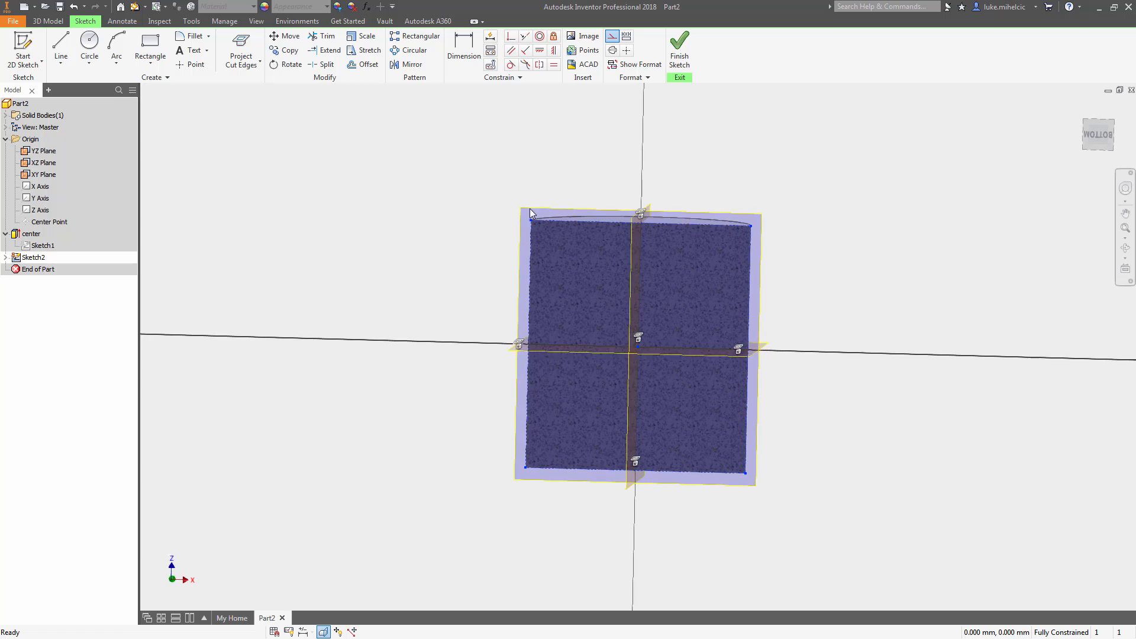
key("e")
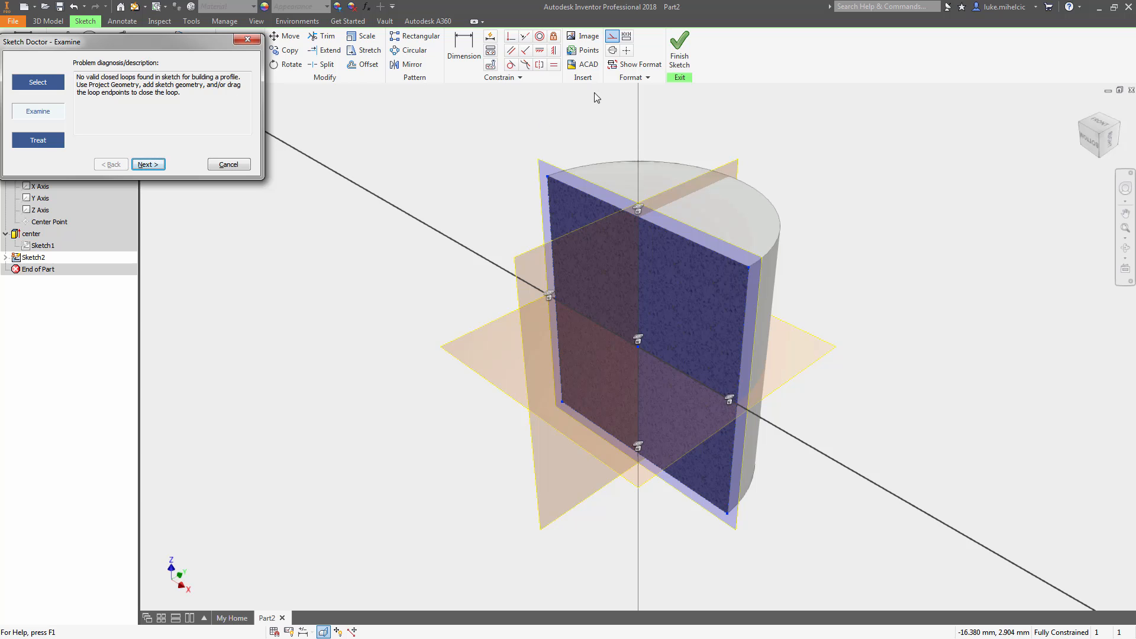
left_click(229, 165)
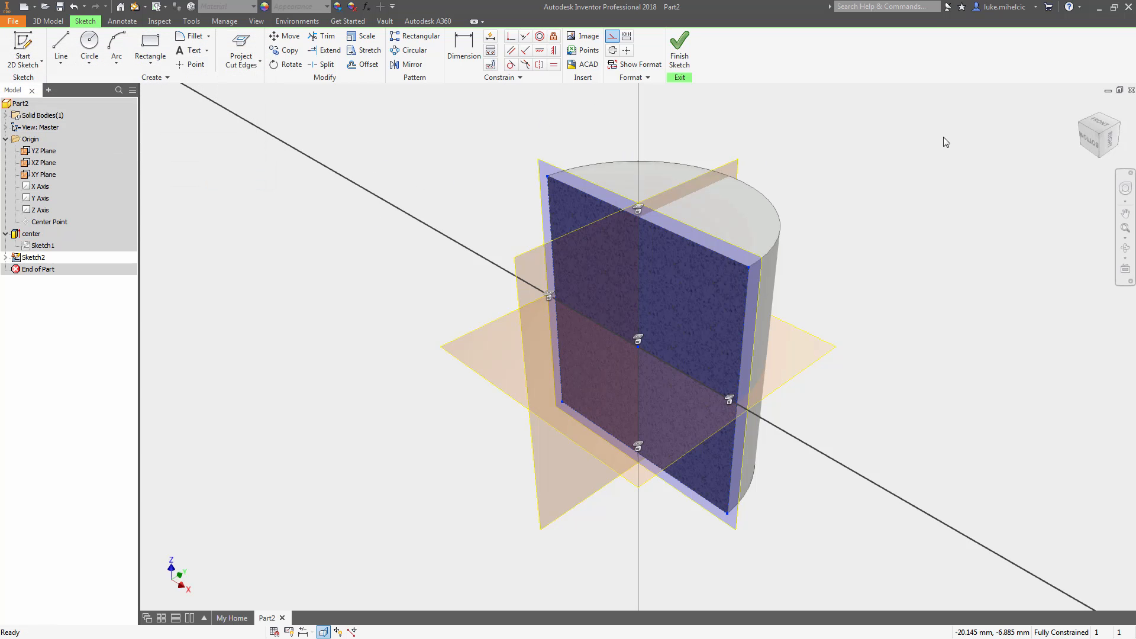
left_click(1087, 144)
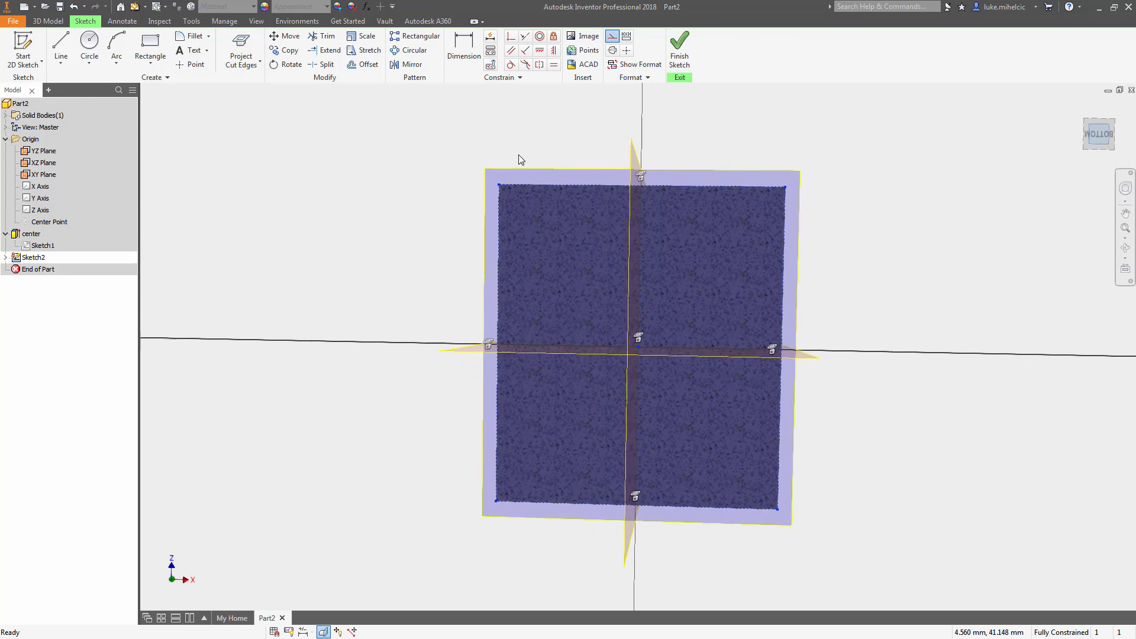
Sketch a two-point rectangle about 10 mm wide and 15 mm high, starting at the midpoint of the projected outline's upper edge.
left_click(152, 46)
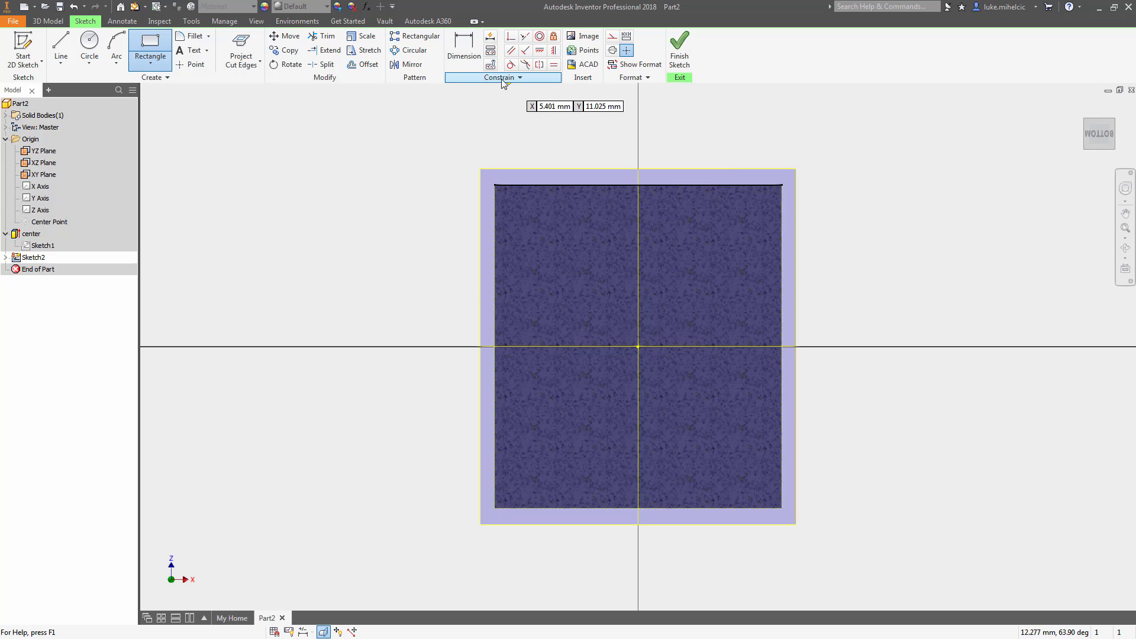
left_click(637, 187)
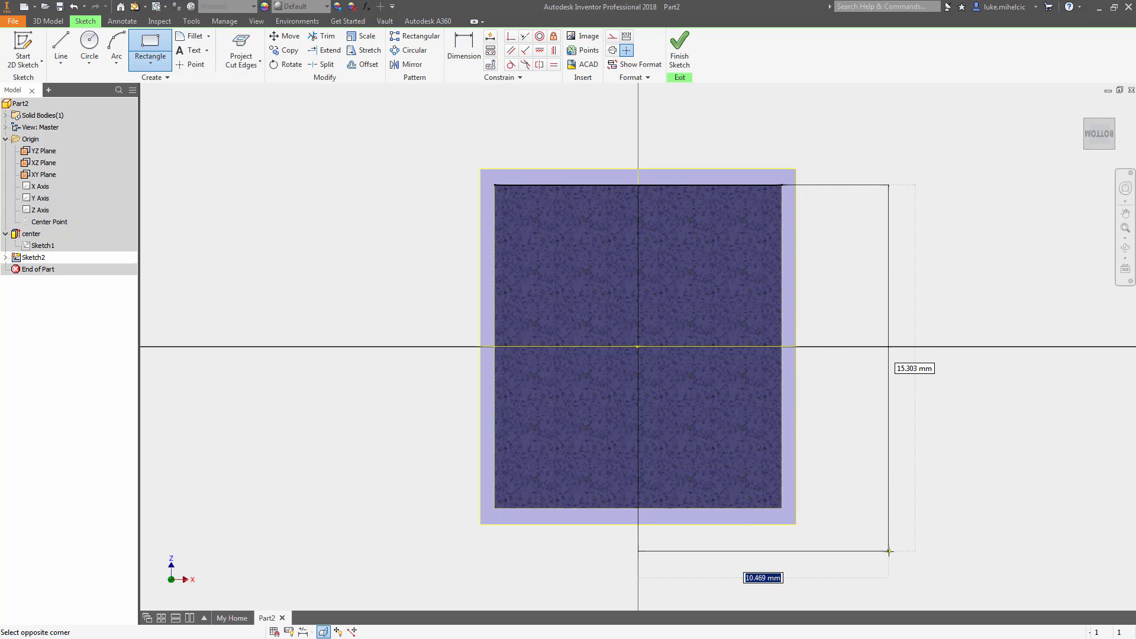
left_click(882, 542)
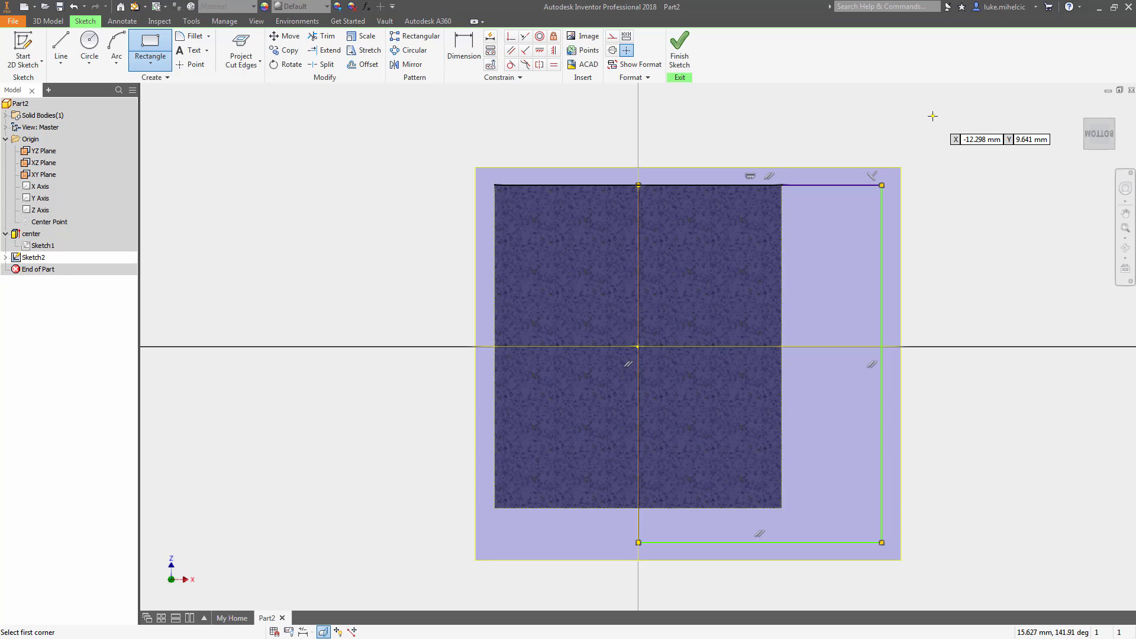
key("Escape")
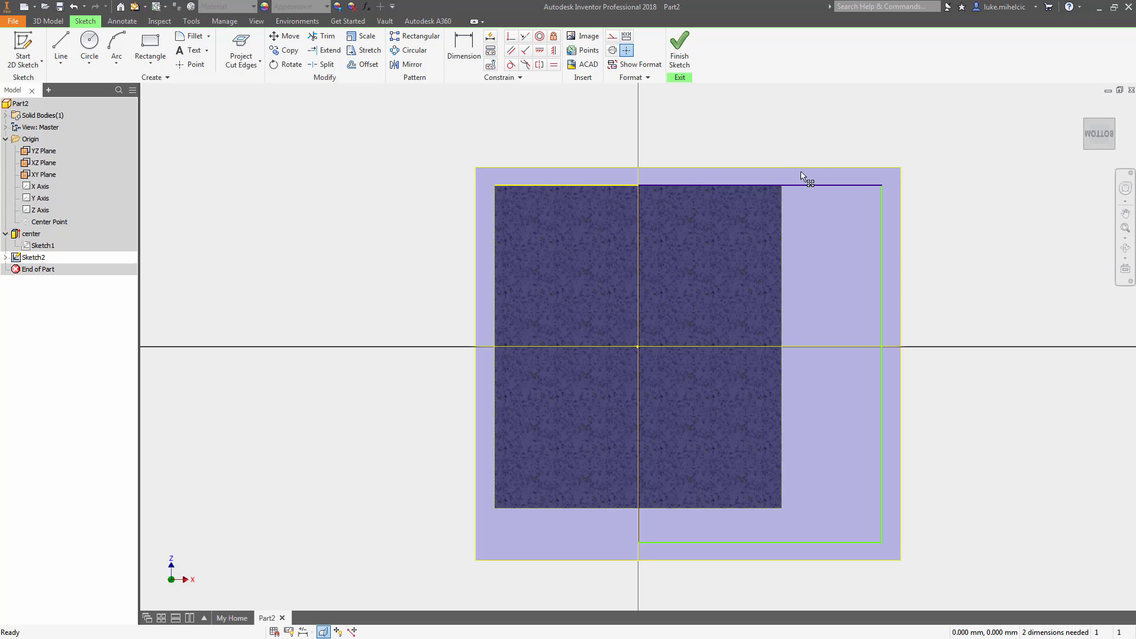
key("d")
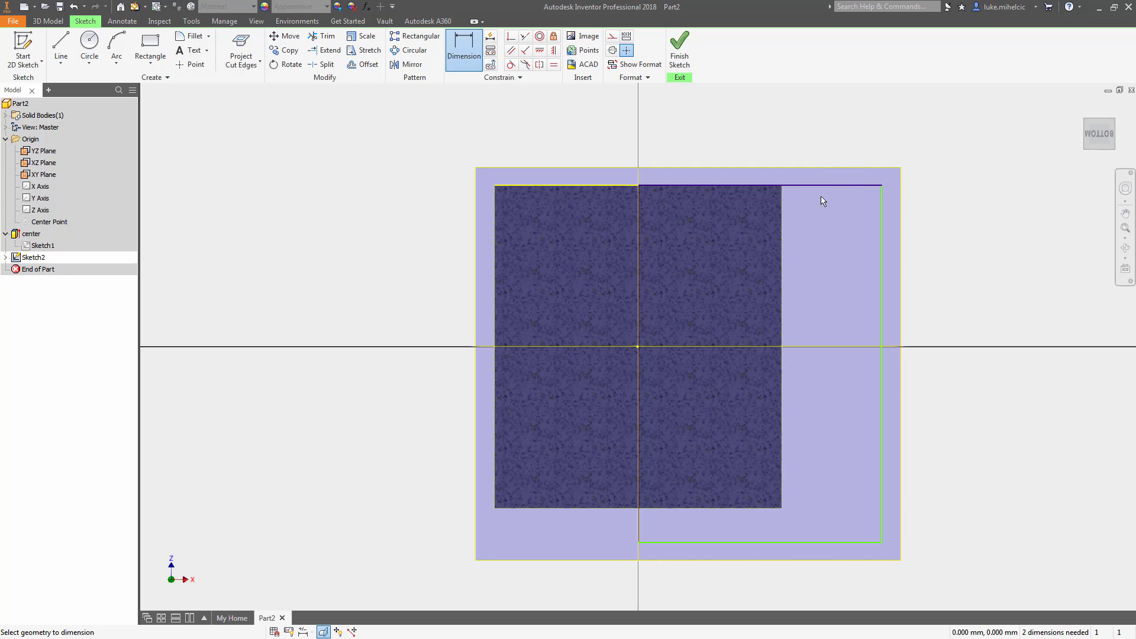
left_click(781, 228)
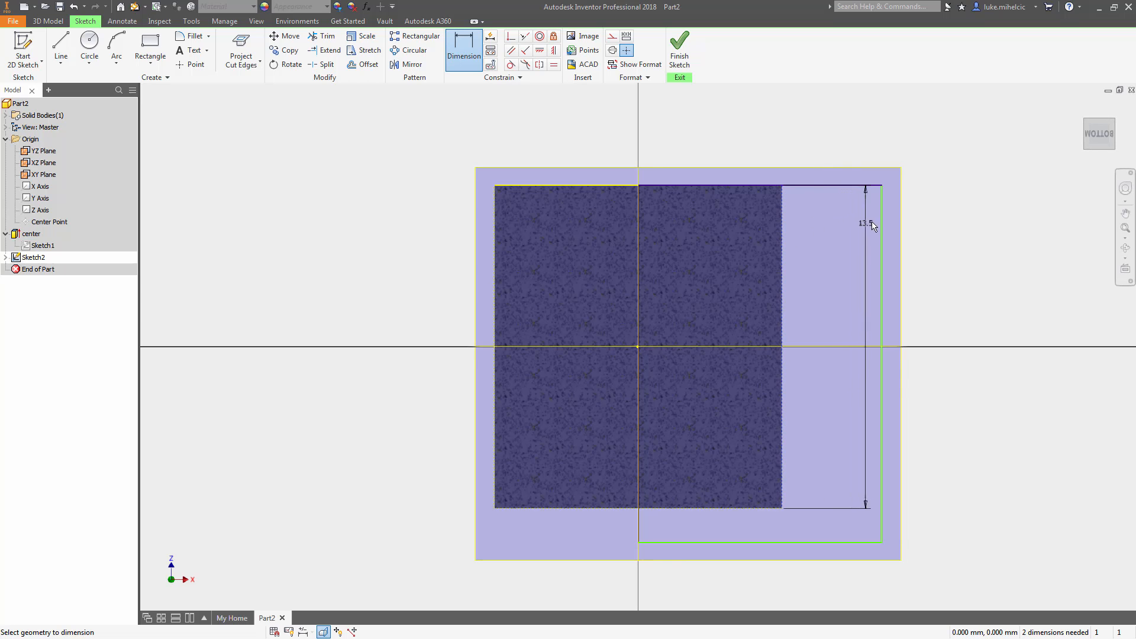
left_click(880, 212)
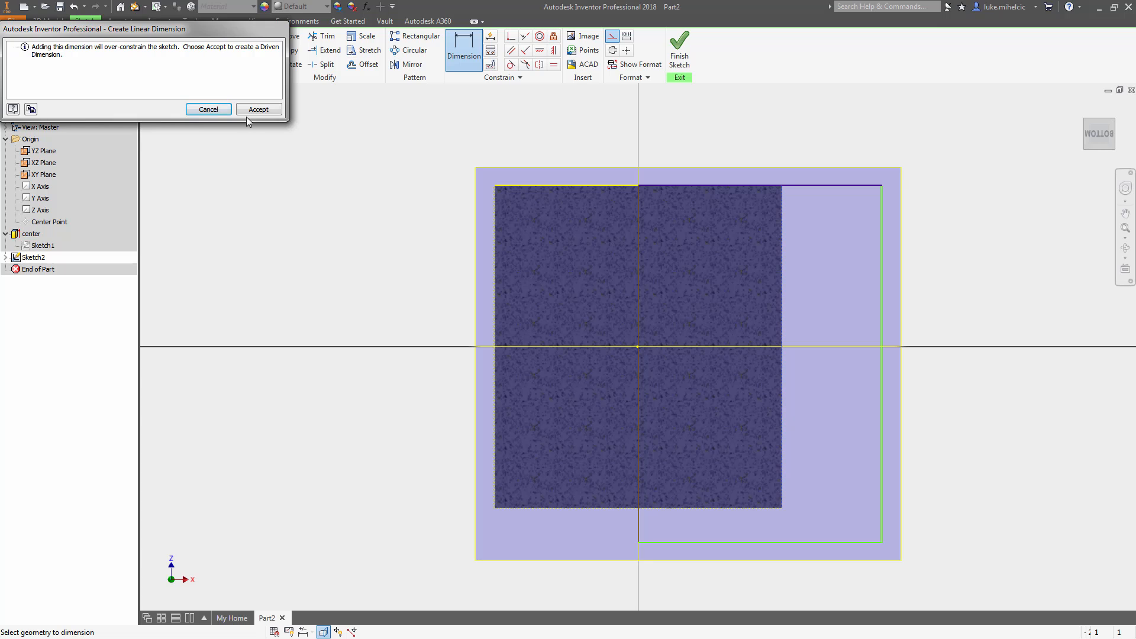
left_click(208, 109)
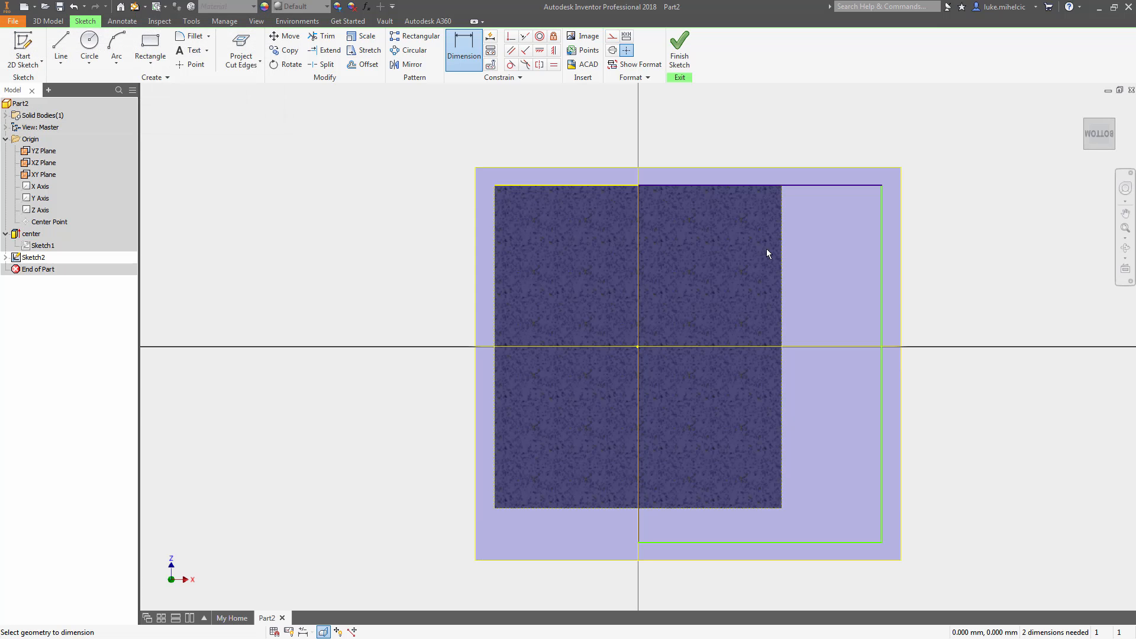
Dimension the gap between the cylinder's projected right edge and the rectangle's outer vertical side to 3 mm.
left_click(782, 273)
left_click(881, 264)
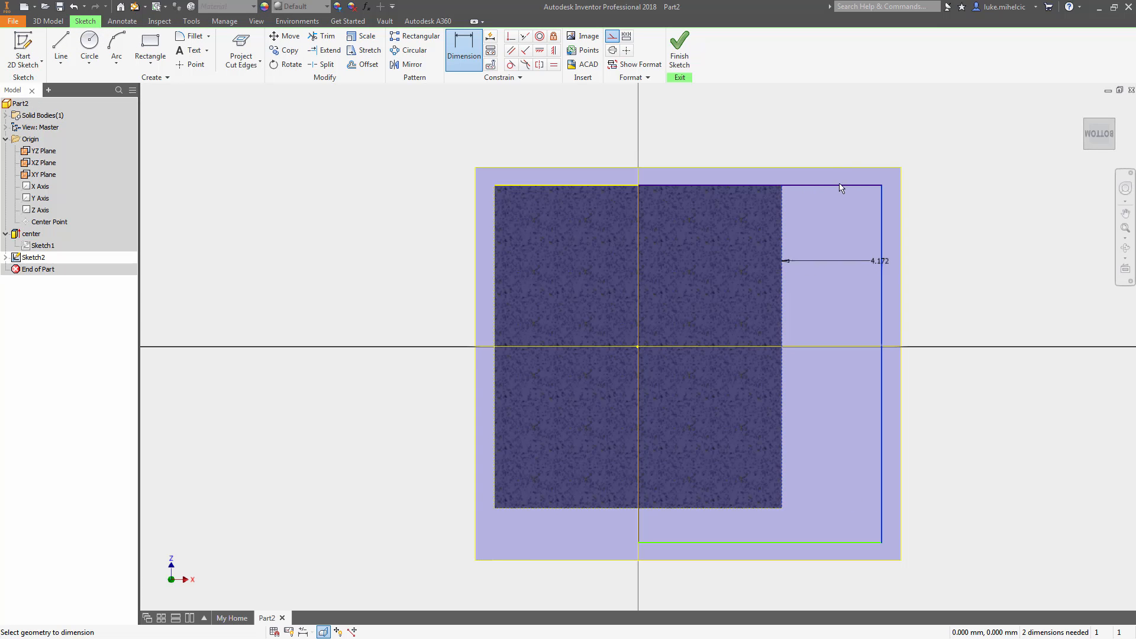
left_click(815, 140)
type("3")
key("Return")
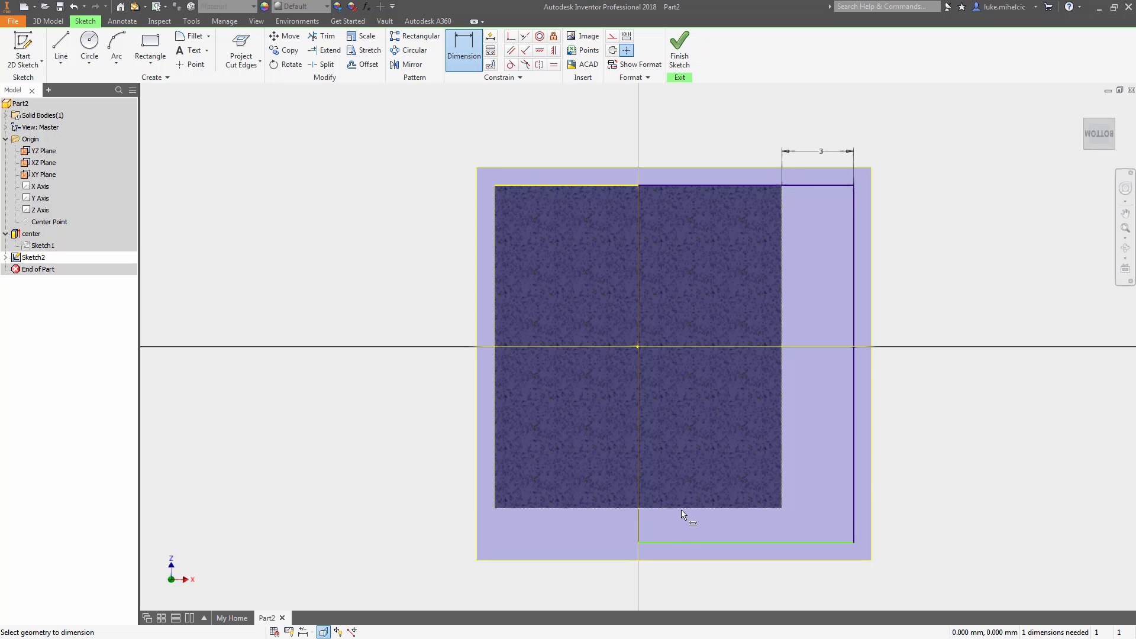
Make the rectangle's lower side coincident with the lower right corner of the projected cylinder outline.
left_click(511, 40)
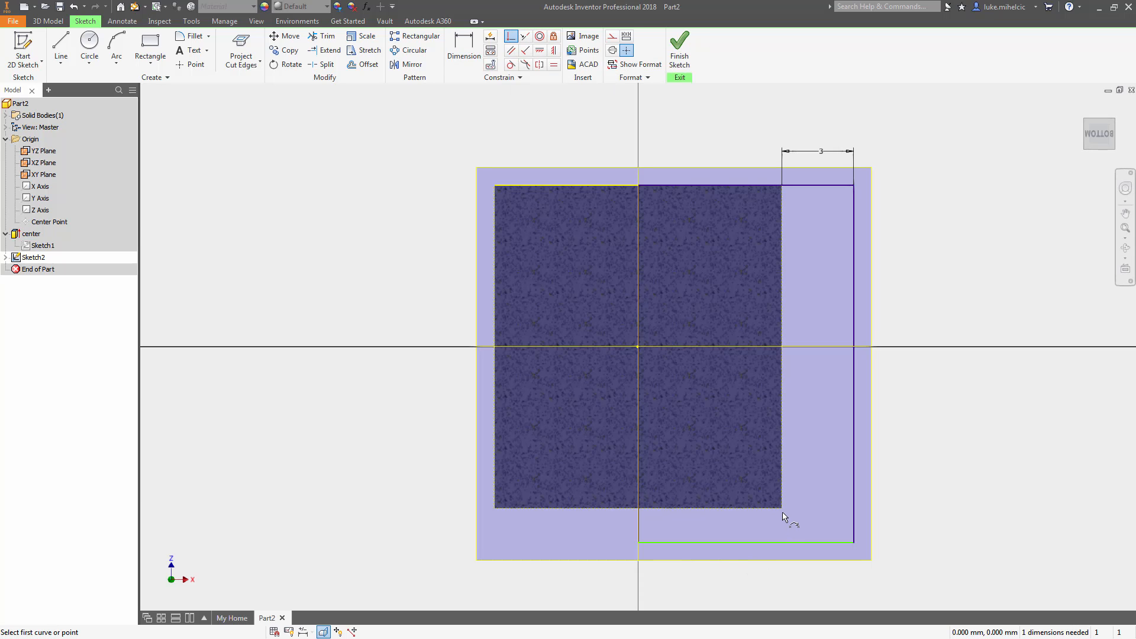
left_click(807, 542)
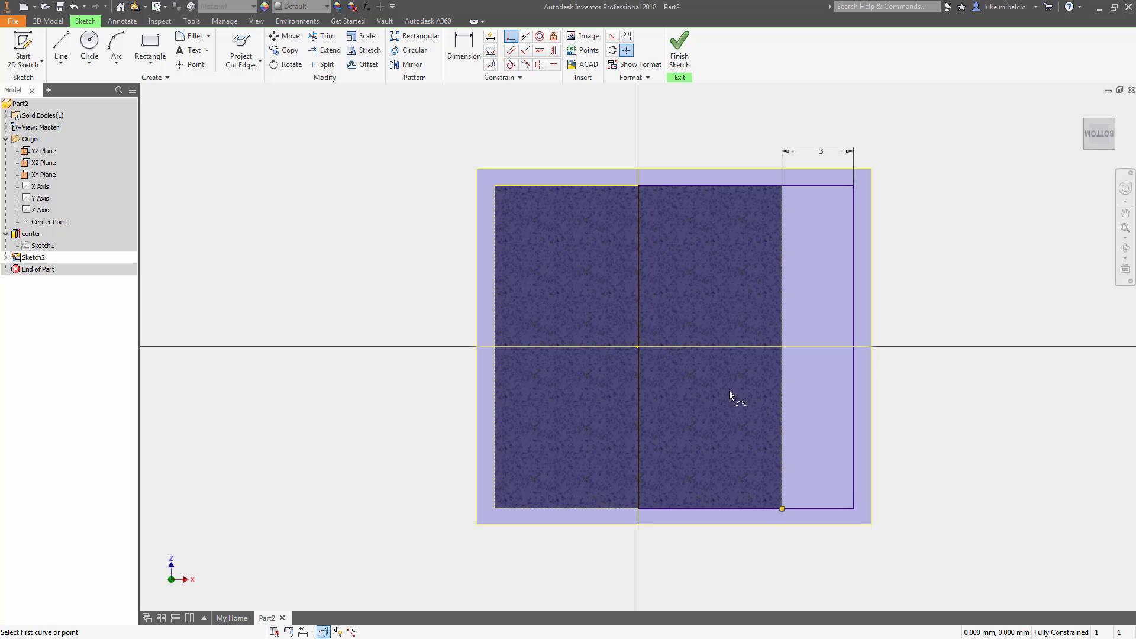
middle_click_drag(939, 287, 939, 288)
left_click_drag(939, 288, 674, 295)
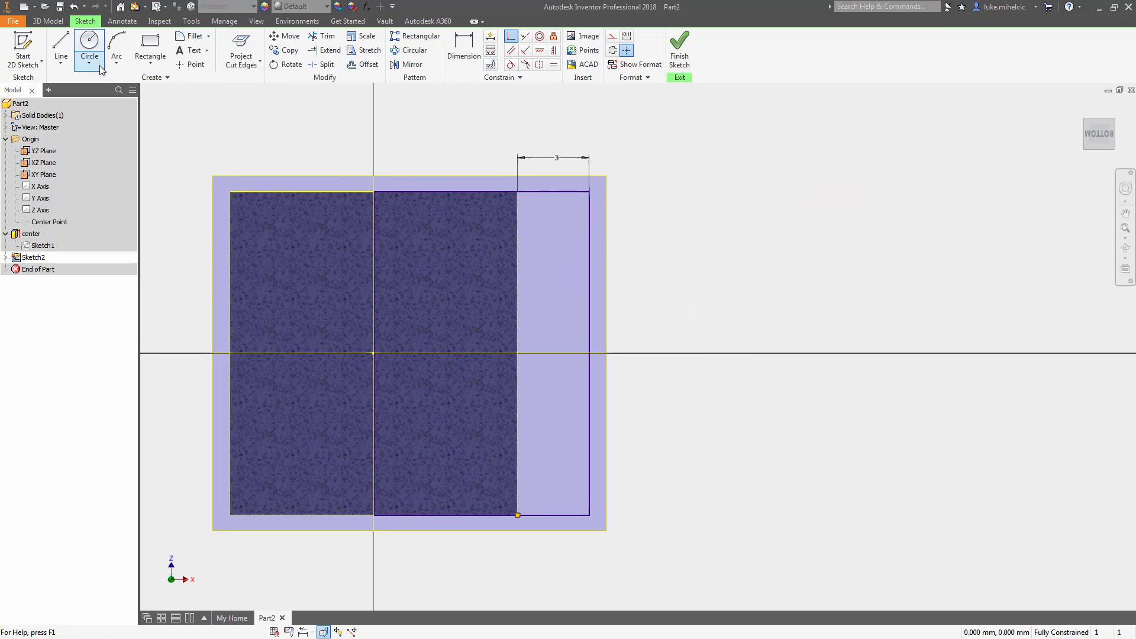
Draw an 18 mm line from the rectangle's upper right corner, sloping down and outward at 128° to the upper edge.
left_click(59, 47)
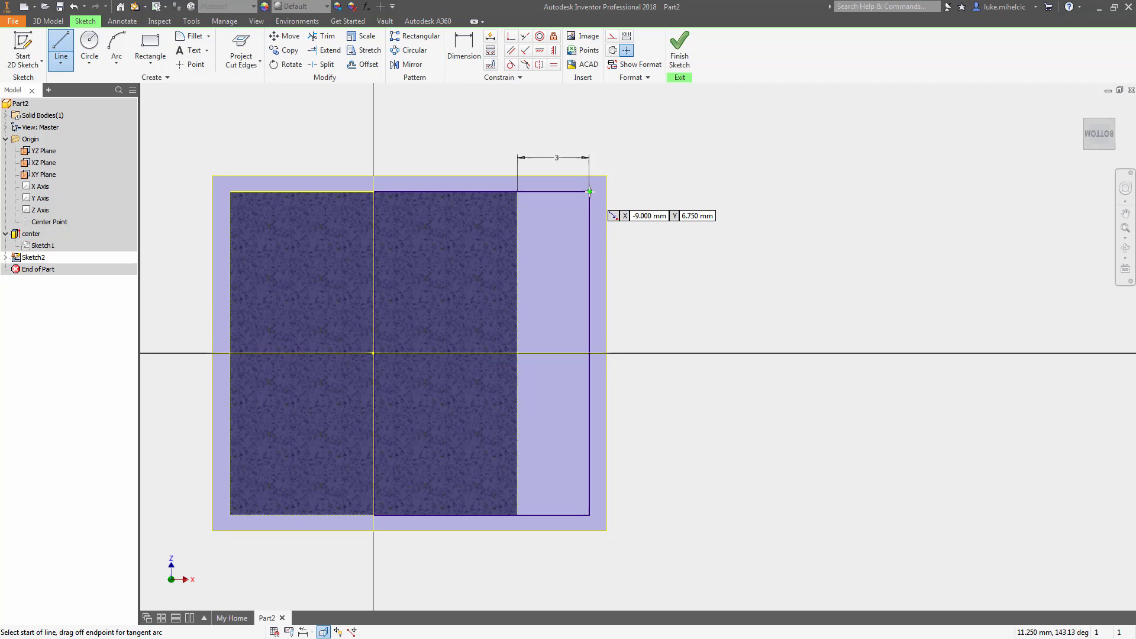
left_click(590, 191)
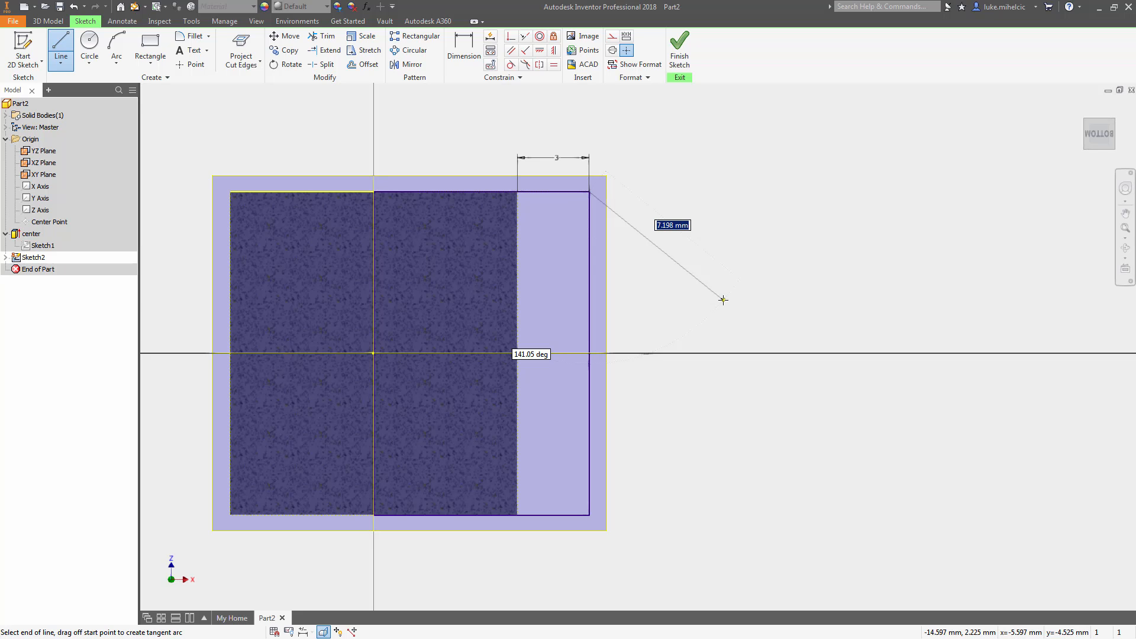
type("18")
key("Tab")
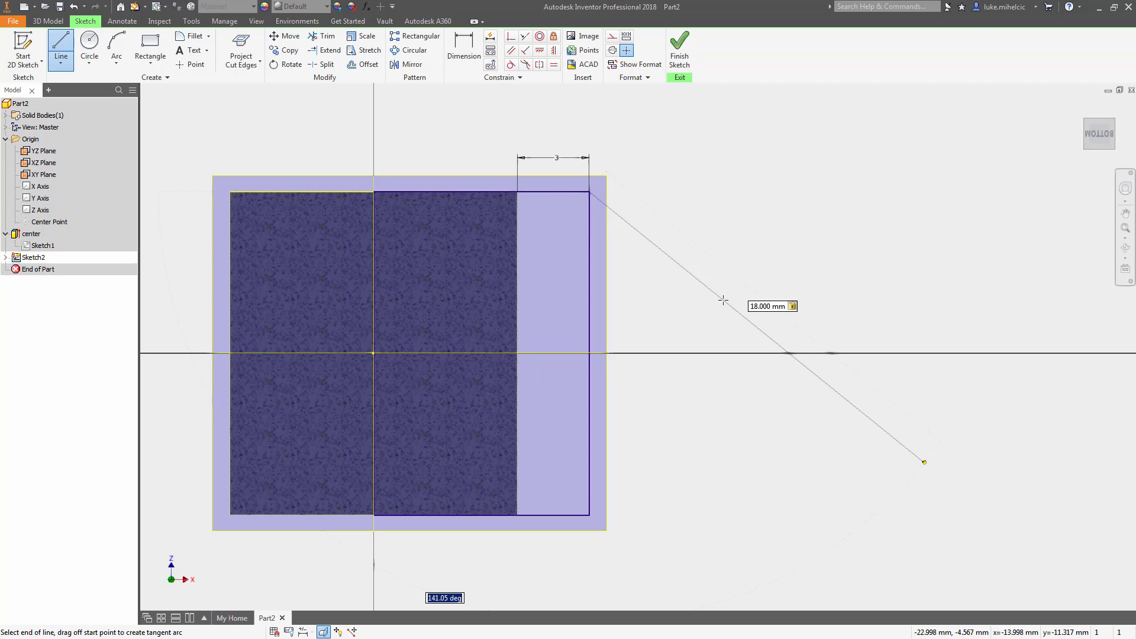
type("128")
key("Return")
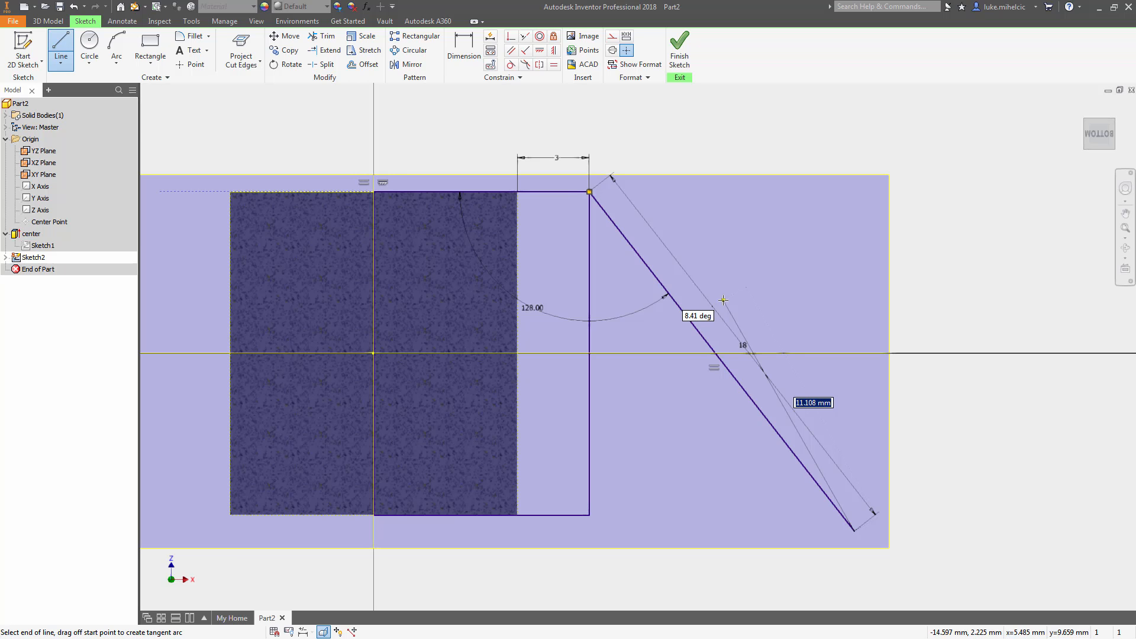
Continue the line with a tangent arc of about 2.7 mm radius and close the profile at the rectangle's lower right corner.
middle_click_drag(774, 401, 768, 315)
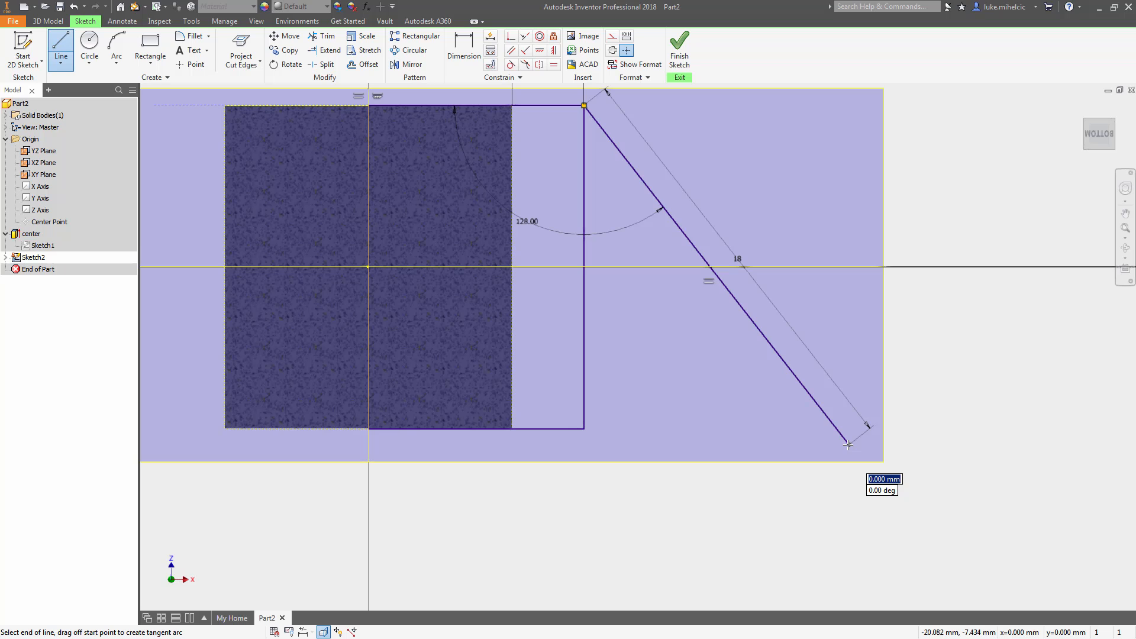
mouse_move(848, 444)
left_mouse_down()
mouse_move(958, 463)
mouse_move(943, 499)
mouse_move(846, 451)
mouse_move(923, 367)
mouse_move(854, 439)
mouse_move(781, 414)
mouse_move(852, 443)
mouse_move(841, 375)
mouse_move(829, 430)
mouse_move(855, 456)
left_mouse_up()
left_click_drag(854, 522, 751, 532)
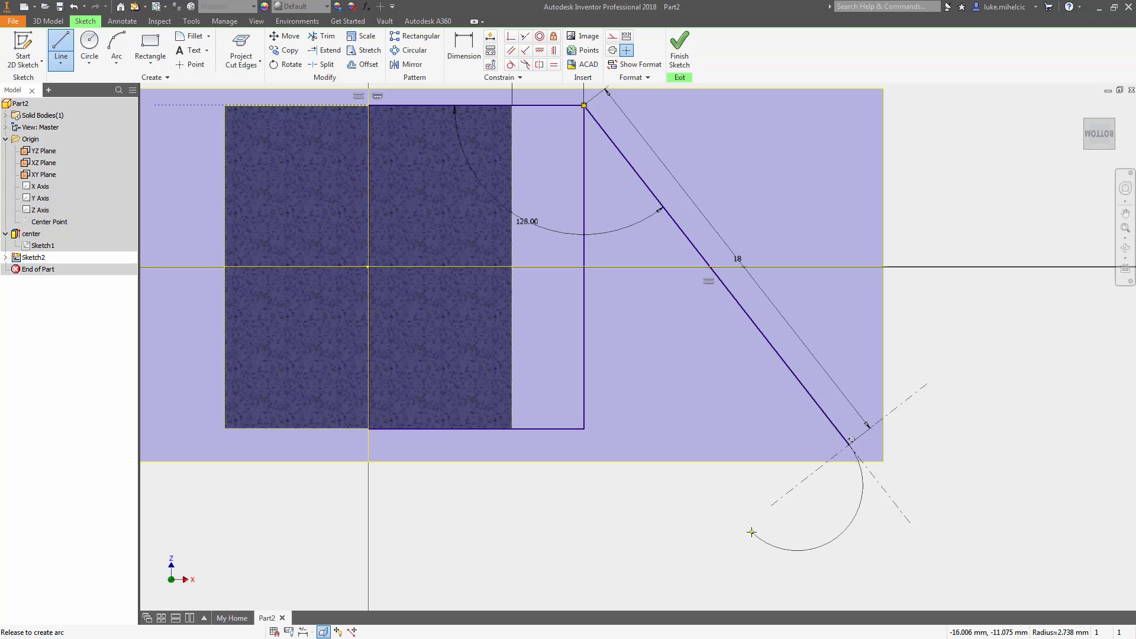
left_click_drag(751, 531, 751, 532)
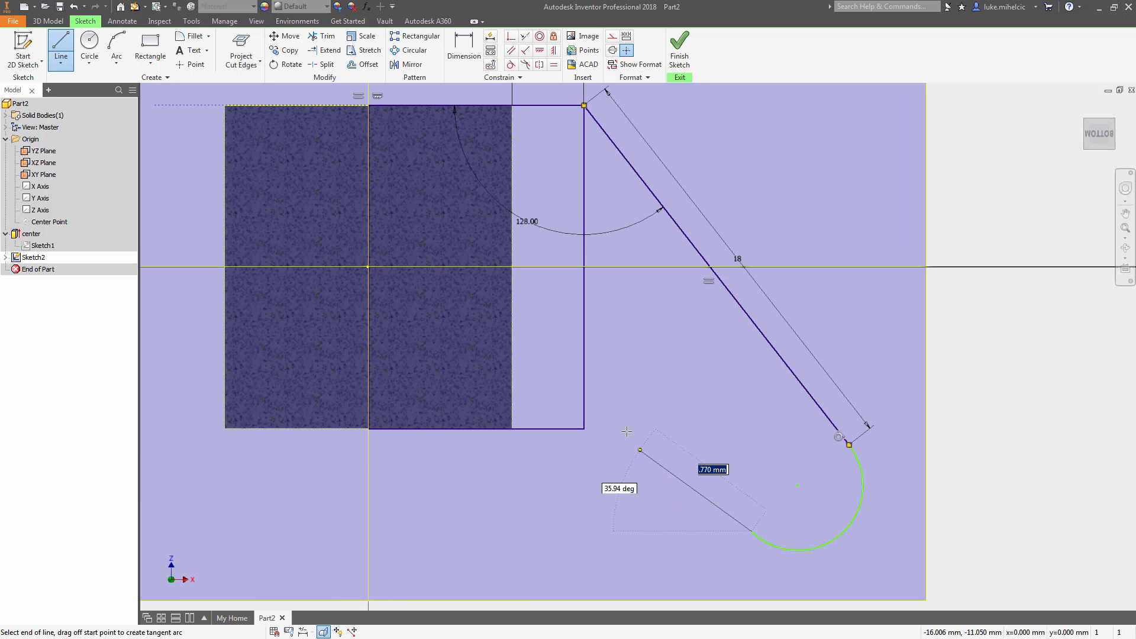
left_click(584, 429)
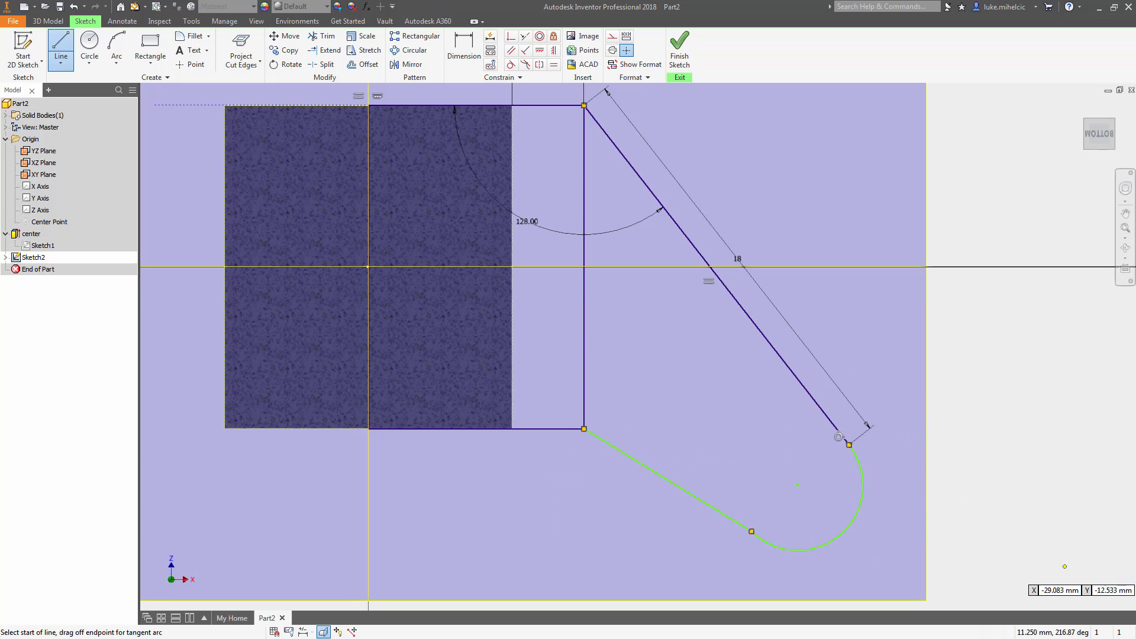
key("Escape")
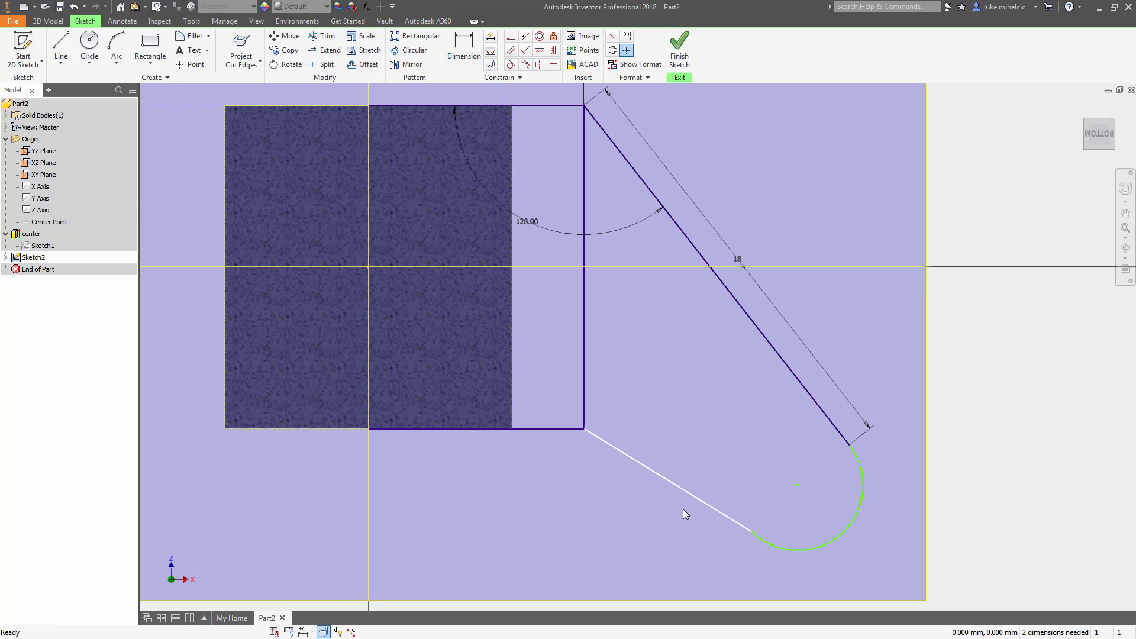
Make the arc tangent to the closing line that runs to the rectangle's lower right corner.
left_click(511, 66)
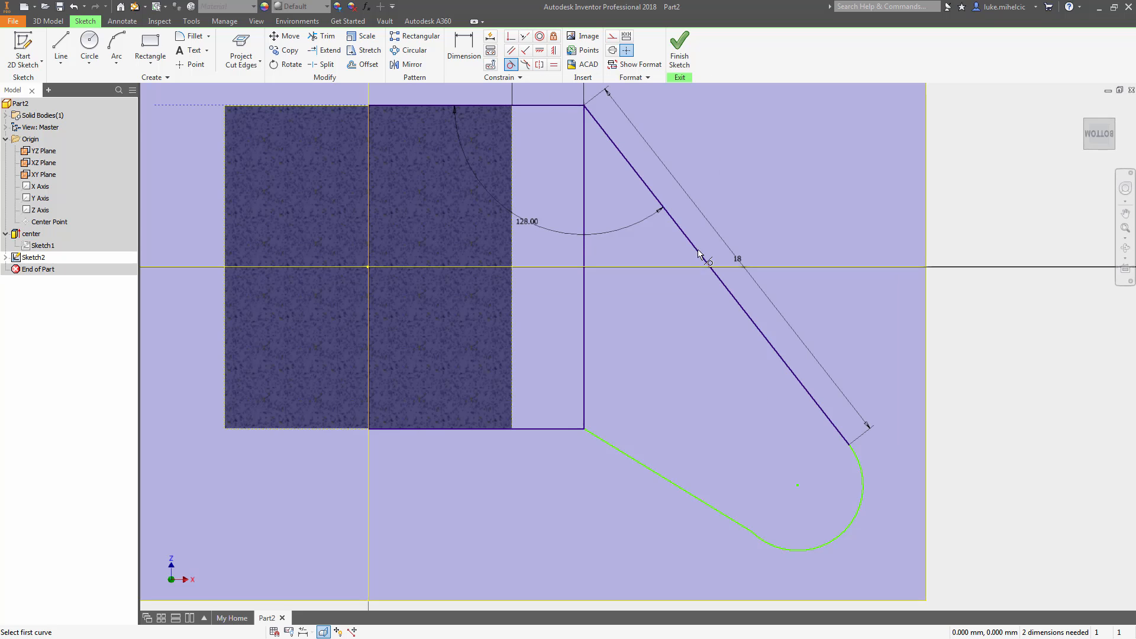
left_click(749, 545)
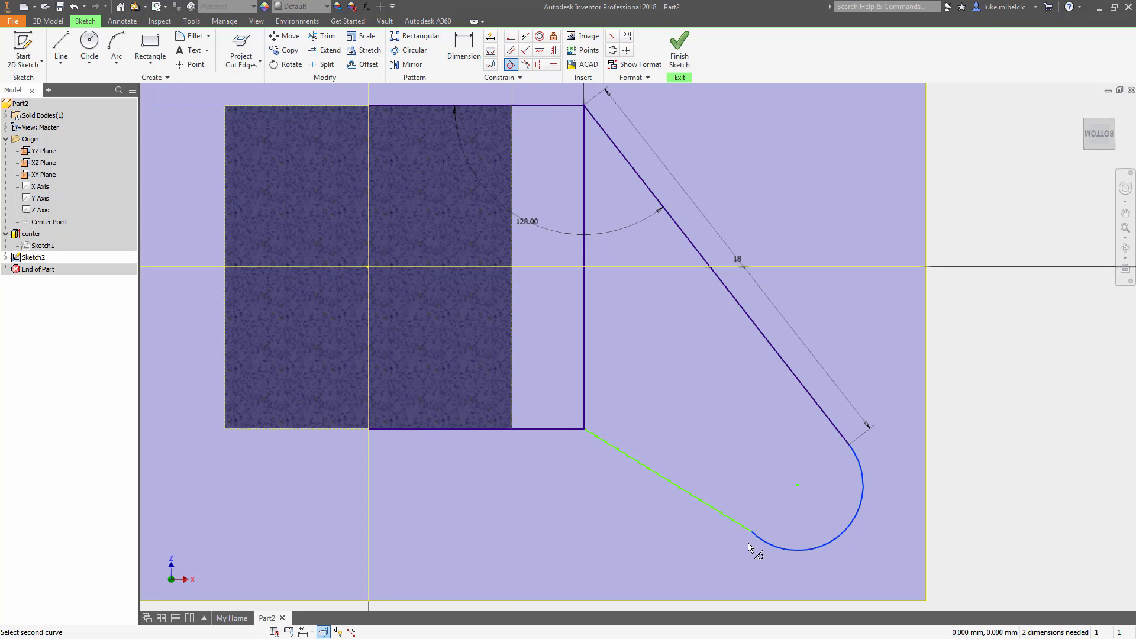
left_click(727, 518)
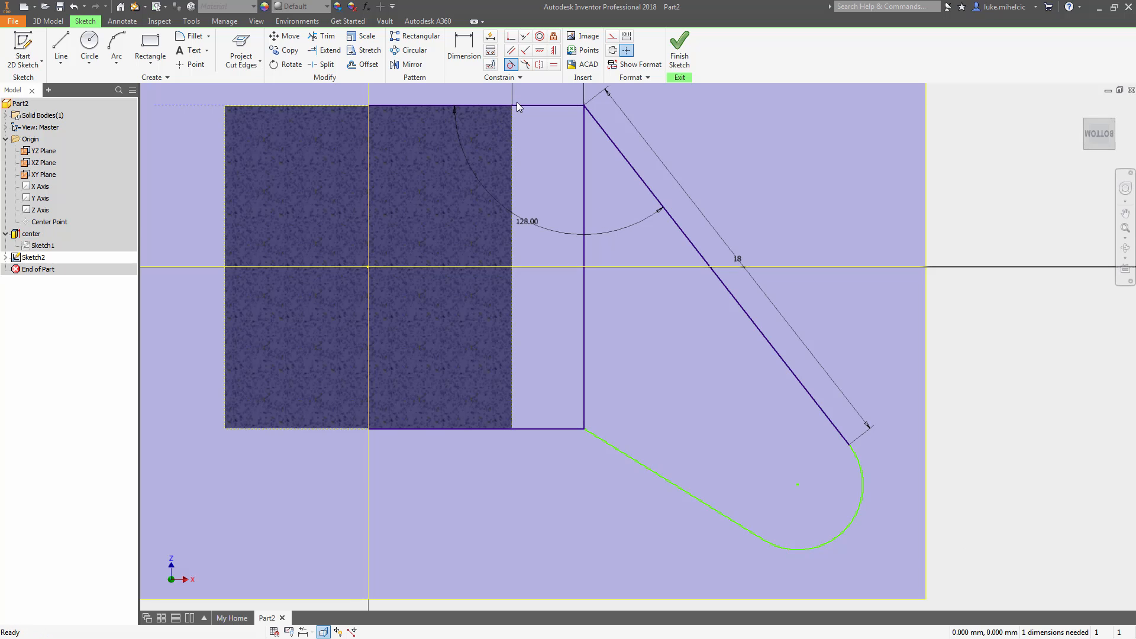
Dimension the radius of the arm's rounded end to 3.5 mm.
key("d")
left_click(862, 505)
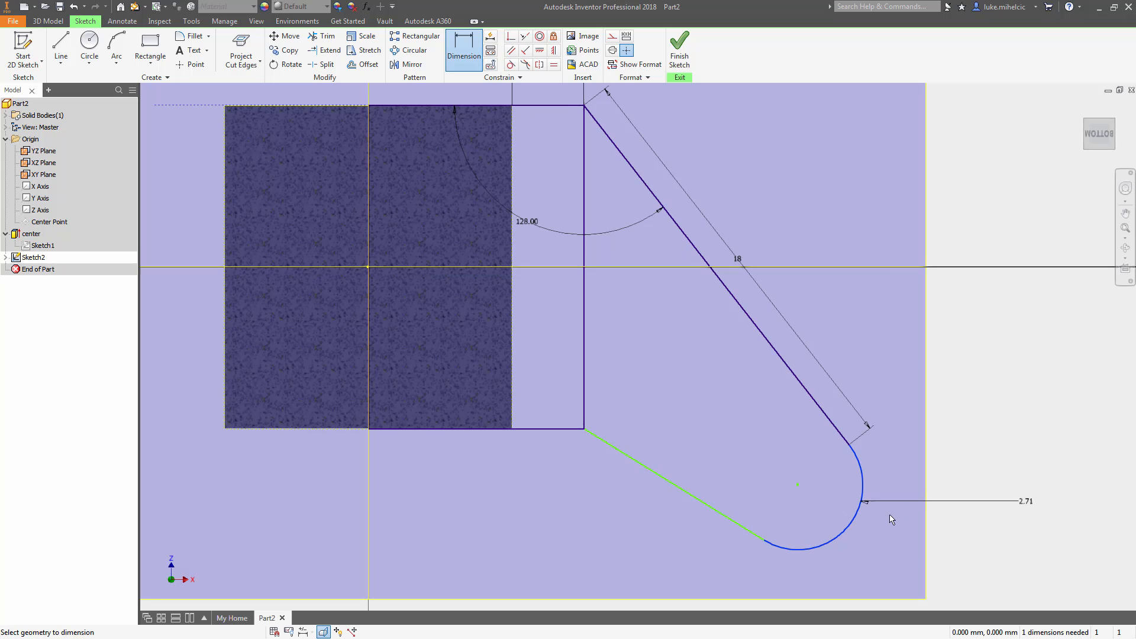
left_click(938, 516)
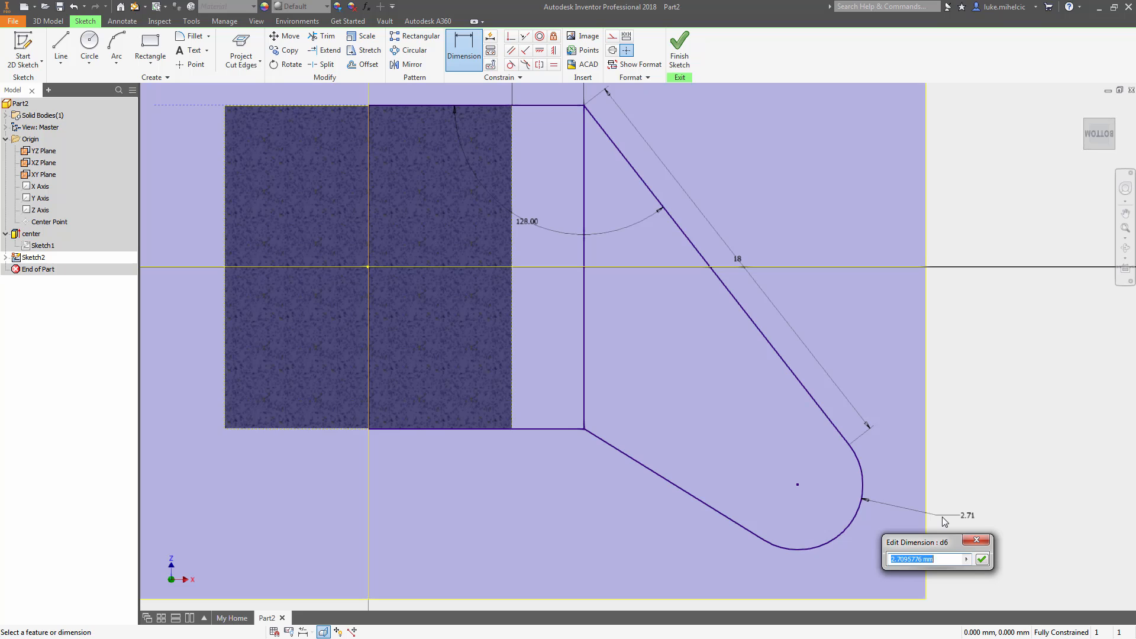
type("2.5")
key("Return")
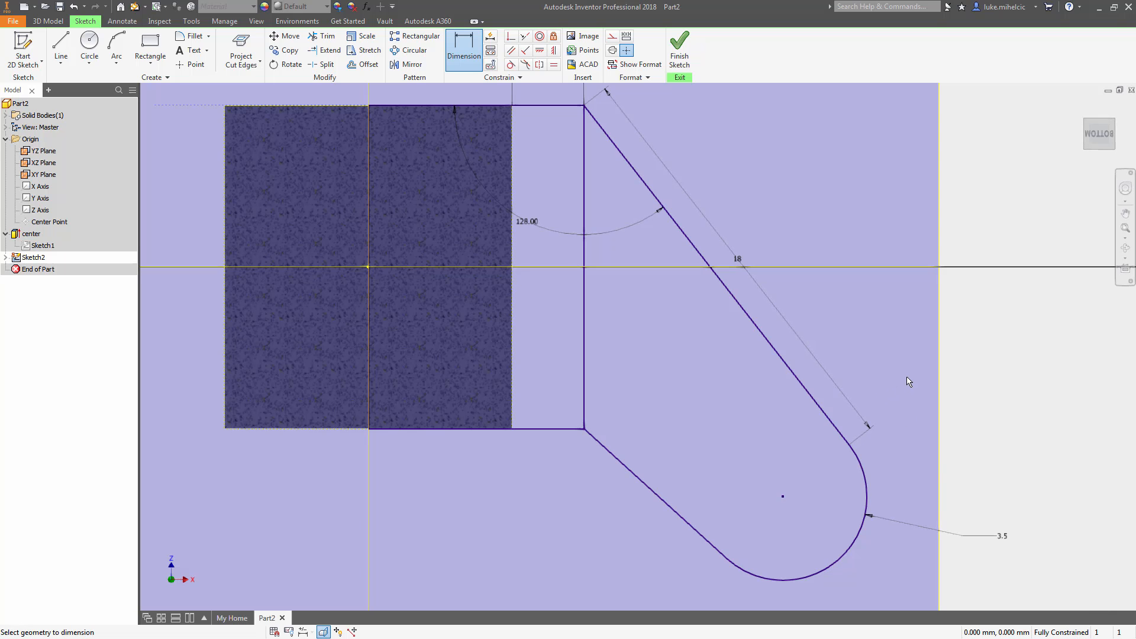
Extrude the rectangle and arm profiles together by 3 mm, symmetrically about the sketch plane.
key("F6")
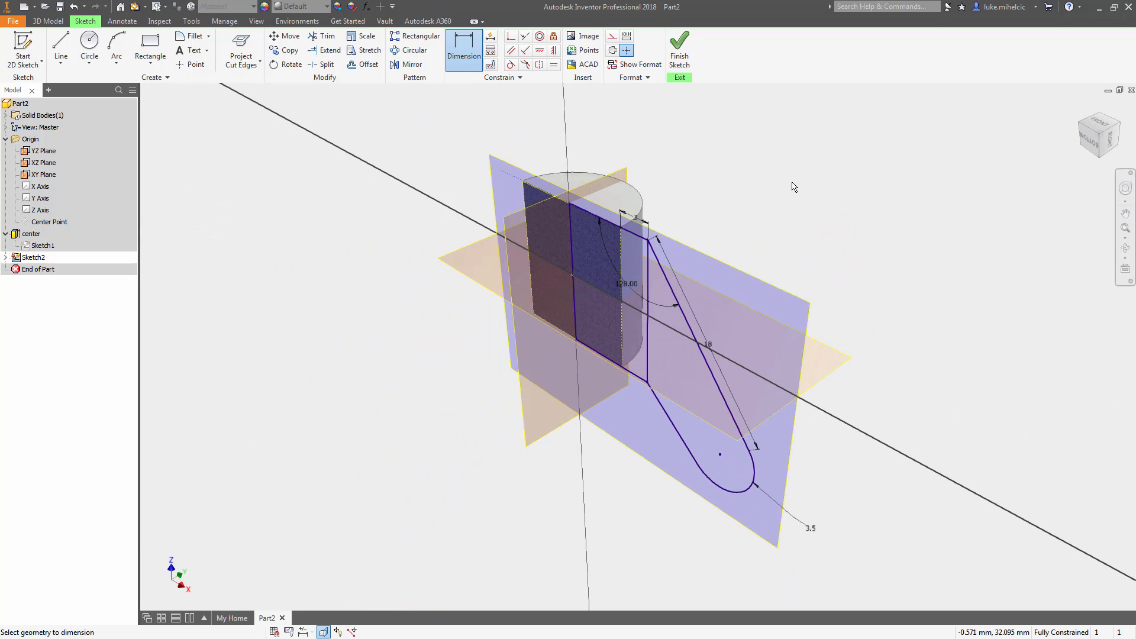
key("e")
left_click(639, 270)
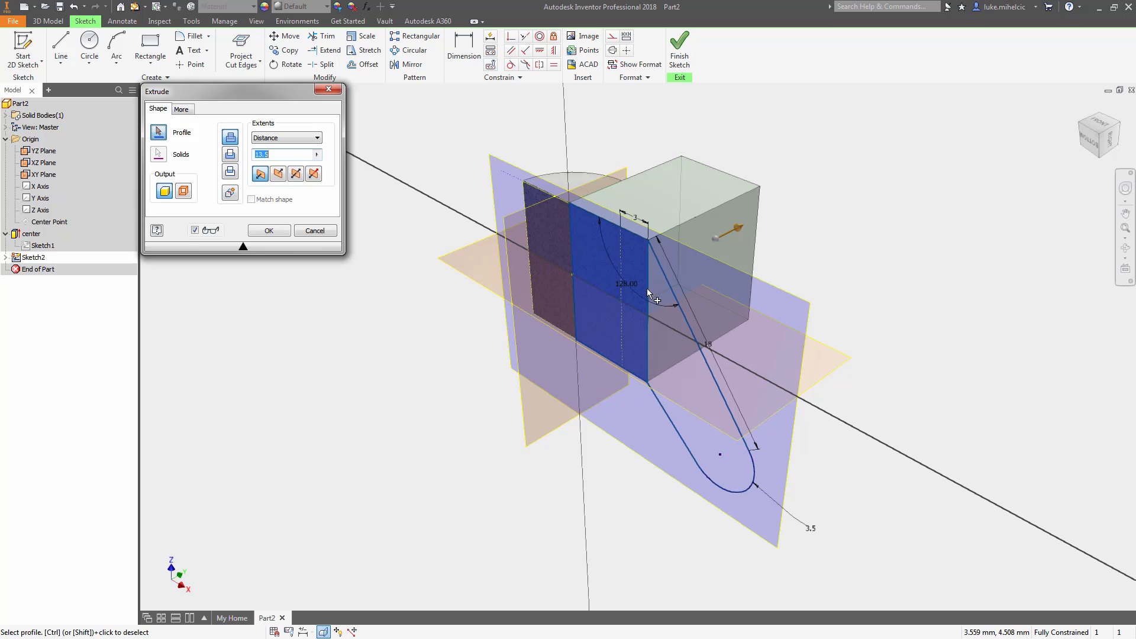
left_click(661, 326)
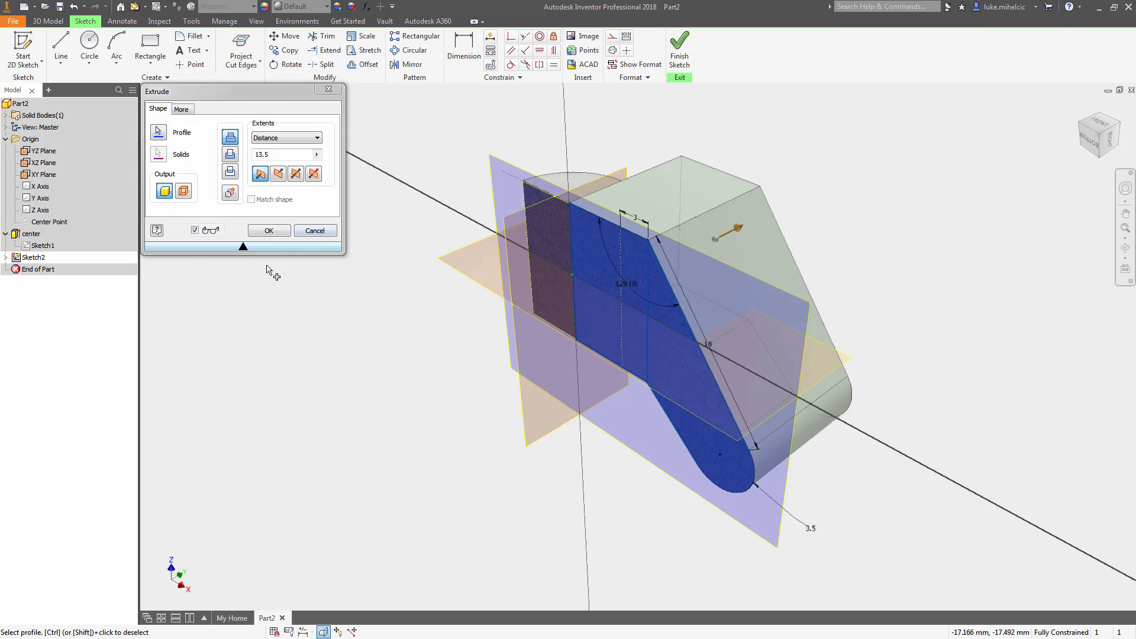
left_click(292, 175)
double_click(275, 154)
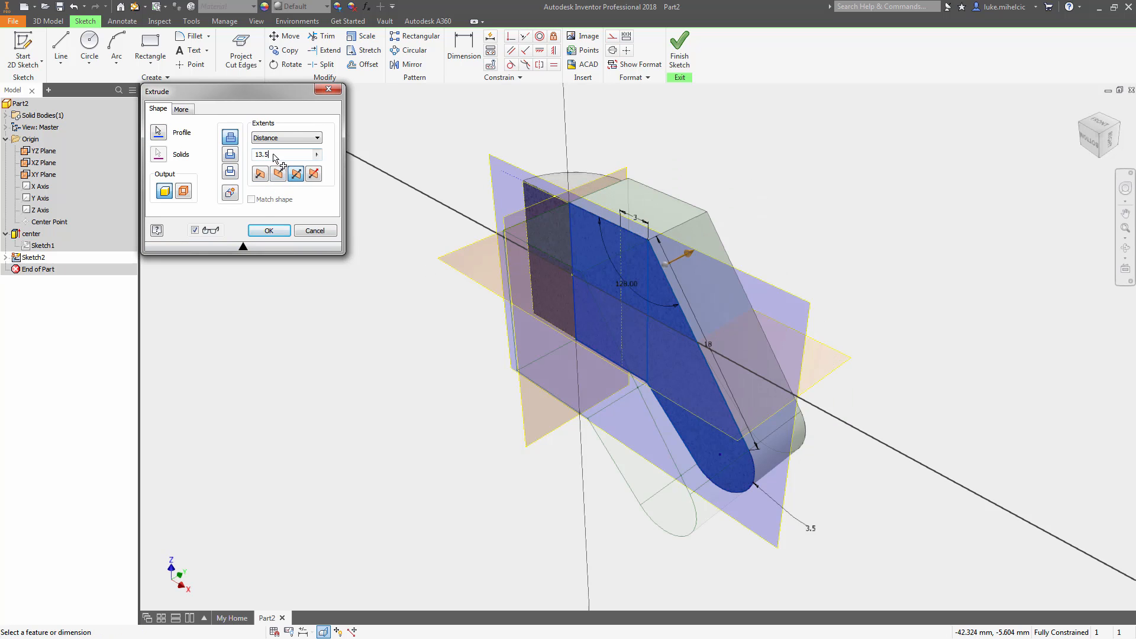
type("3")
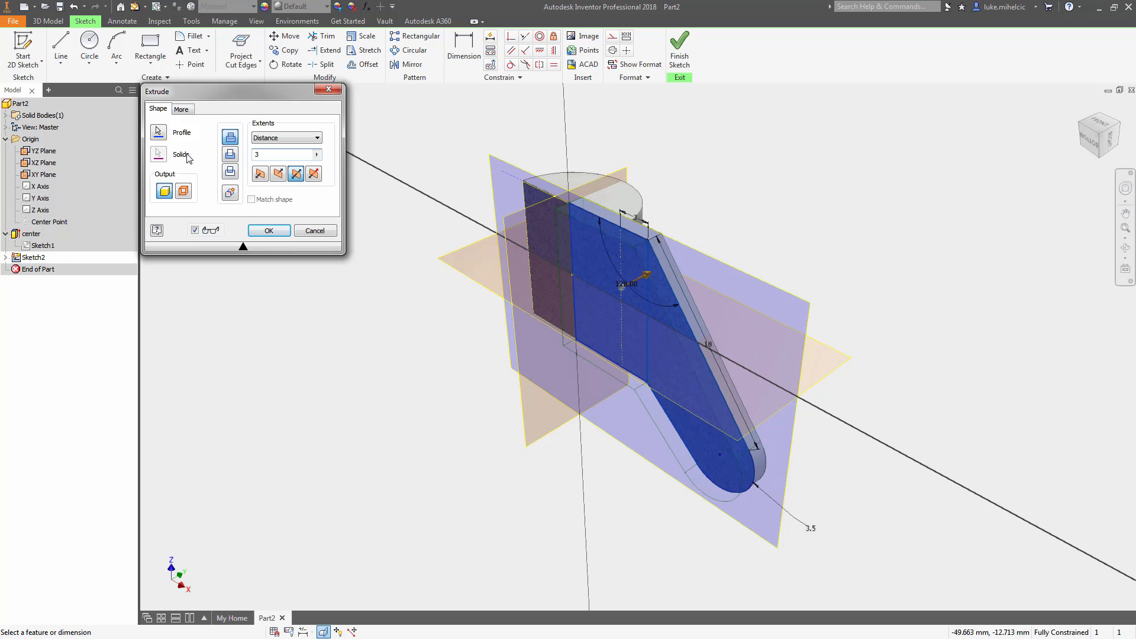
key("Return")
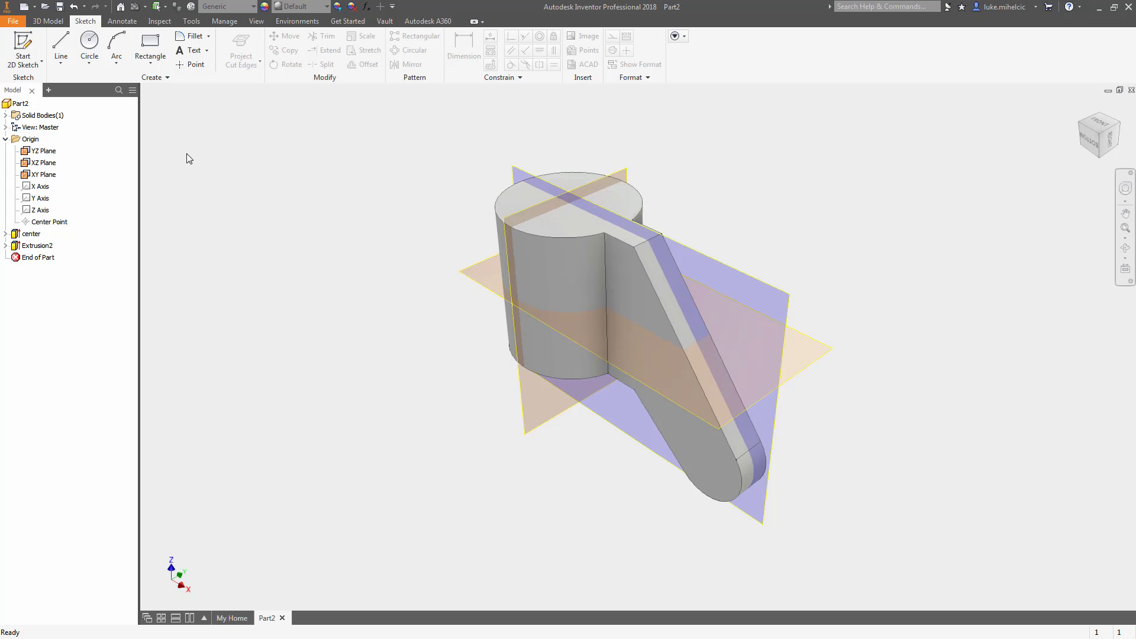
Save the part in the Inventor 101 folder under the file name 3.
left_click(59, 7)
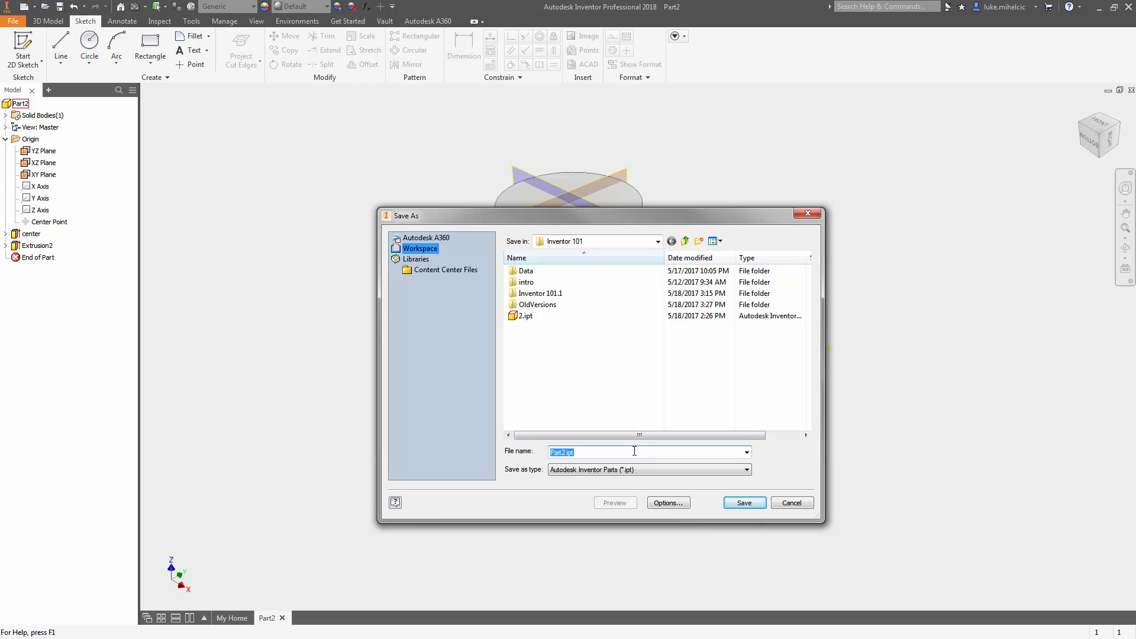
type("3")
key("Return")
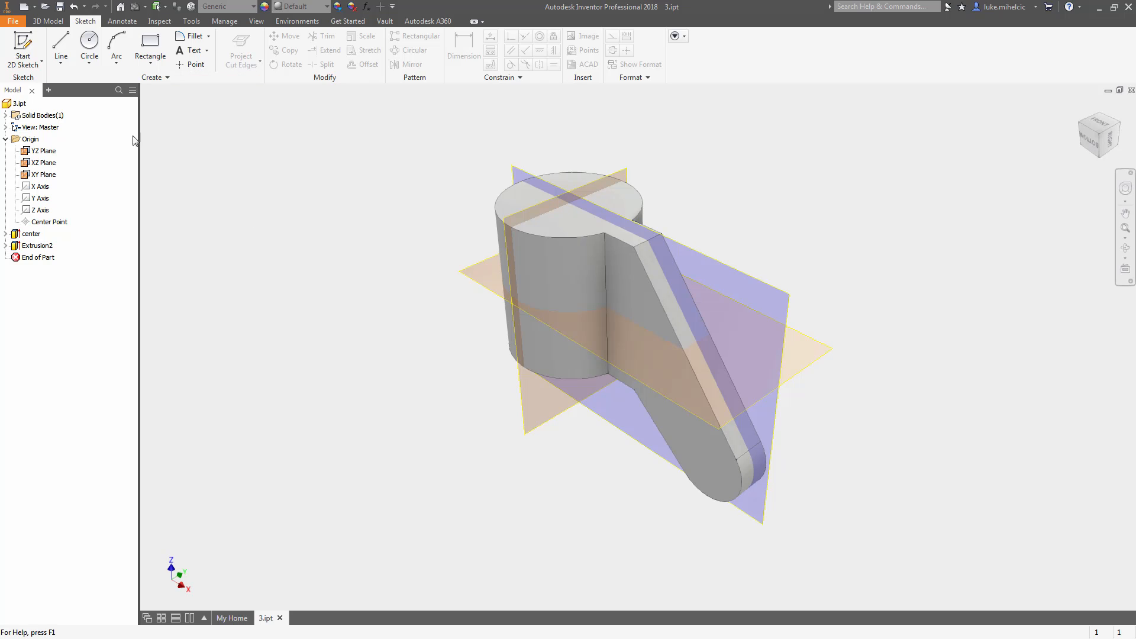
Start a new 2D sketch on the XZ plane and slice the model graphics at that plane.
key("s")
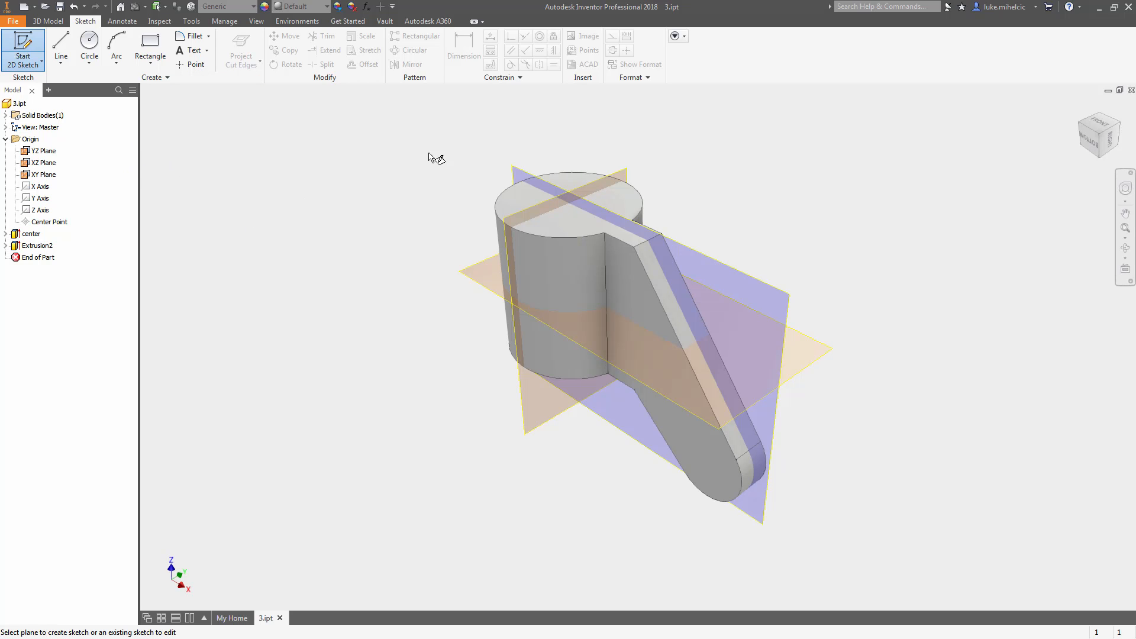
left_click(517, 168)
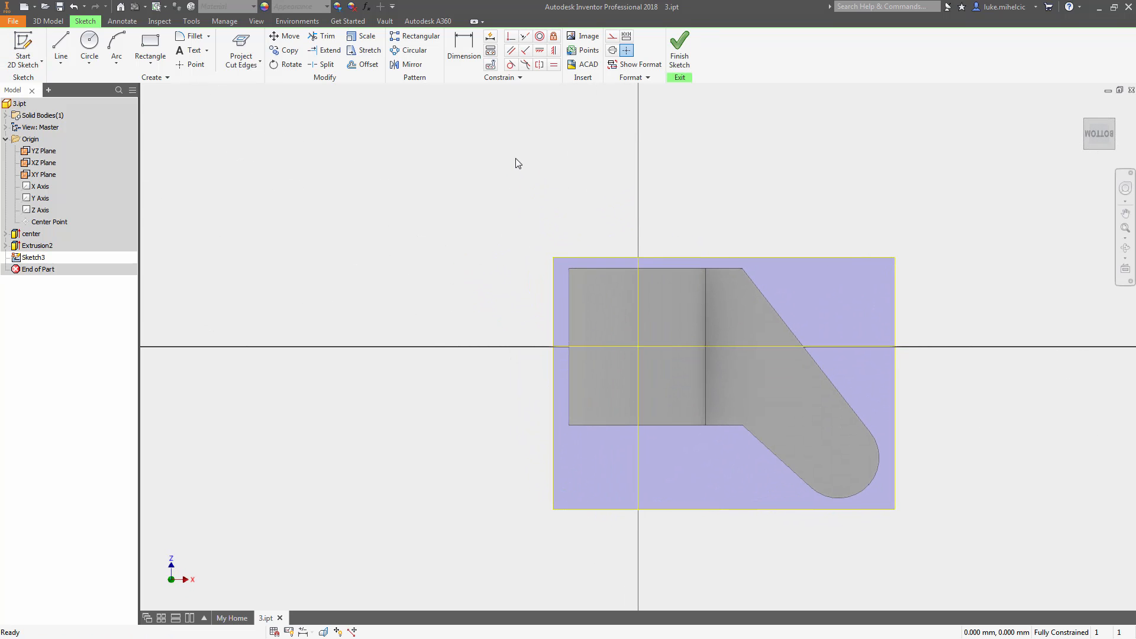
key("F7")
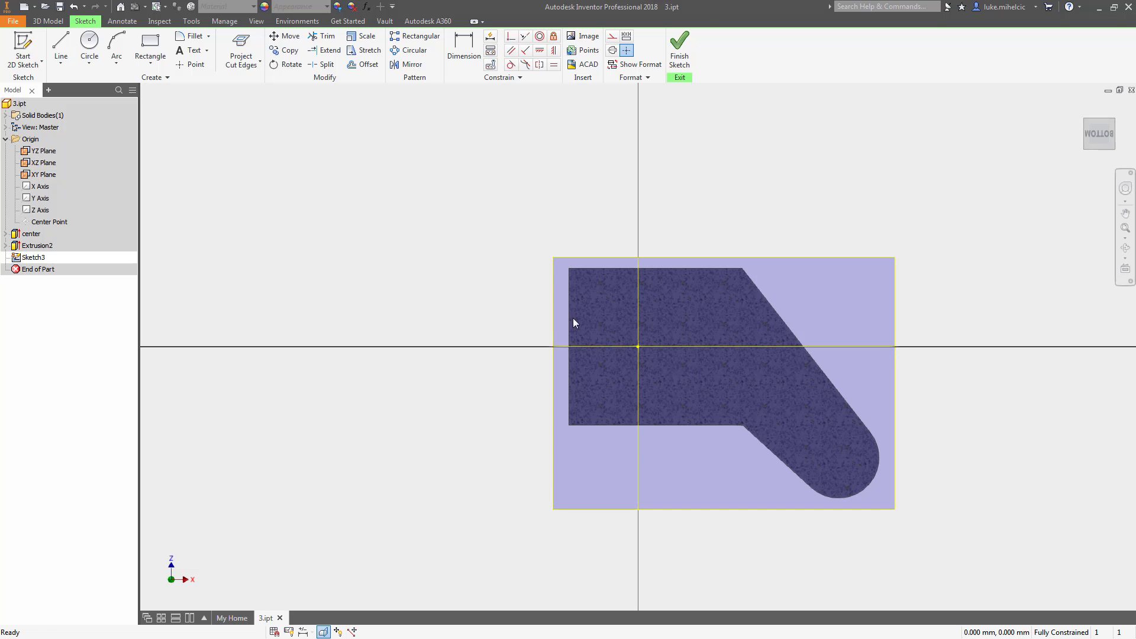
Project the cylinder's outer vertical edge opposite the arm into the sketch and convert it to construction geometry.
left_click(259, 64)
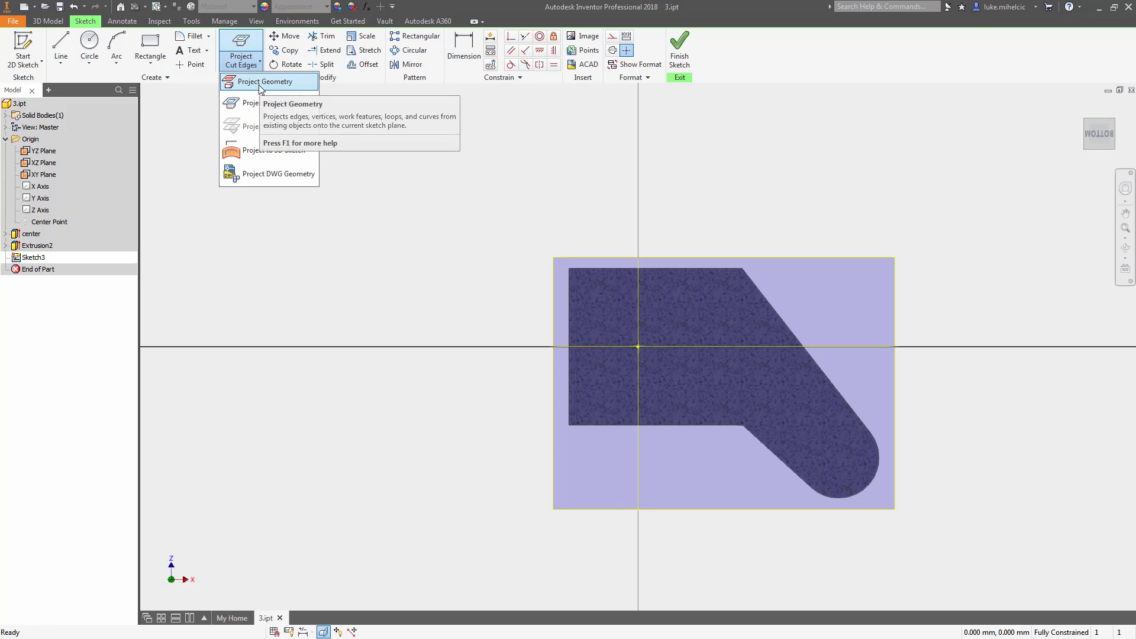
left_click(262, 87)
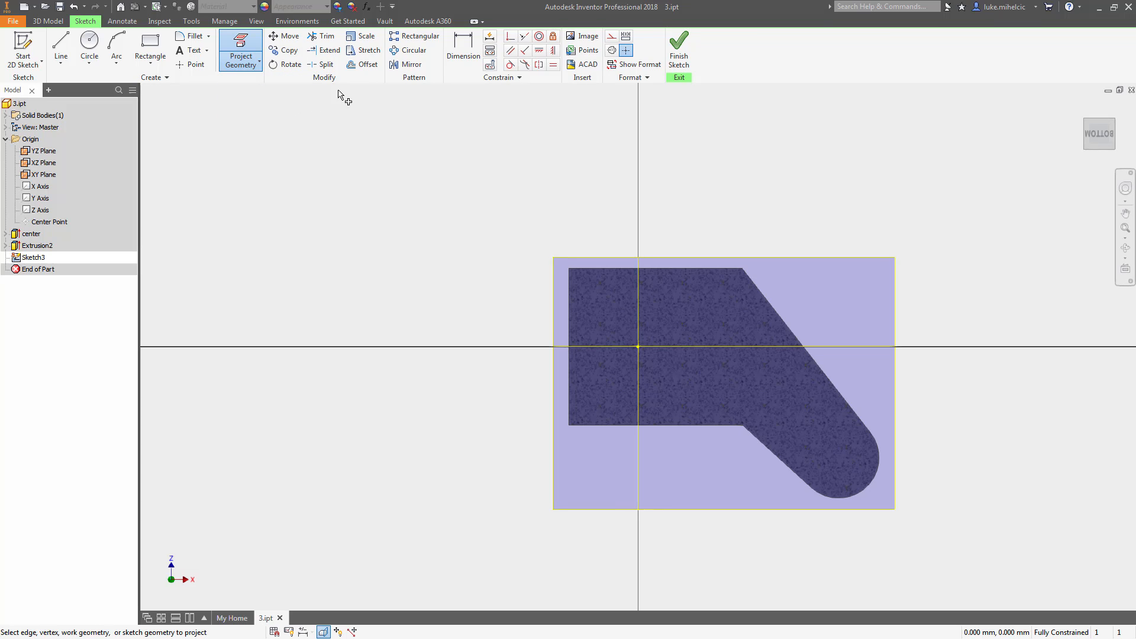
left_click(570, 321)
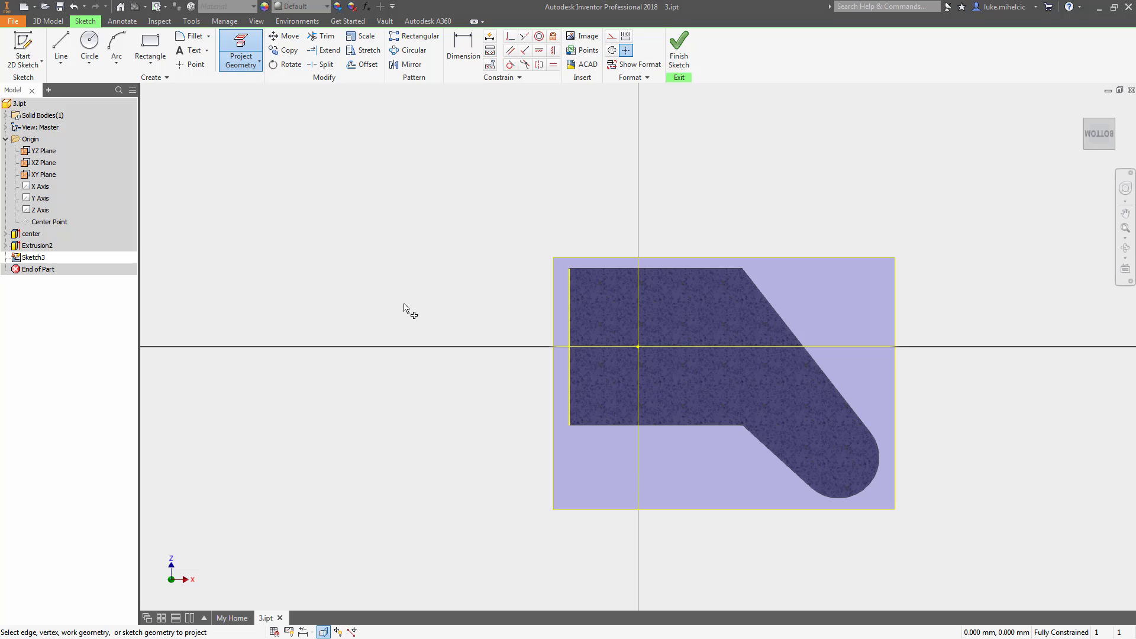
key("Escape")
left_click_drag(489, 210, 634, 451)
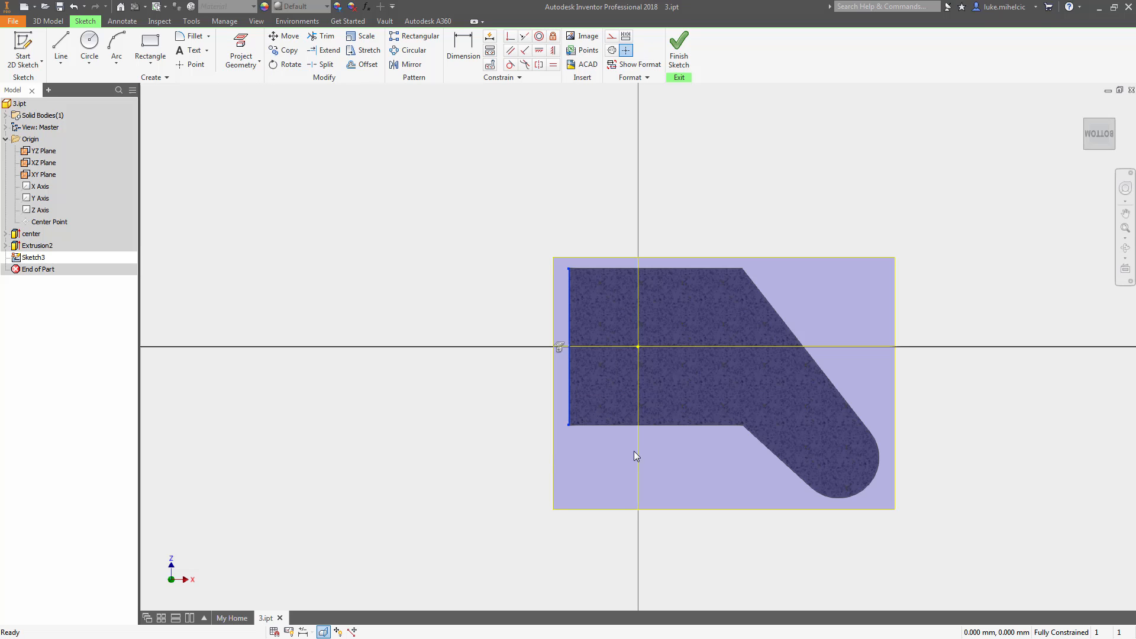
left_click(613, 39)
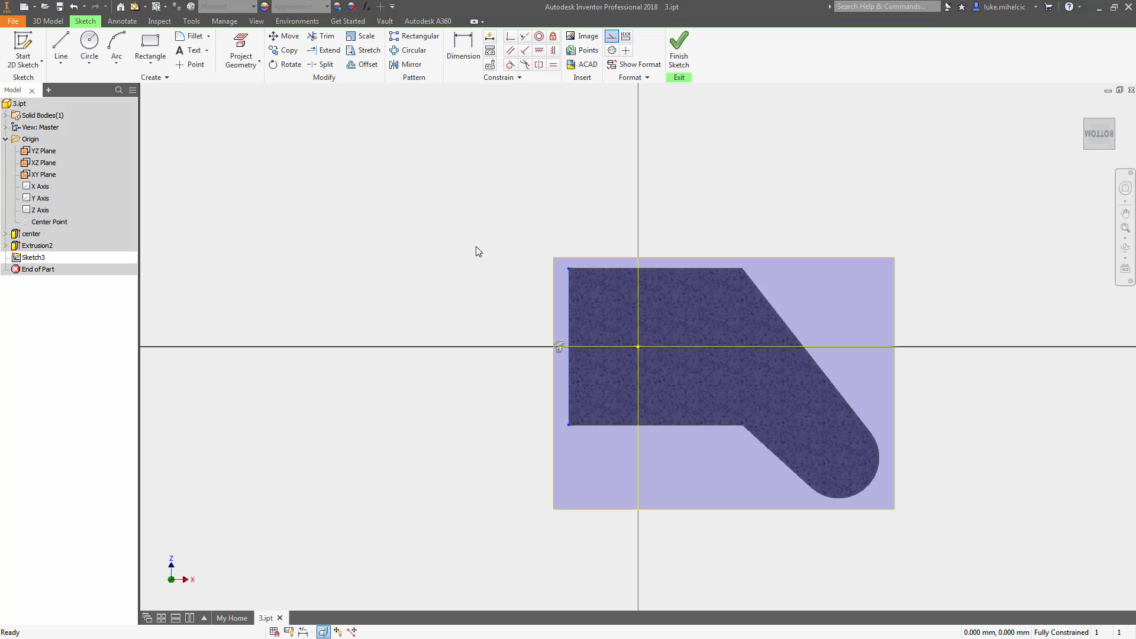
key("Escape")
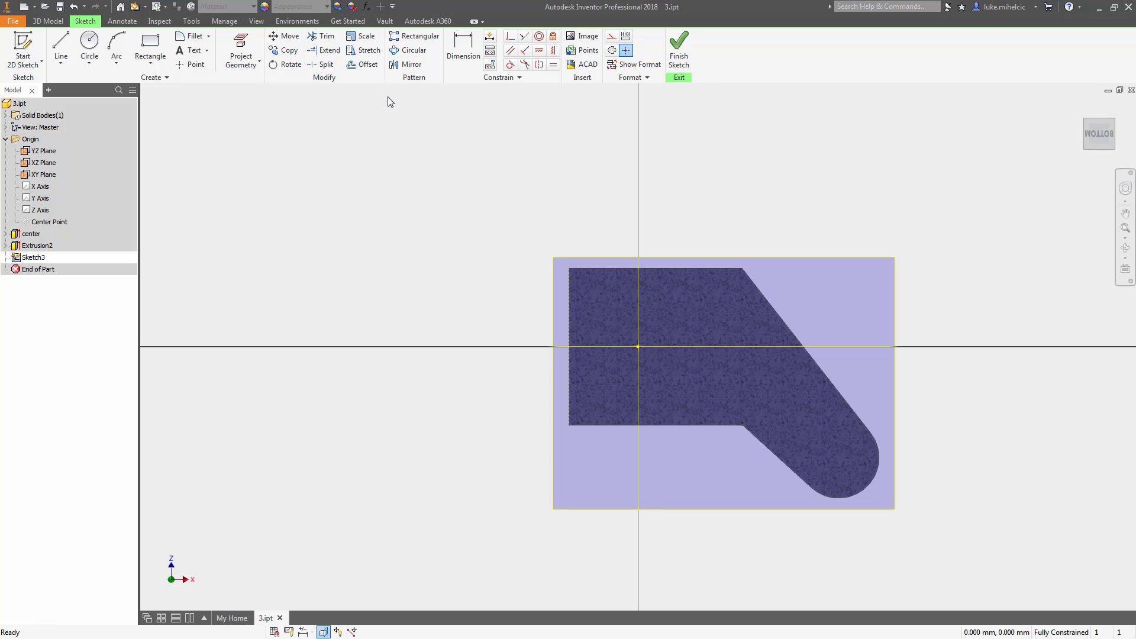
Sketch a circle about 9 mm in diameter centred on the midpoint of the projected vertical edge.
left_click(89, 46)
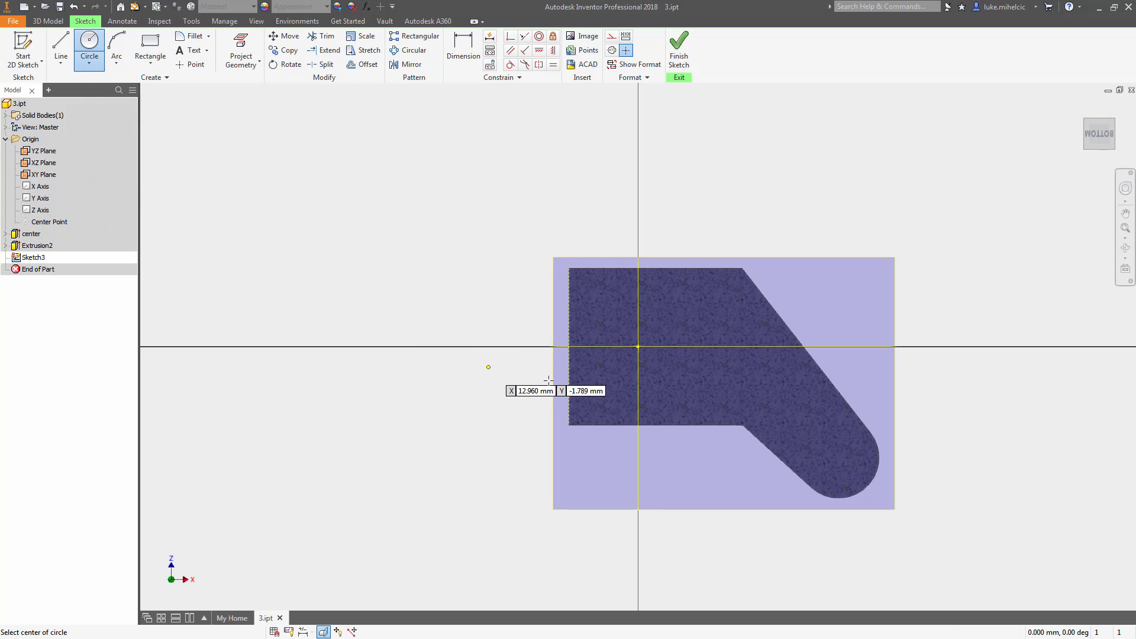
left_click(569, 347)
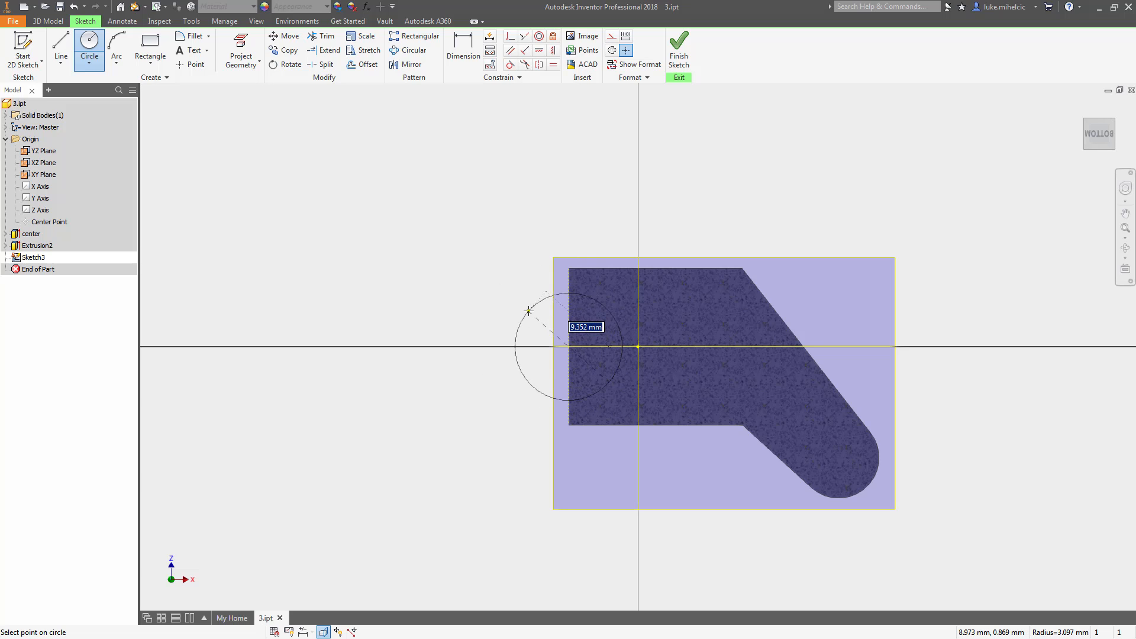
left_click(529, 310)
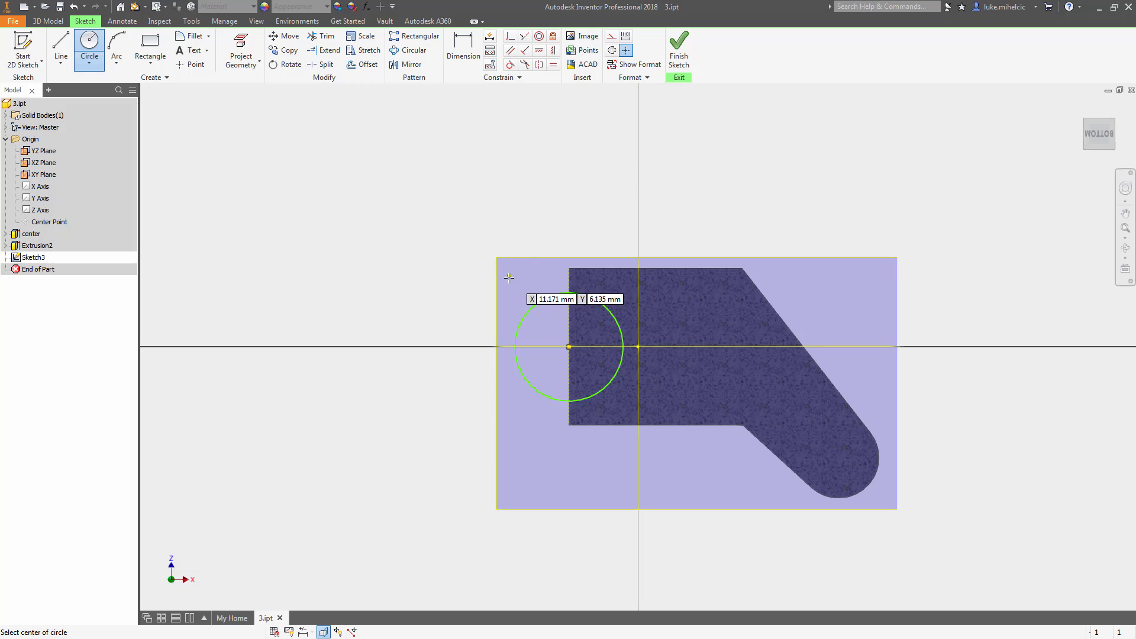
Dimension the circle's diameter and set it to 6.5 mm.
left_click(462, 58)
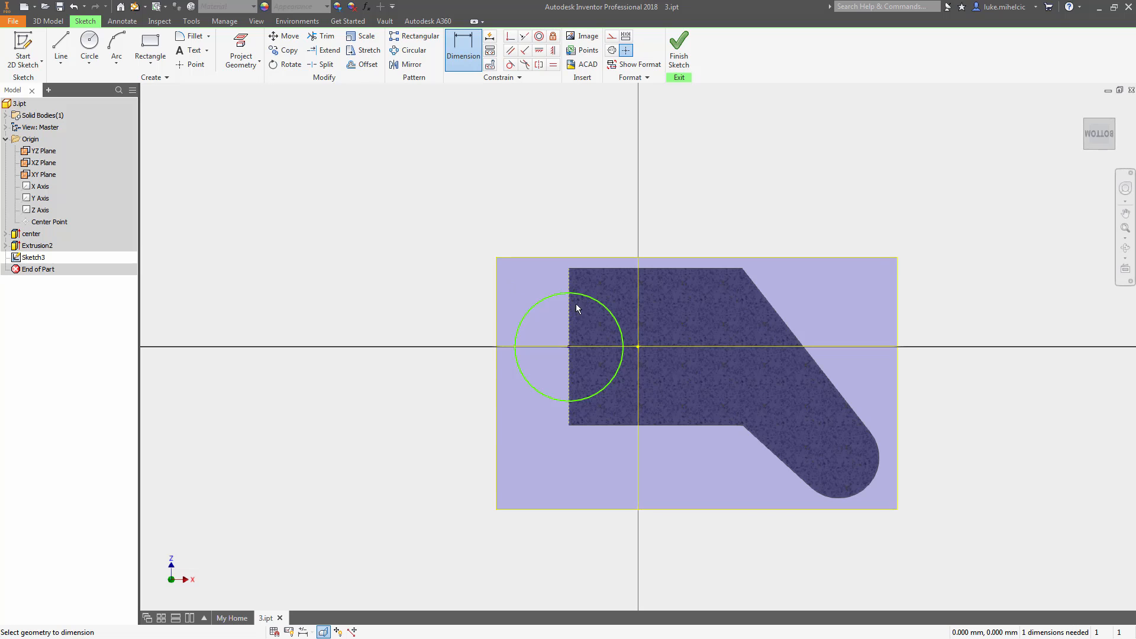
left_click(562, 295)
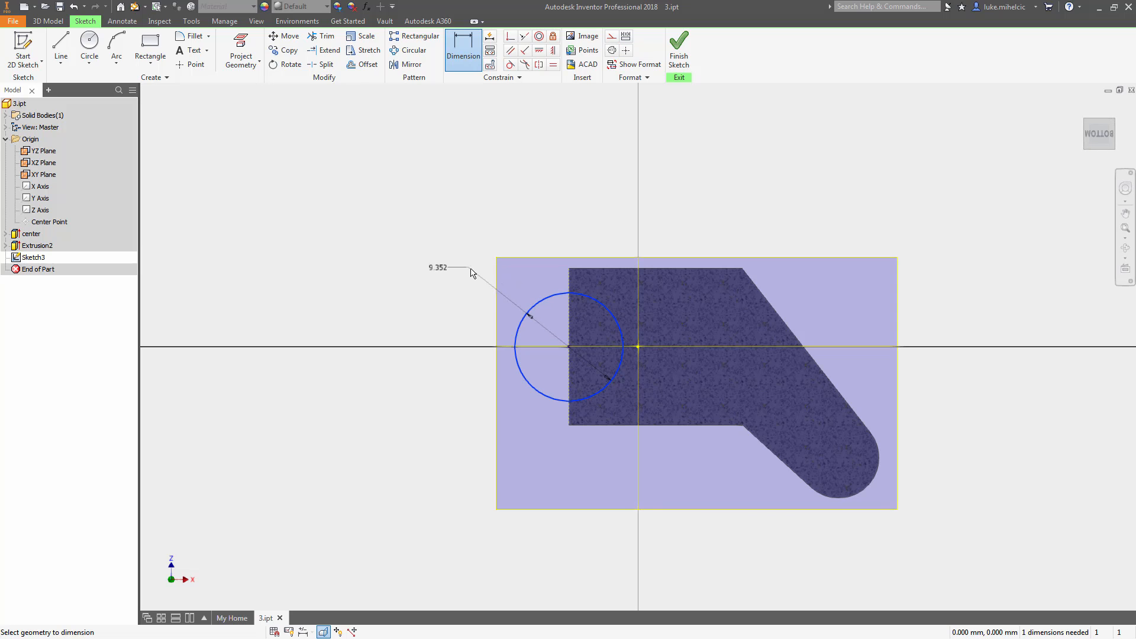
left_click(471, 269)
type("6.")
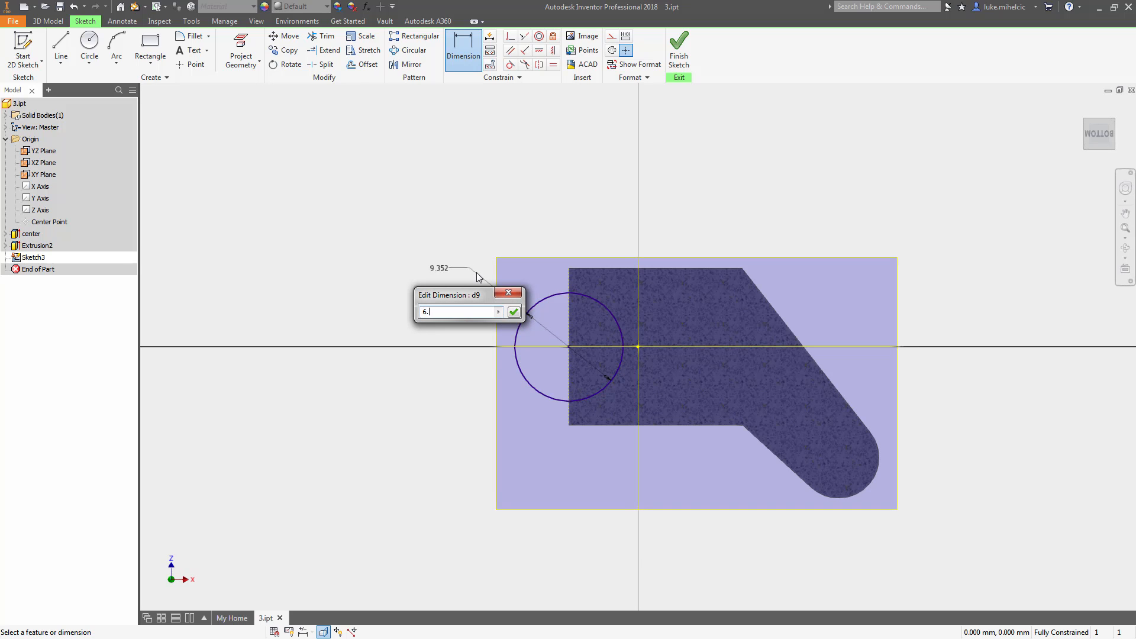
type("5")
key("Return")
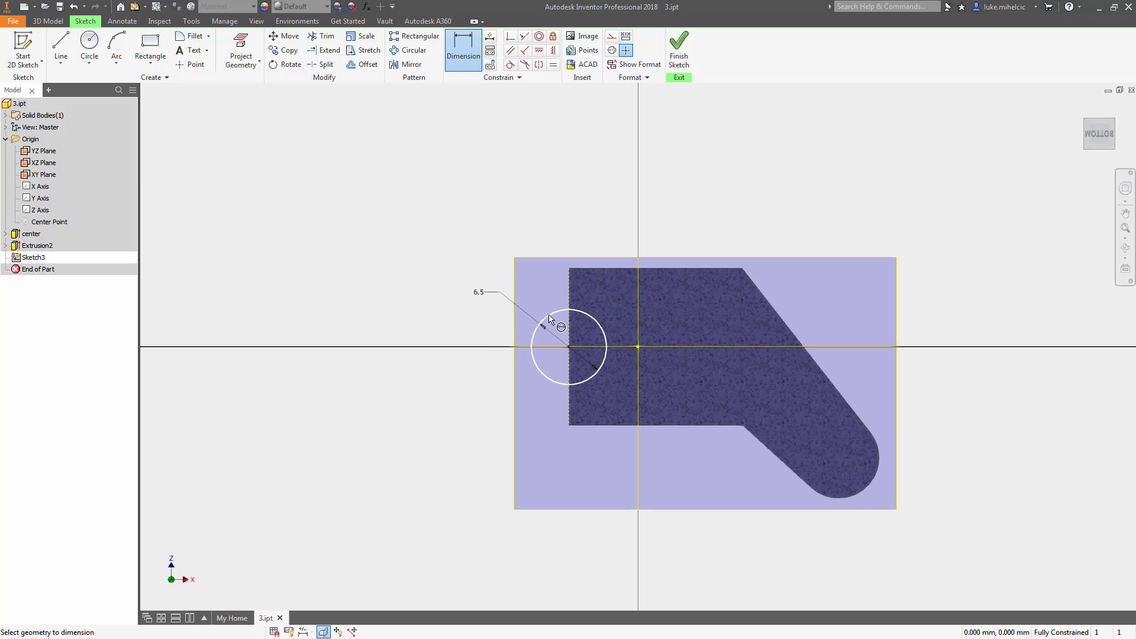
Extrude the circle symmetrically about the sketch plane by 14.5 mm, joining it to the body.
mouse_move(555, 283)
middle_mouse_down("shift")
mouse_move(573, 282)
mouse_move(588, 243)
mouse_move(515, 220)
middle_mouse_up("shift")
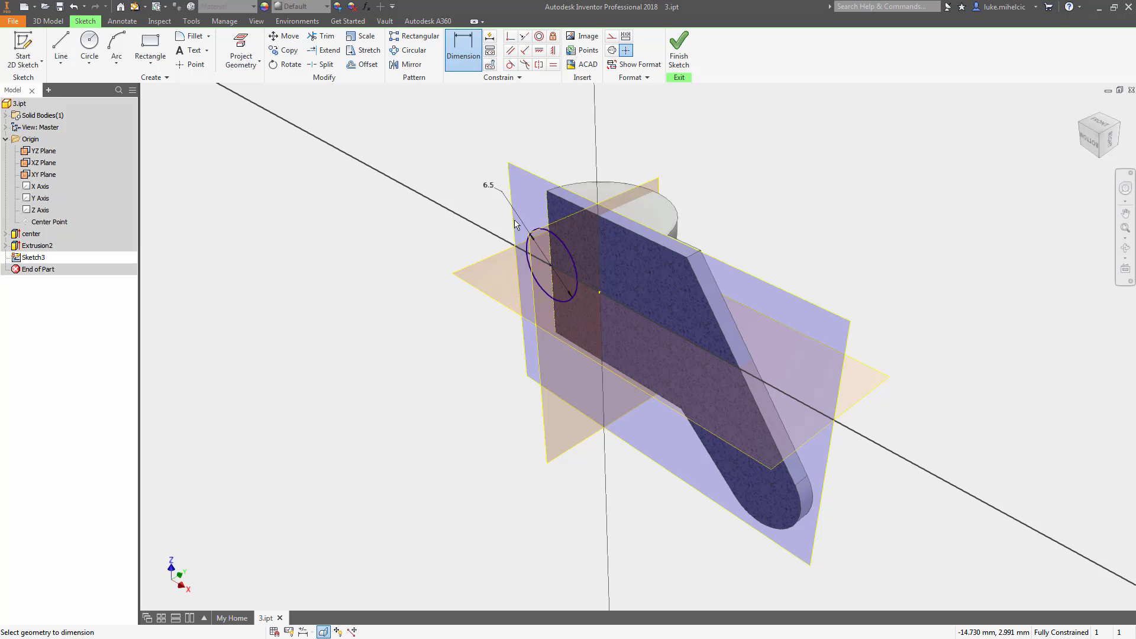
key("e")
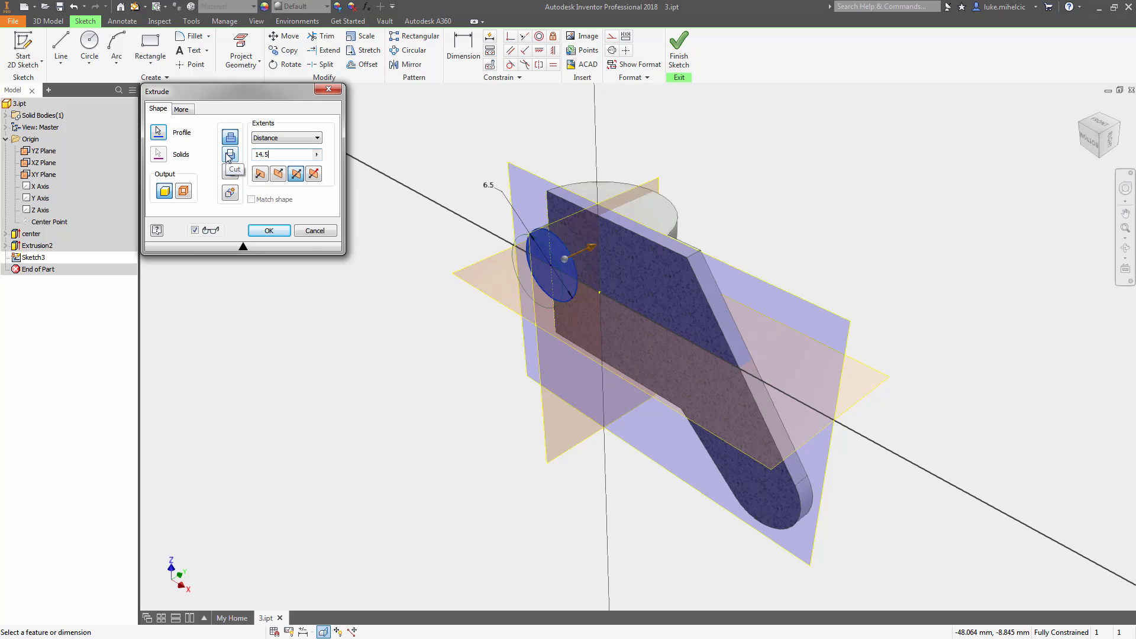
left_click(269, 231)
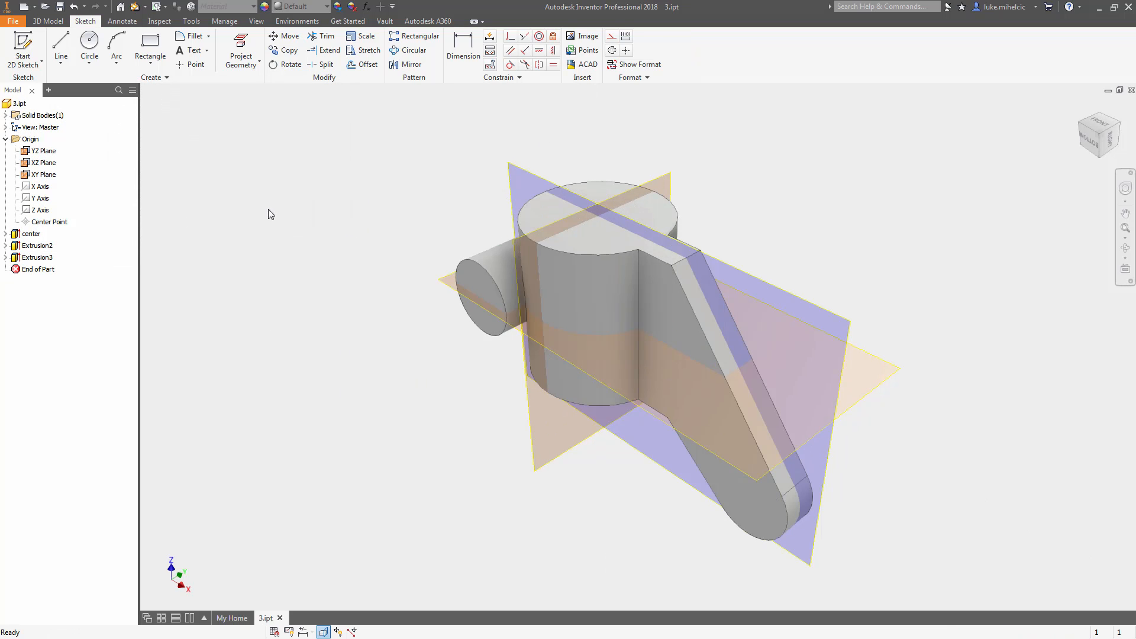
Hide the YZ, XZ and XY origin planes.
left_click(46, 152)
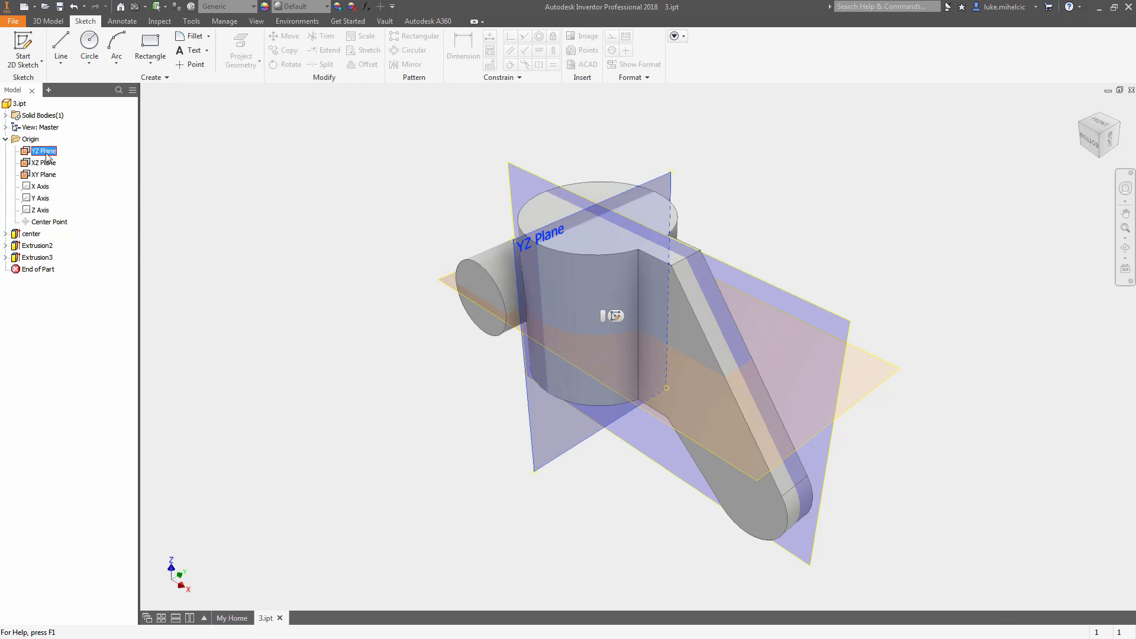
left_click(38, 175, "shift")
right_click(37, 174)
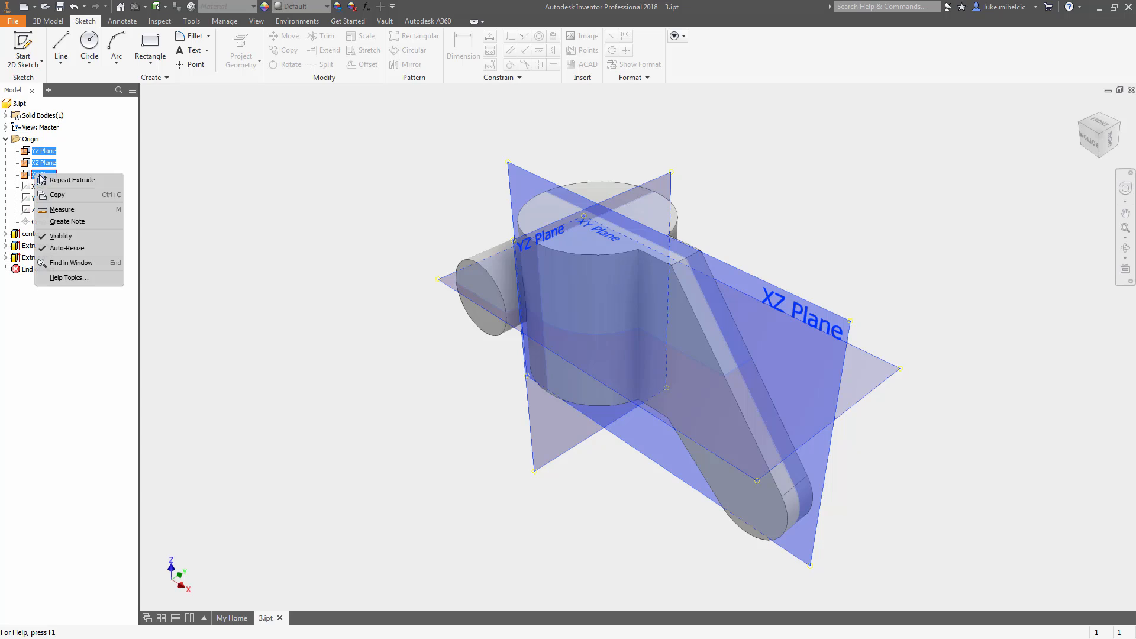
left_click(61, 237)
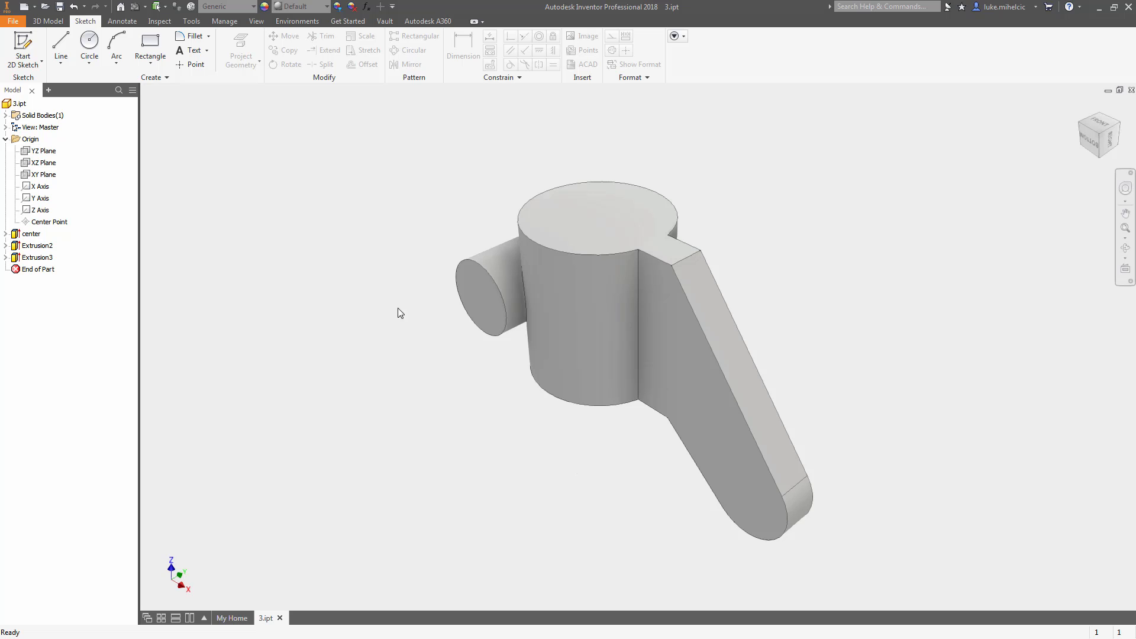
Add a 3 mm through-all hole on the small cylinder's end face, concentric with that cylinder.
left_click(50, 22)
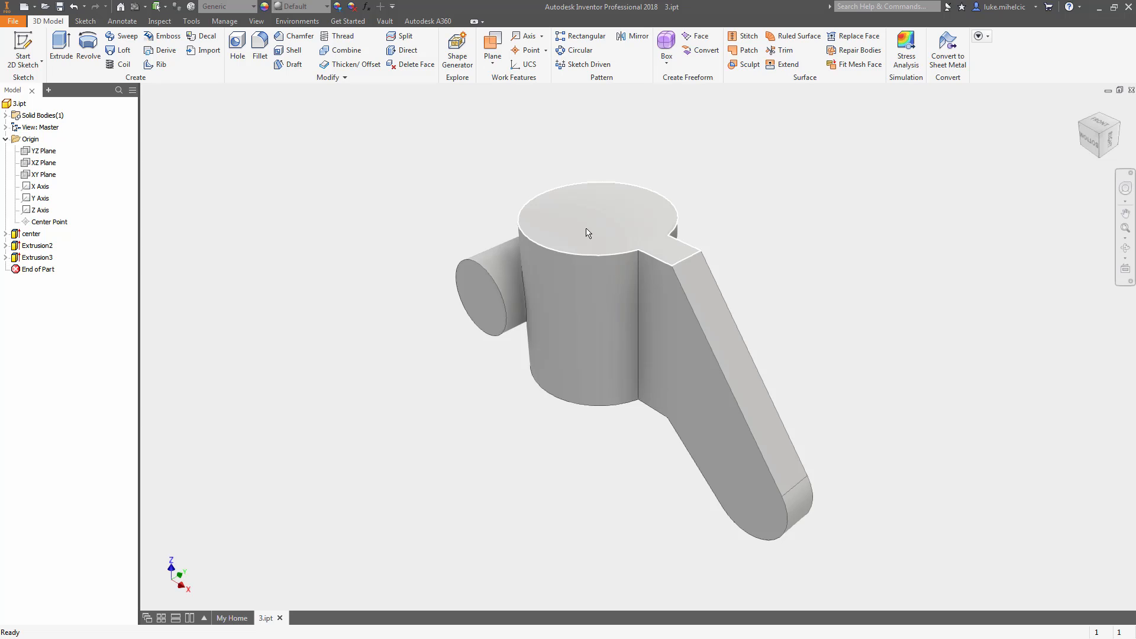
mouse_move(588, 233)
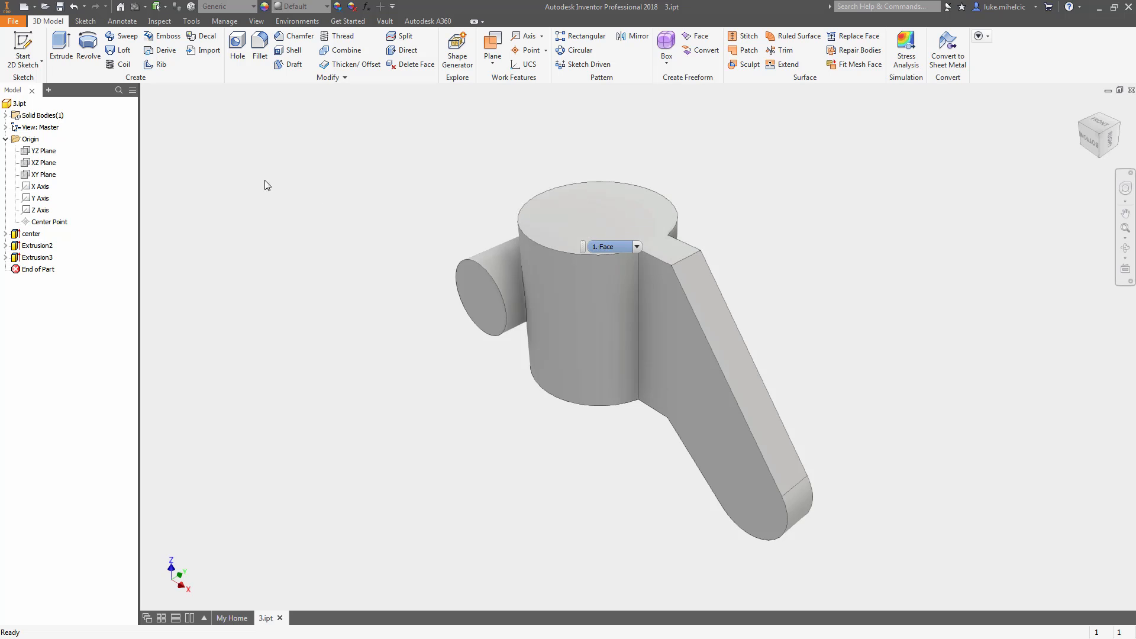
left_click(237, 49)
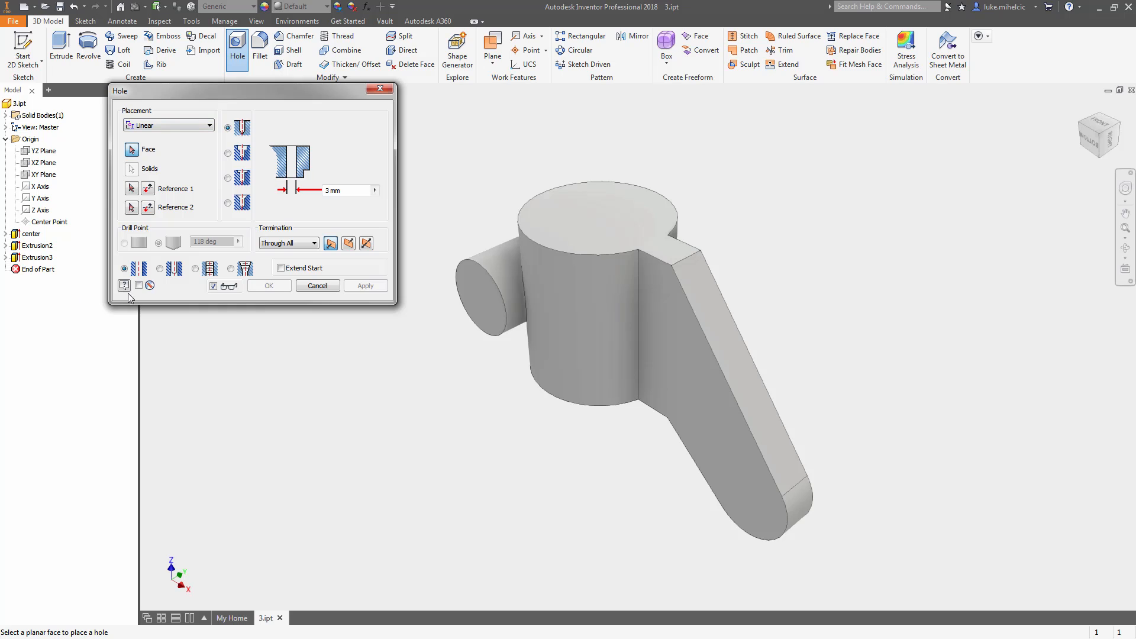
left_click(169, 126)
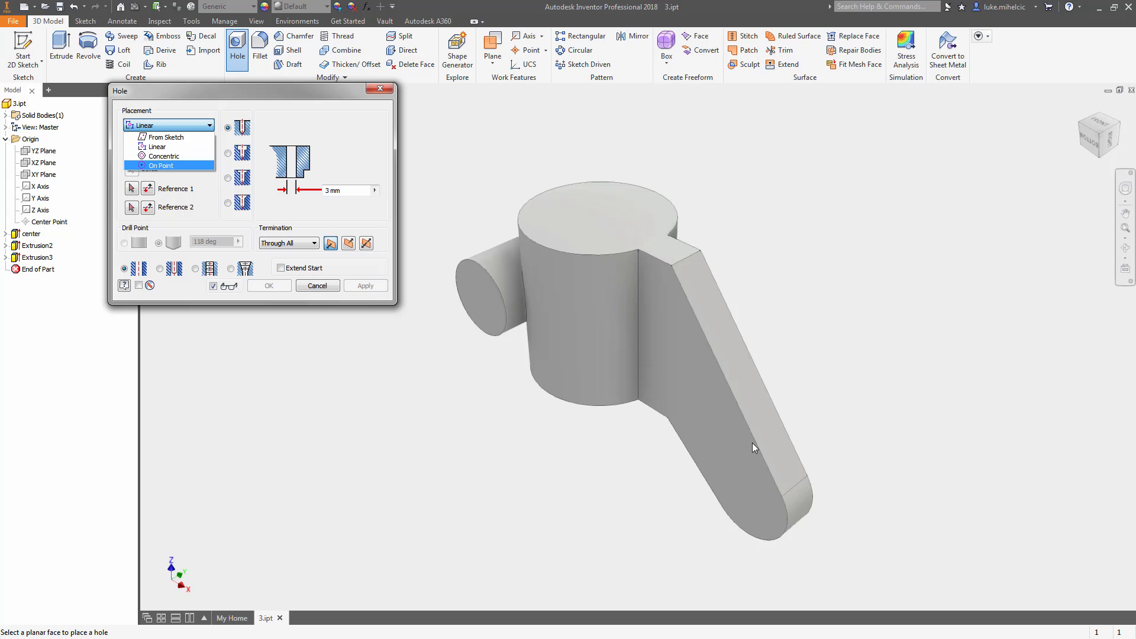
left_click(169, 157)
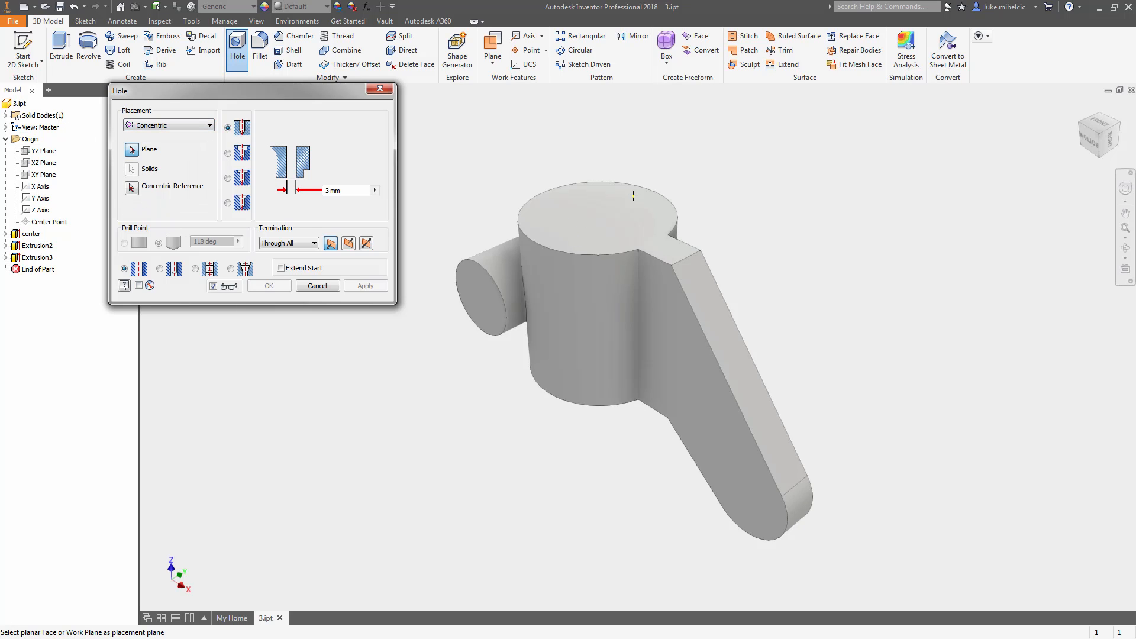
left_click(484, 300)
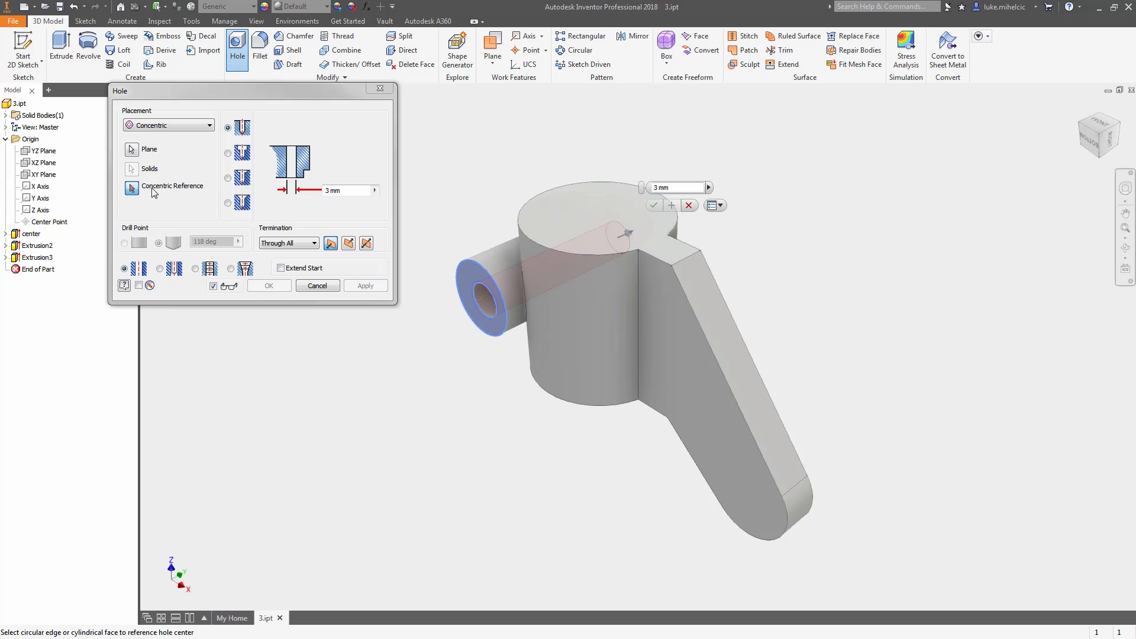
left_click(500, 263)
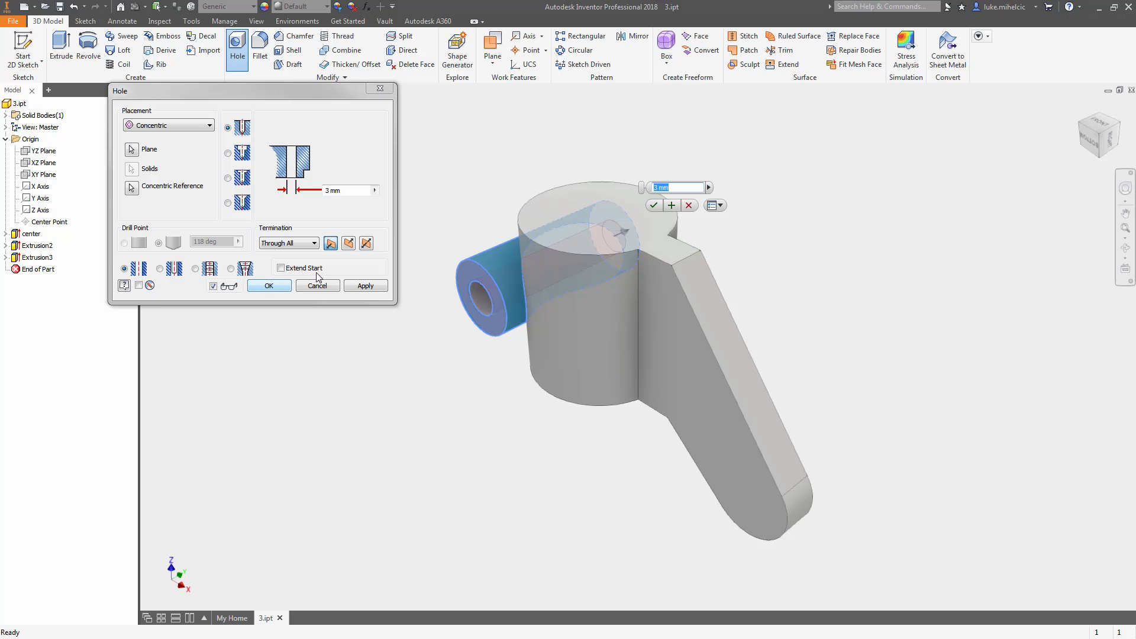
left_click(365, 286)
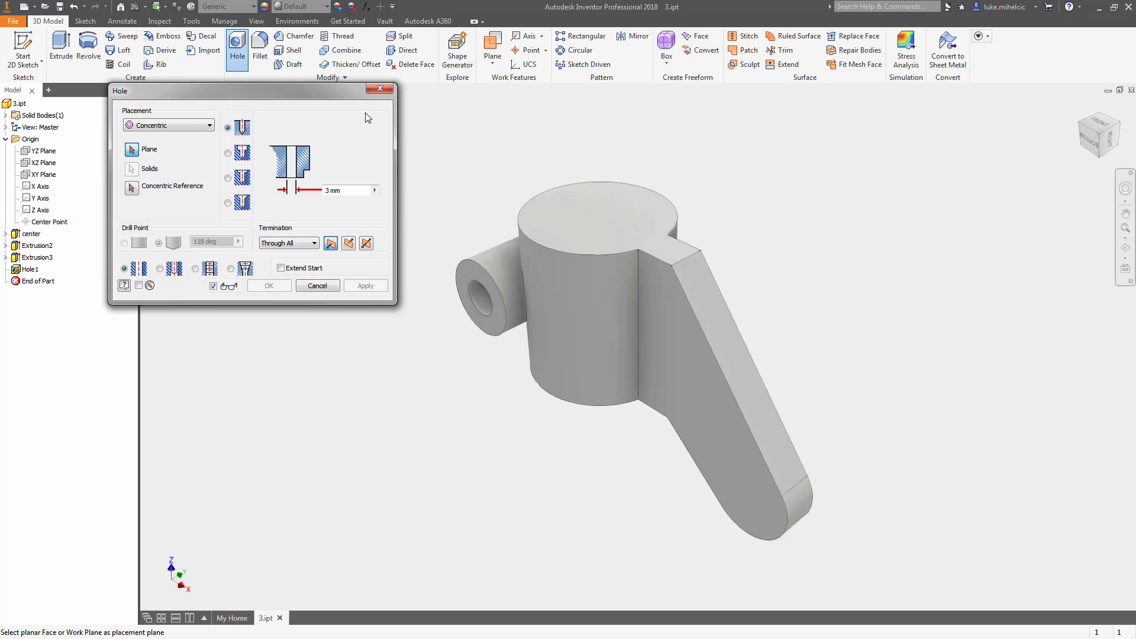
Add an 8 mm through-all hole on the central cylinder's top face, concentric with the cylinder.
left_click(590, 226)
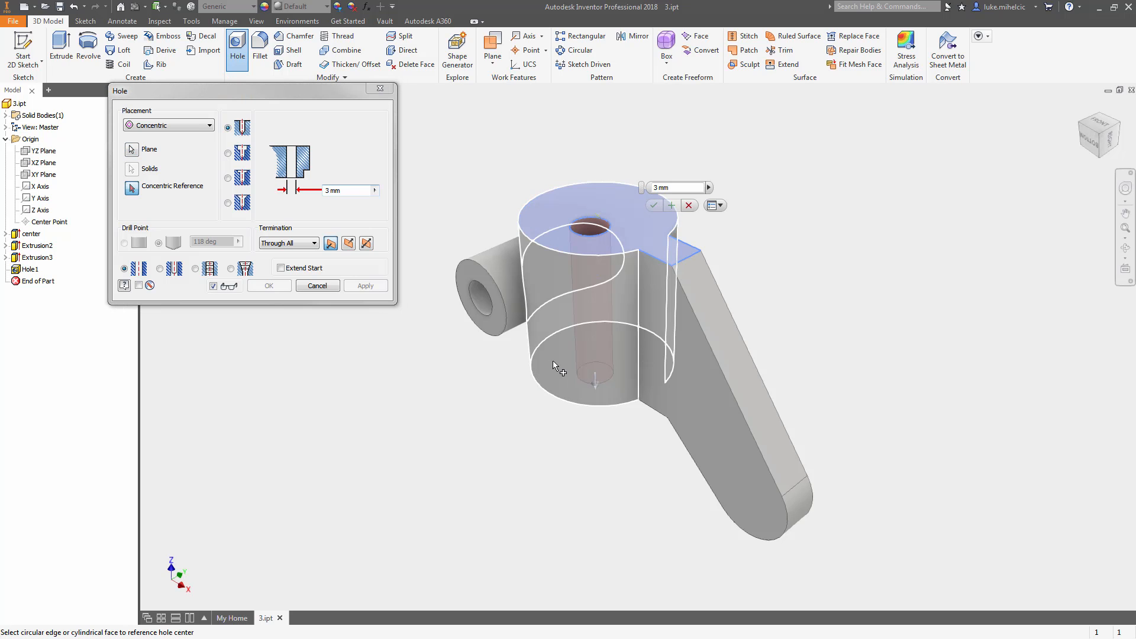
left_click_drag(347, 190, 304, 193)
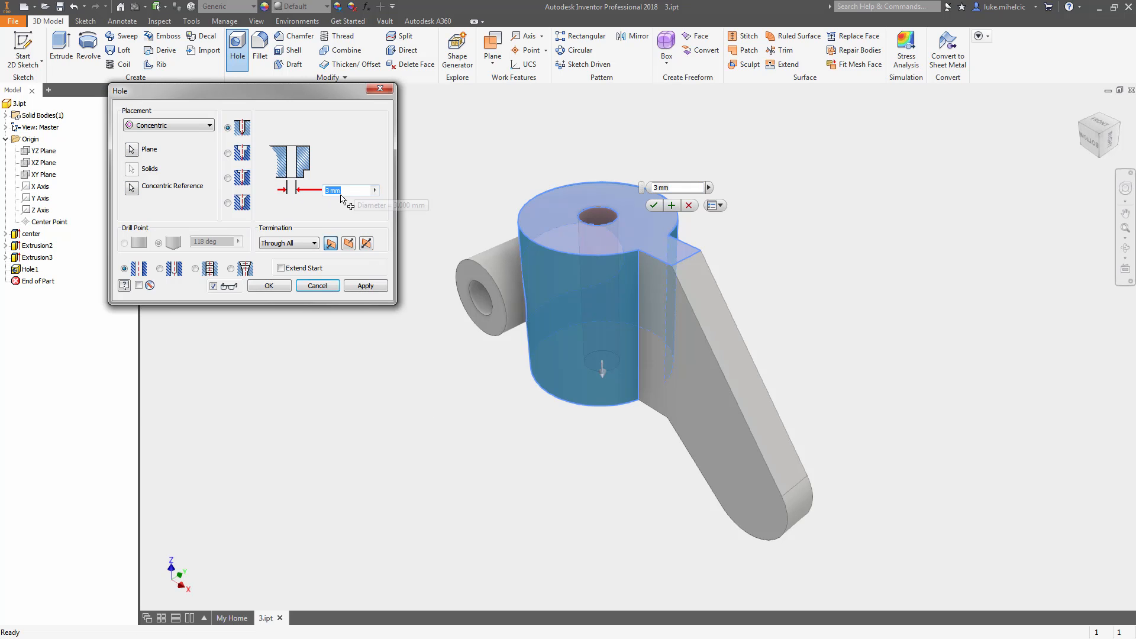
type("8")
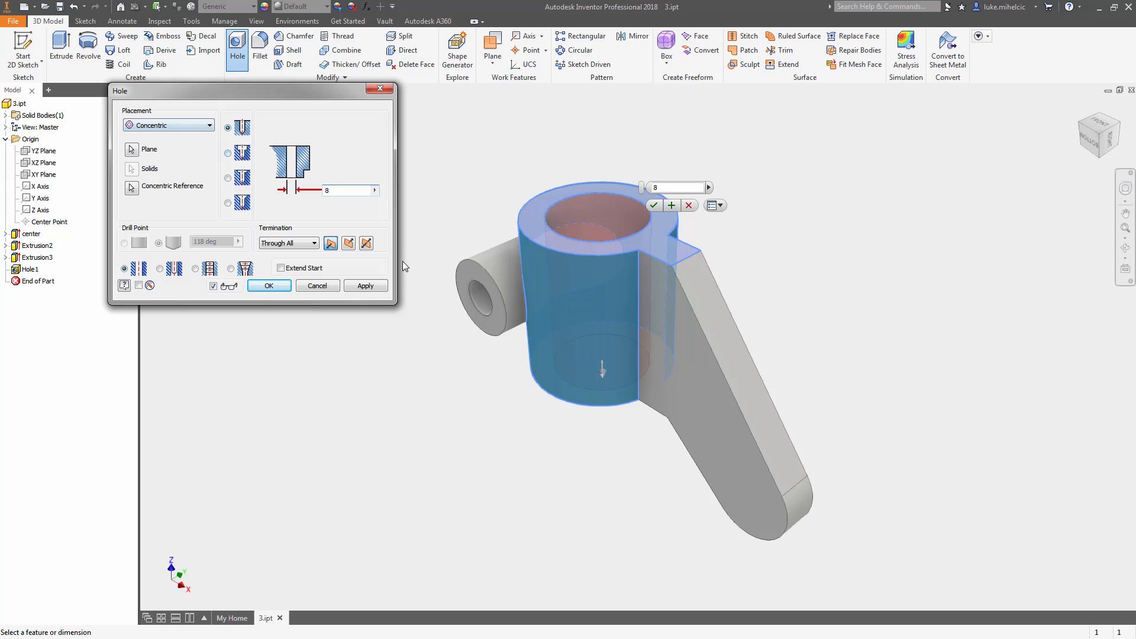
left_click(366, 286)
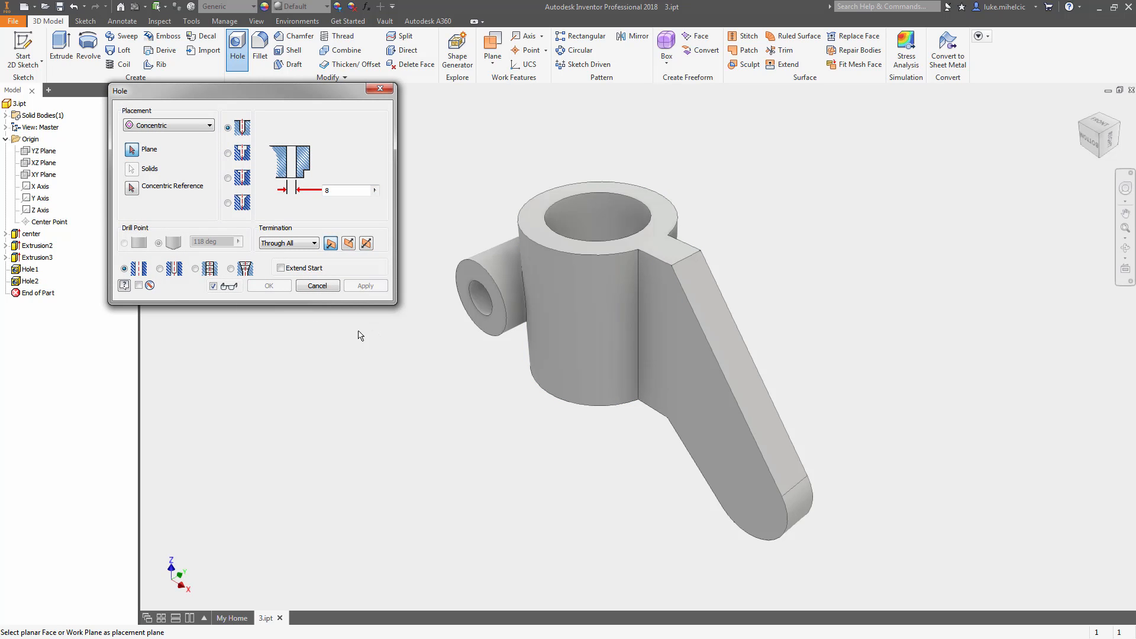
Configure the next concentric hole as tapped, using the ANSI Metric M Profile thread type.
left_click(196, 269)
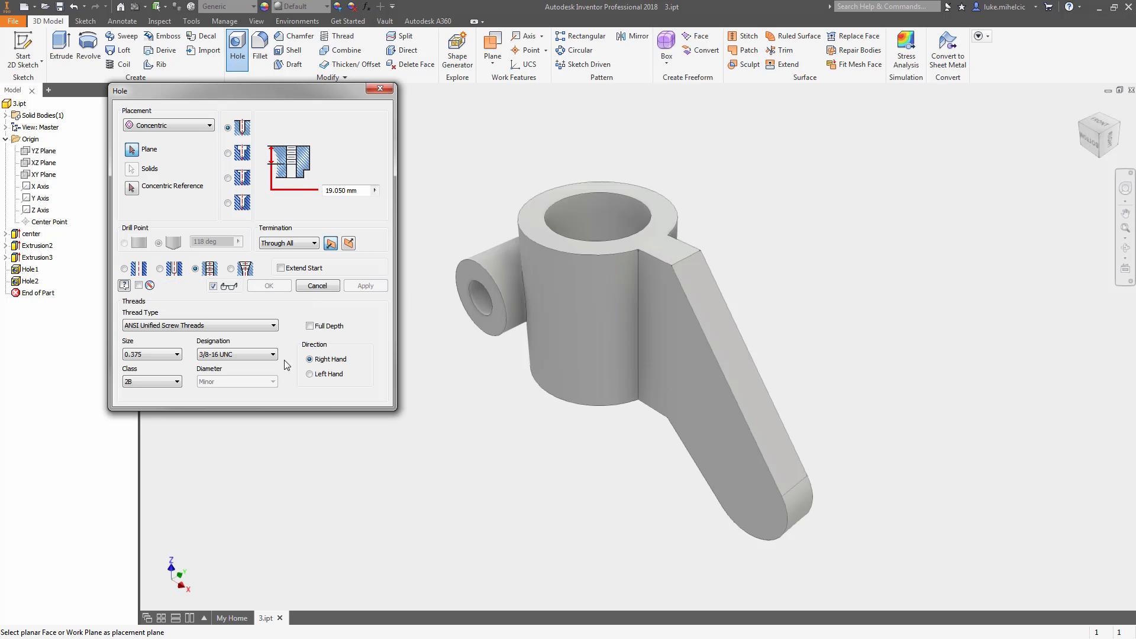
left_click(245, 327)
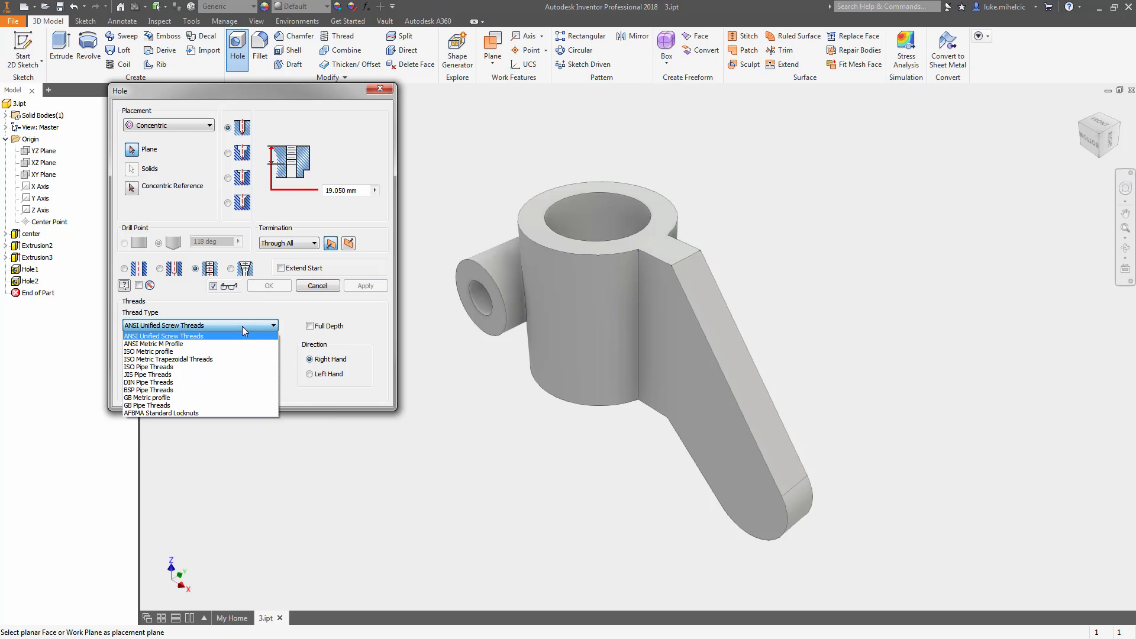
left_click(172, 344)
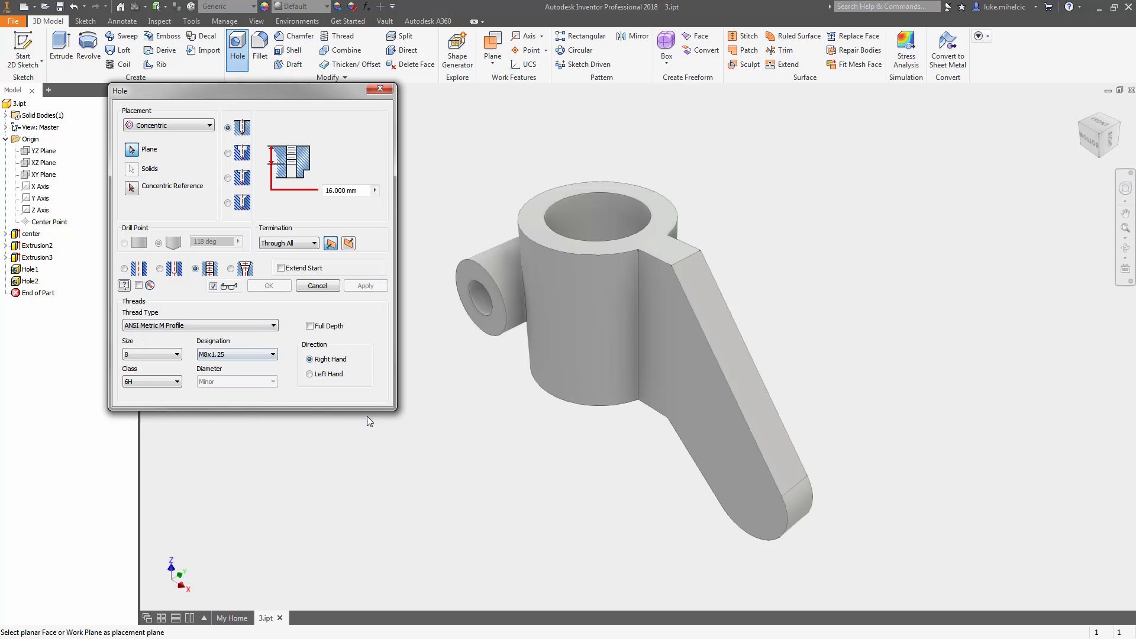
Set the thread size to 7 and review the available designations, keeping M7x1.
left_click(169, 355)
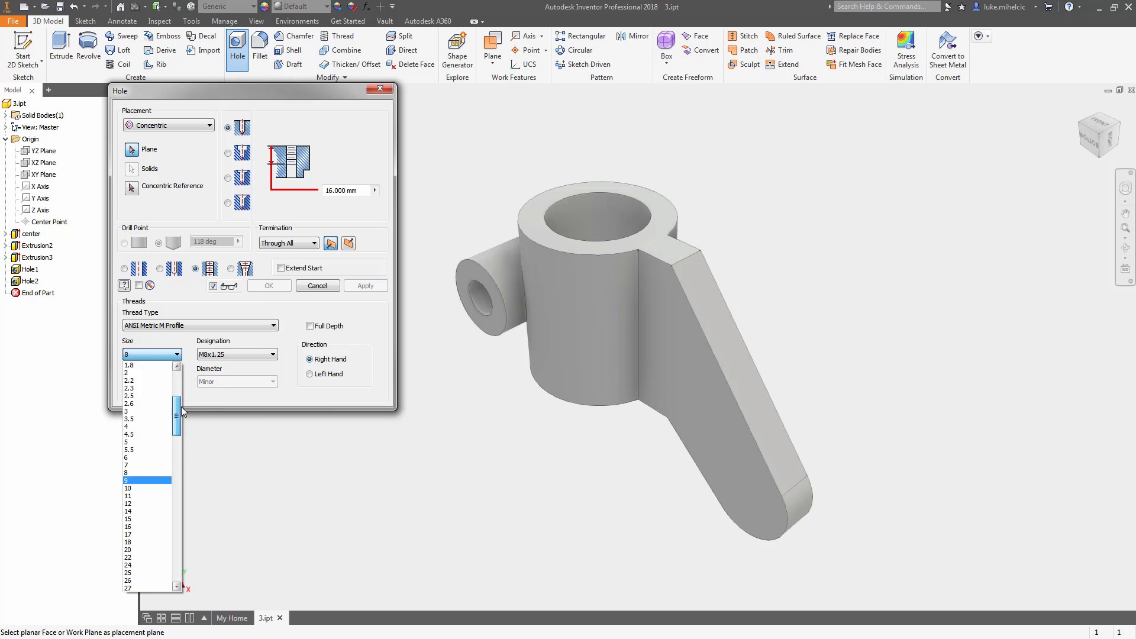
left_click_drag(183, 412, 179, 381)
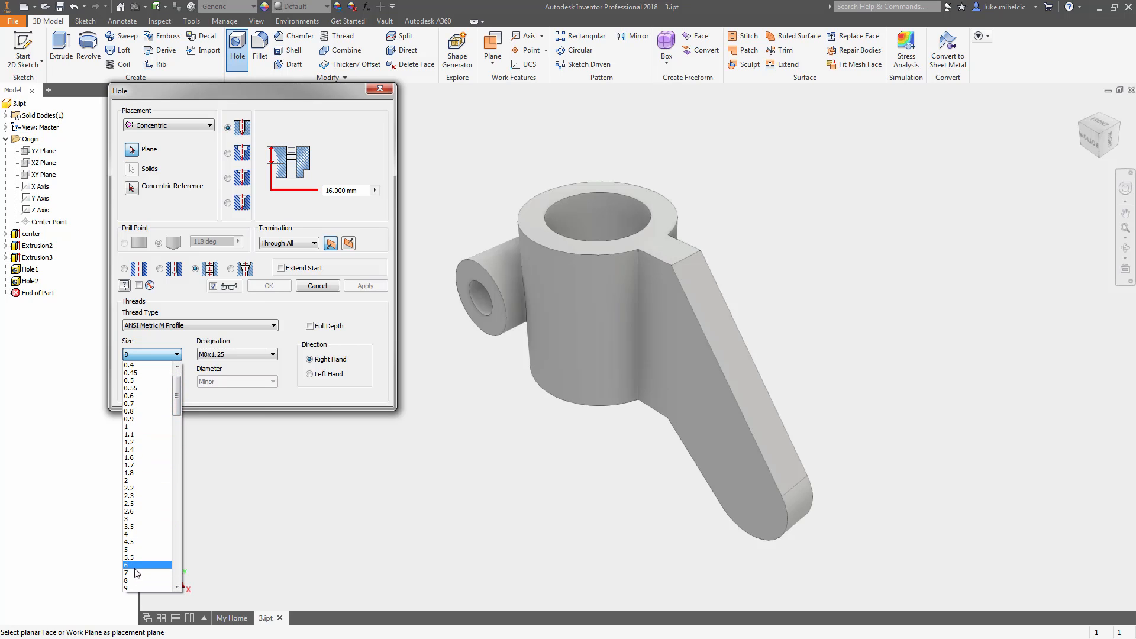
left_click(136, 572)
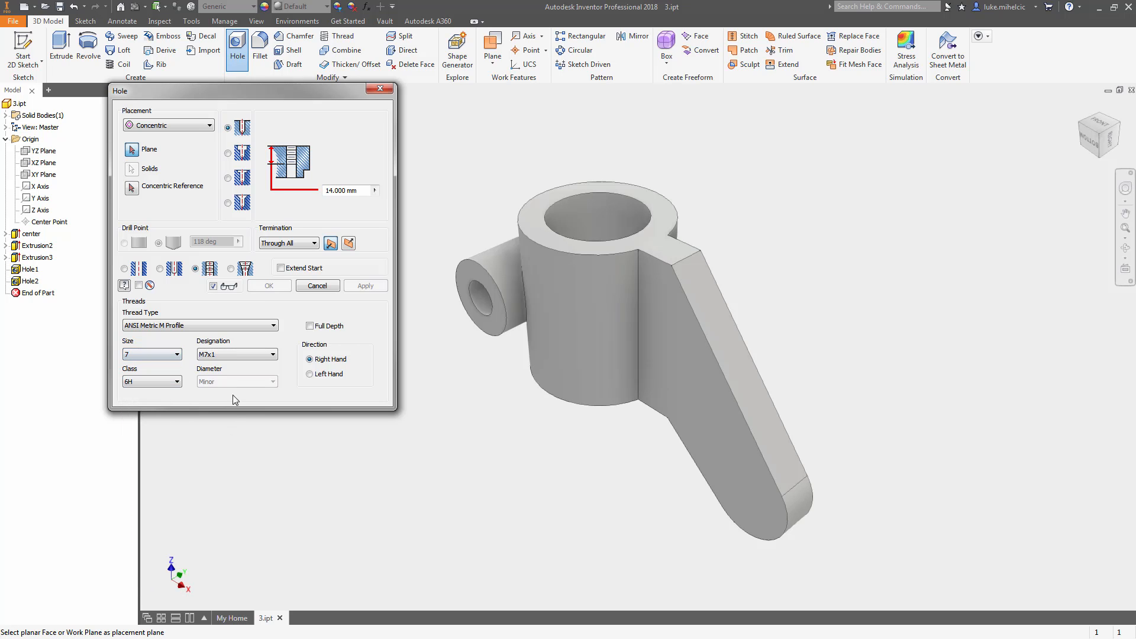
left_click(176, 354)
left_click(268, 357)
left_click(270, 357)
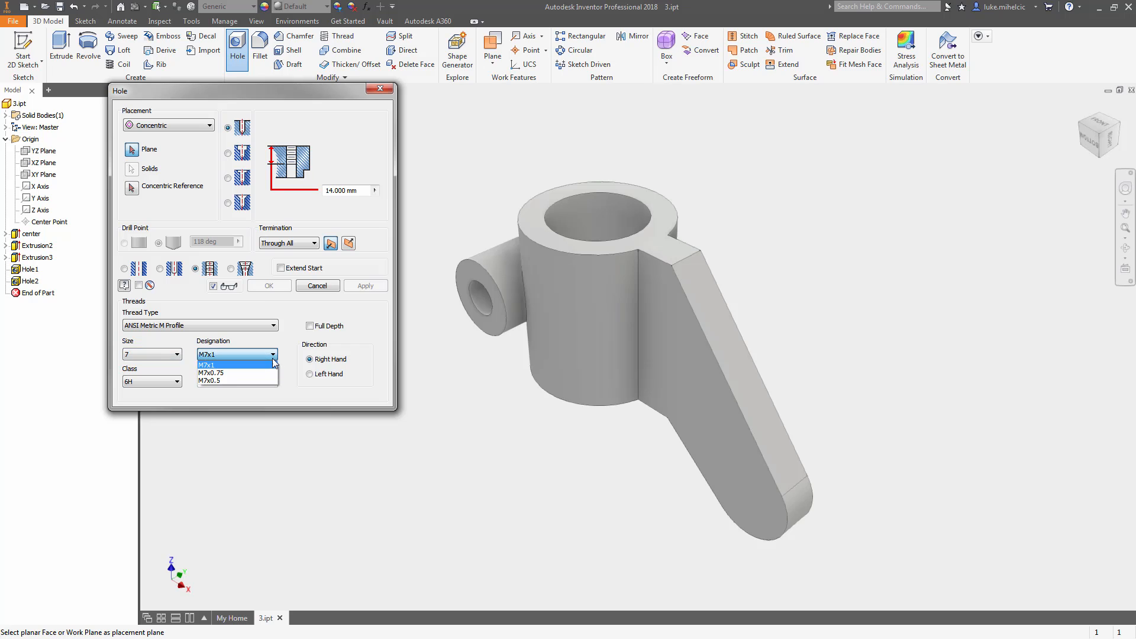
left_click(173, 362)
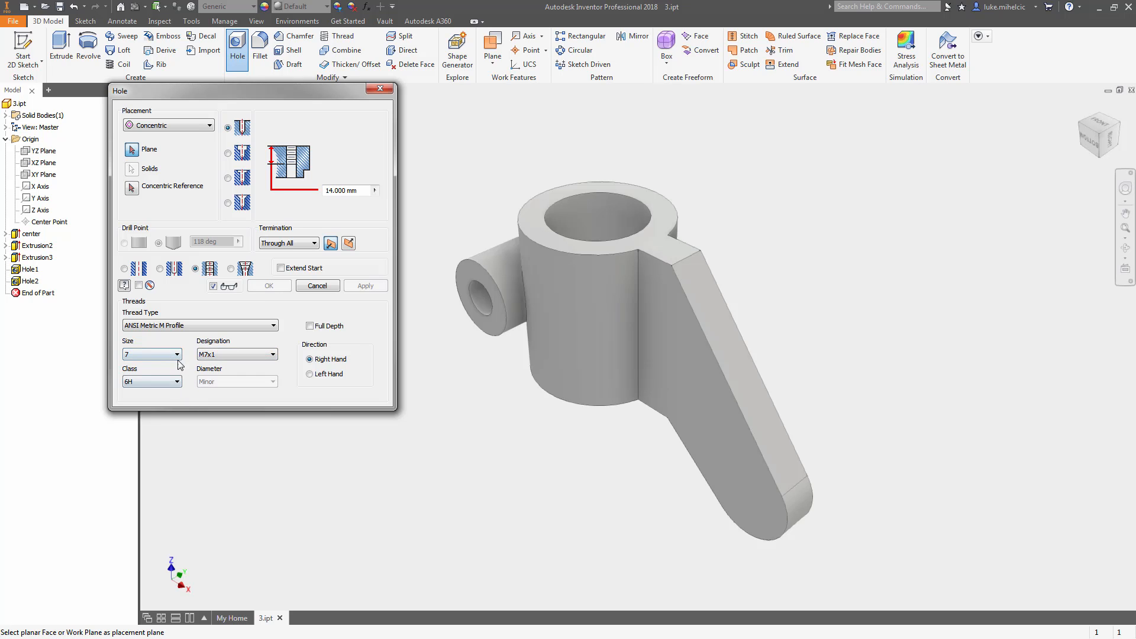
Change the thread size to 0.7 with the M0.7x0.175 designation.
left_click(176, 353)
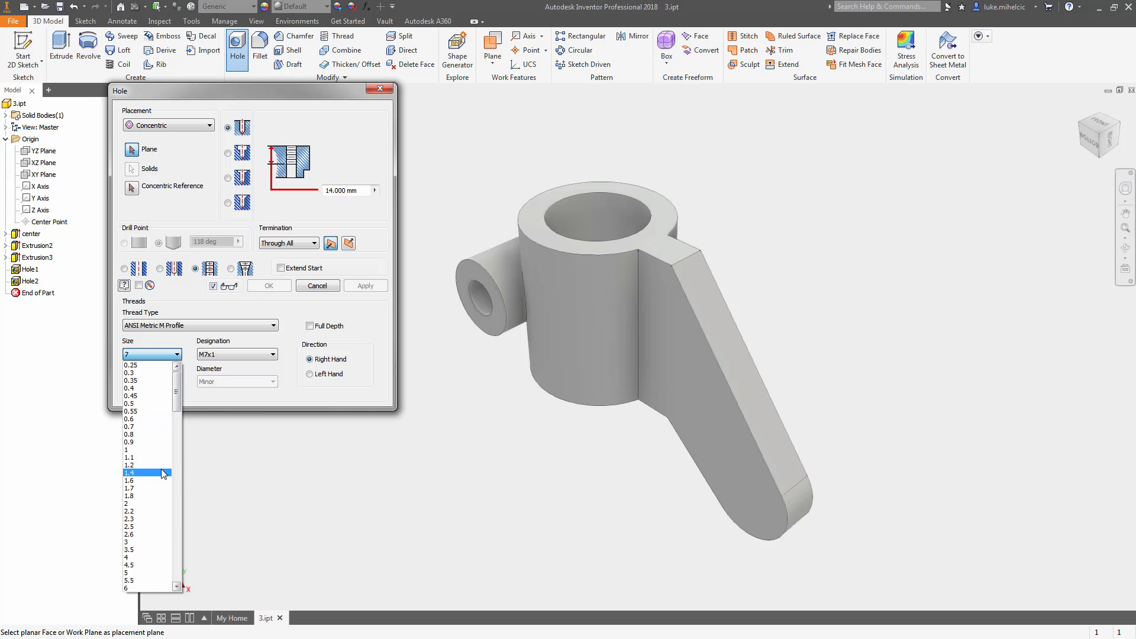
left_click(142, 427)
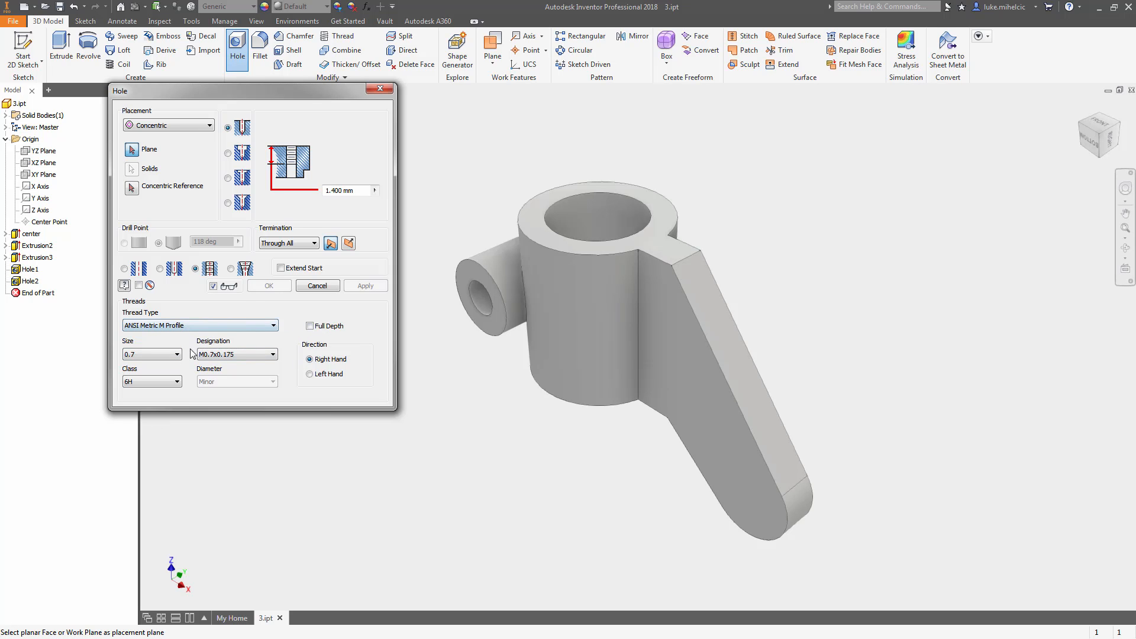
left_click(250, 356)
left_click(232, 366)
Add an M4x0.7 tapped through-all hole on the arm's flat side face, concentric with the arm's rounded end.
left_click(677, 382)
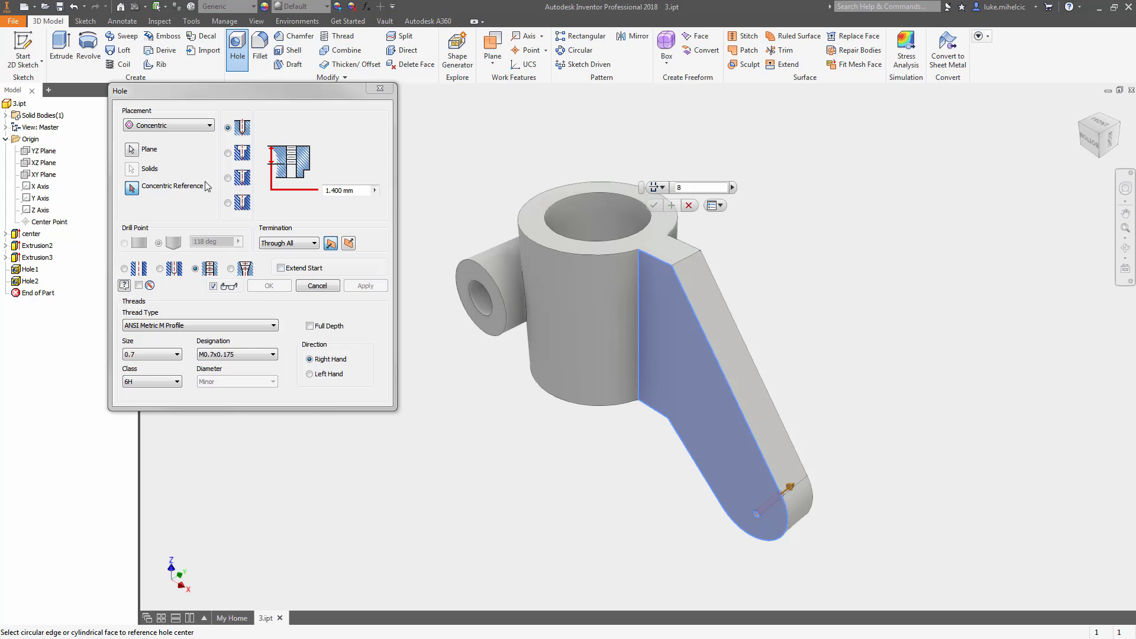
left_click(158, 355)
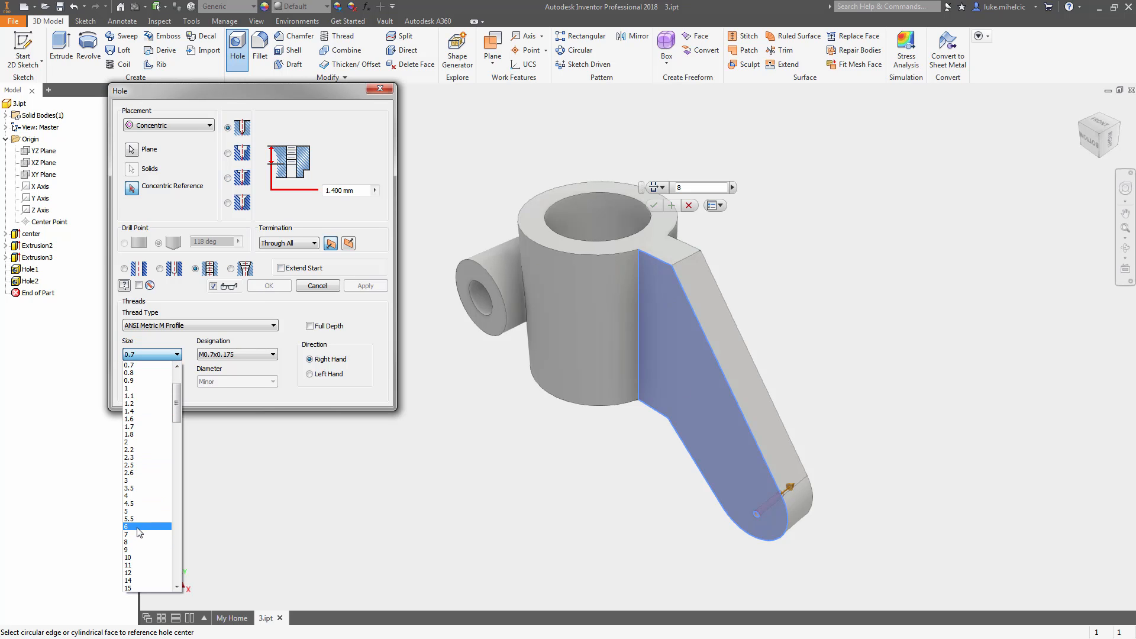
left_click(141, 533)
left_click(176, 355)
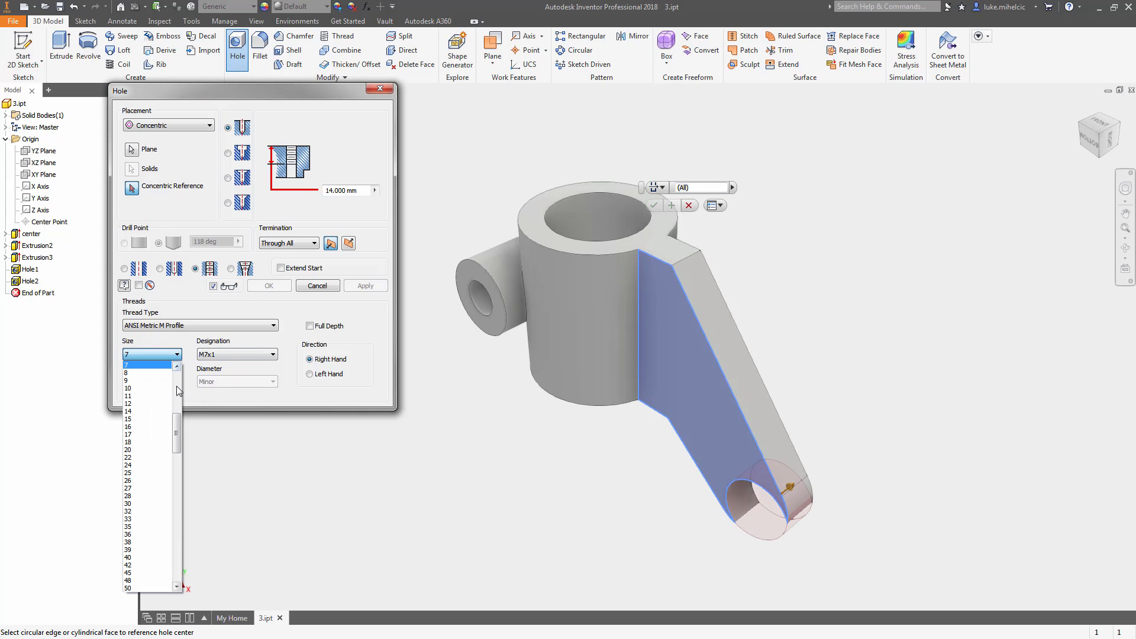
scroll(179, 423, "up", 7)
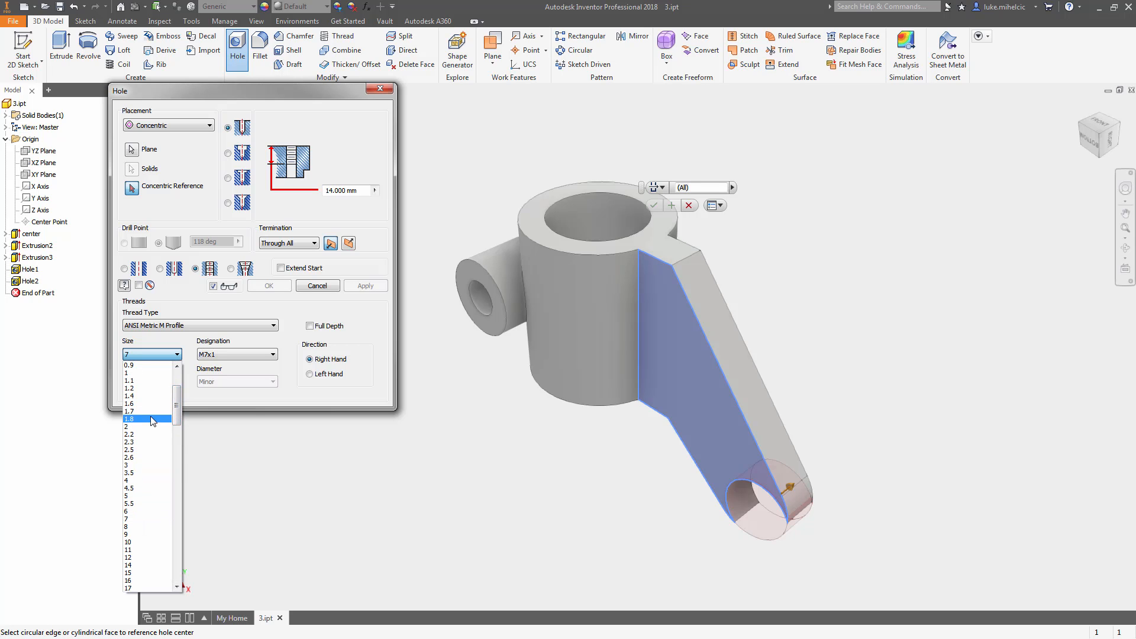
left_click(129, 480)
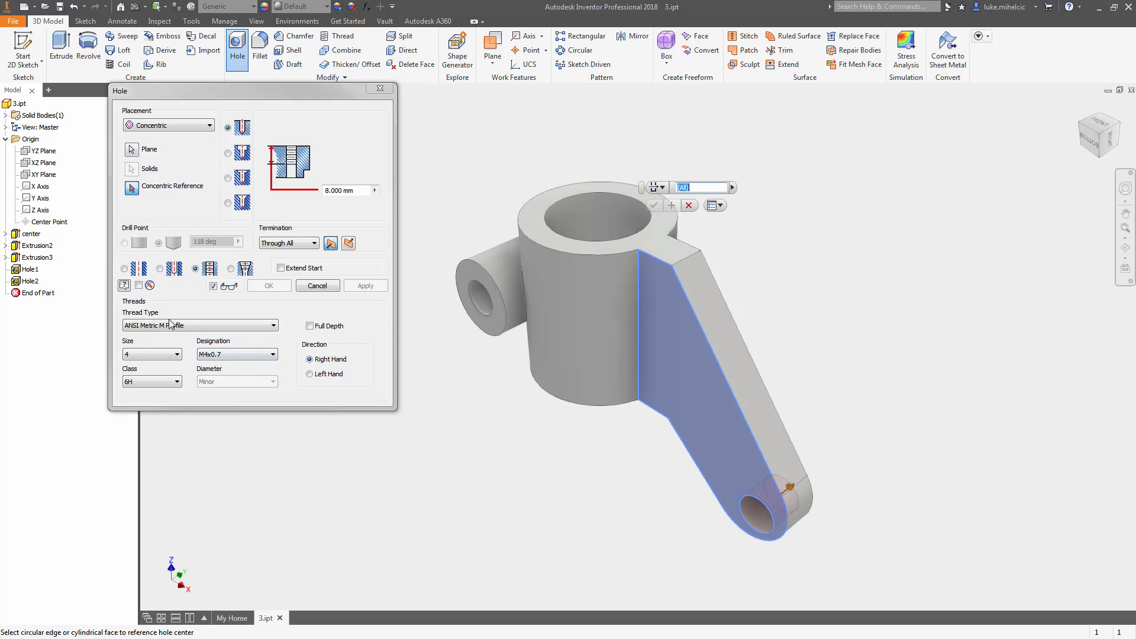
left_click(808, 504)
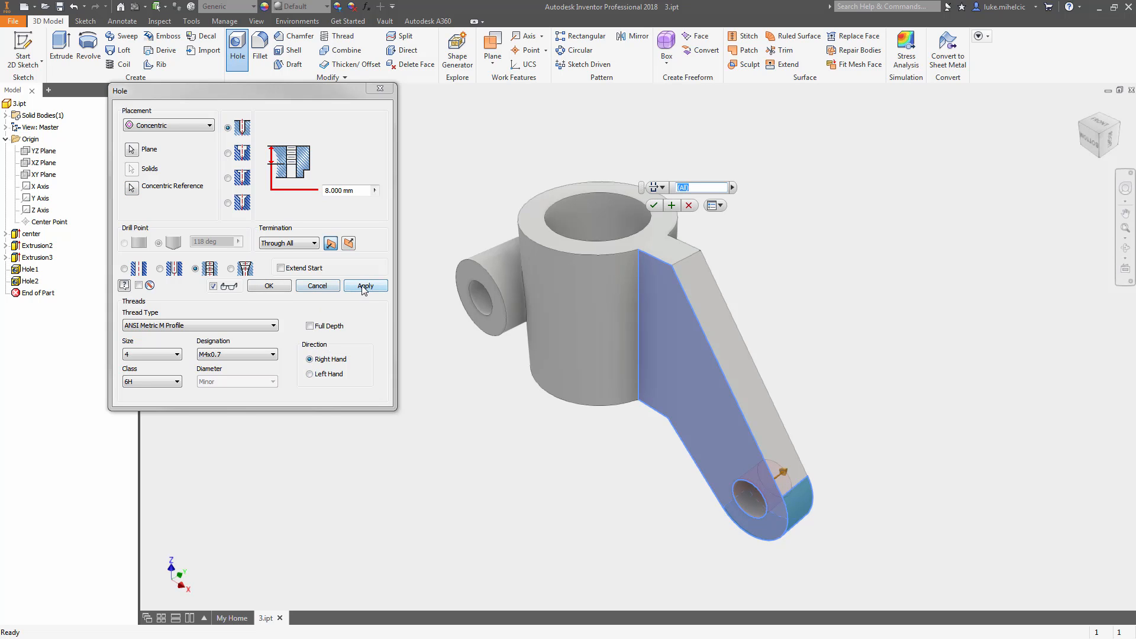
left_click(269, 287)
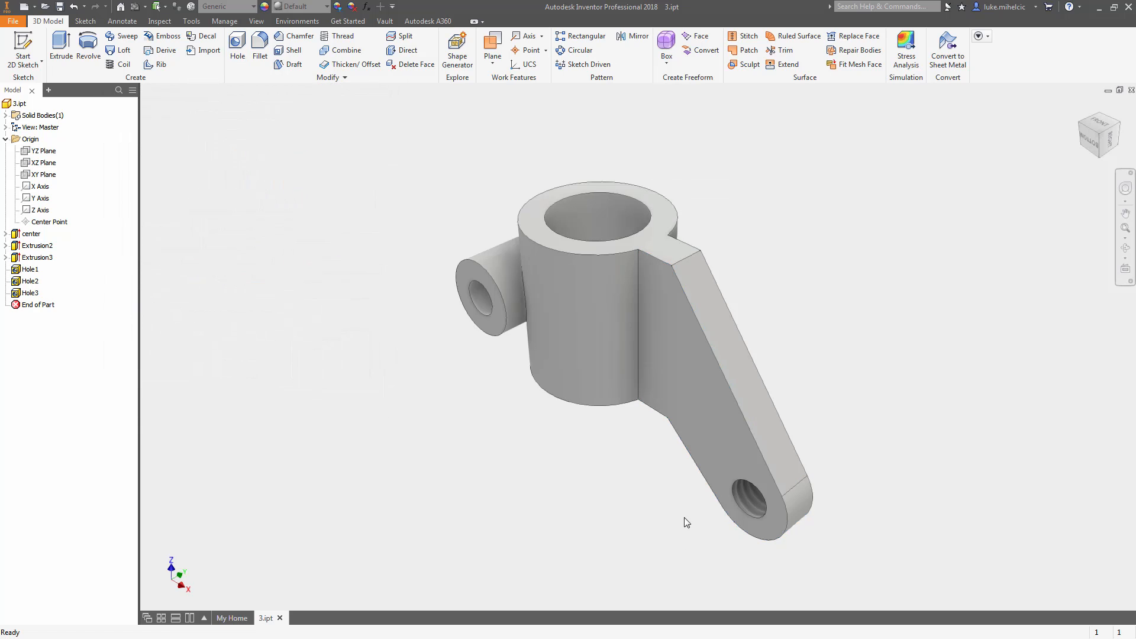
Fillet the edge where the small side cylinder meets the central cylinder with a 3 mm radius.
scroll(861, 445, "up", 5)
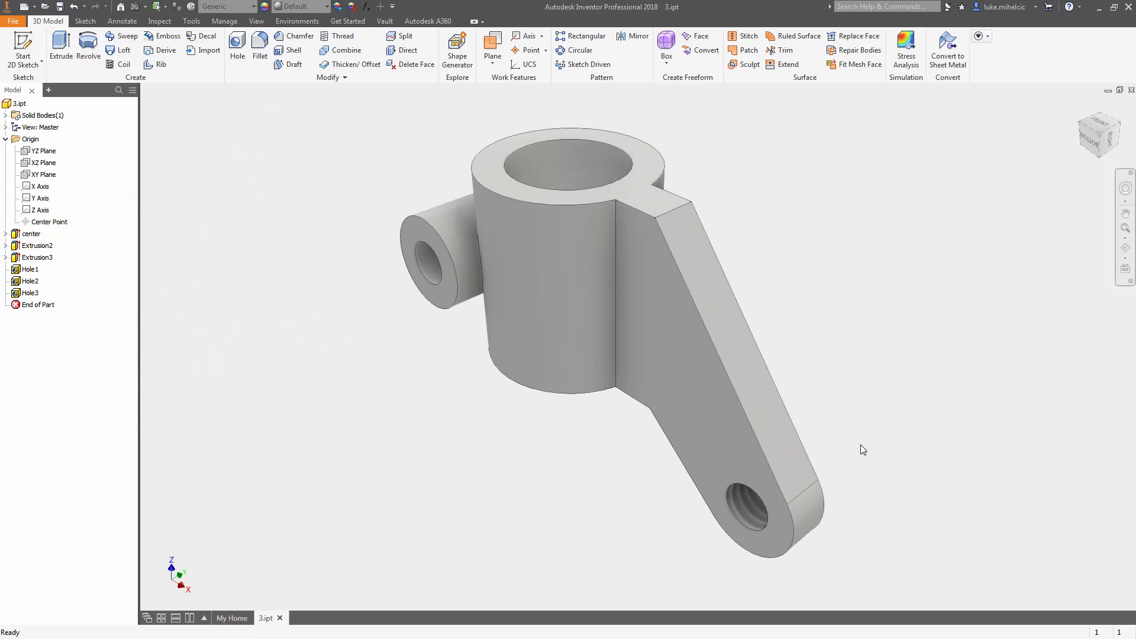
scroll(934, 346, "down", 2)
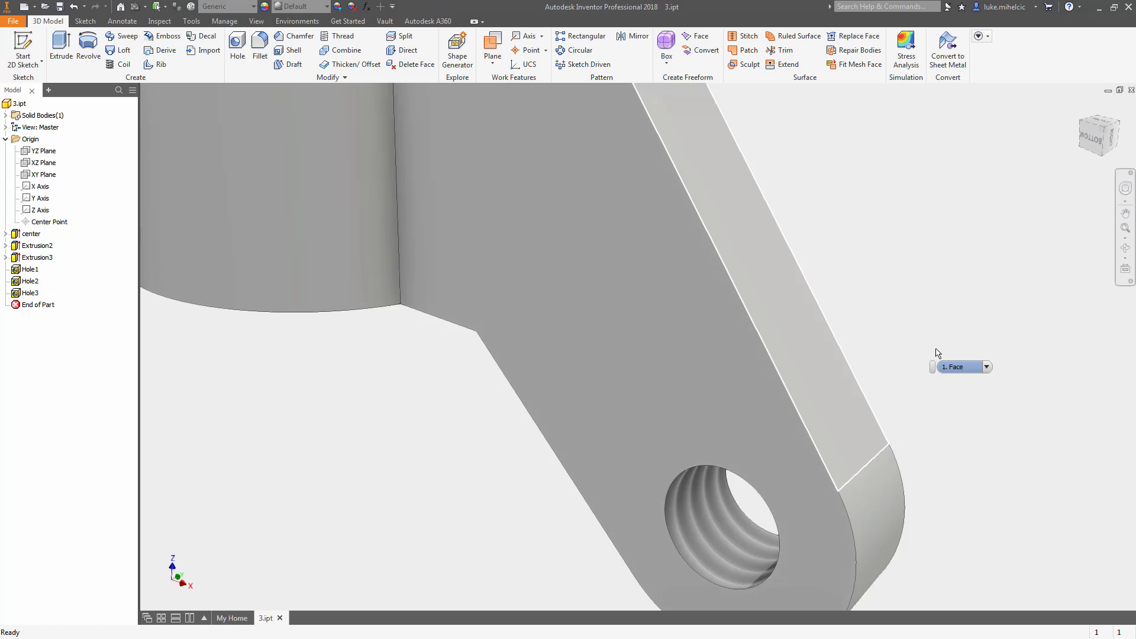
scroll(937, 354, "down", 2)
scroll(937, 353, "down", 4)
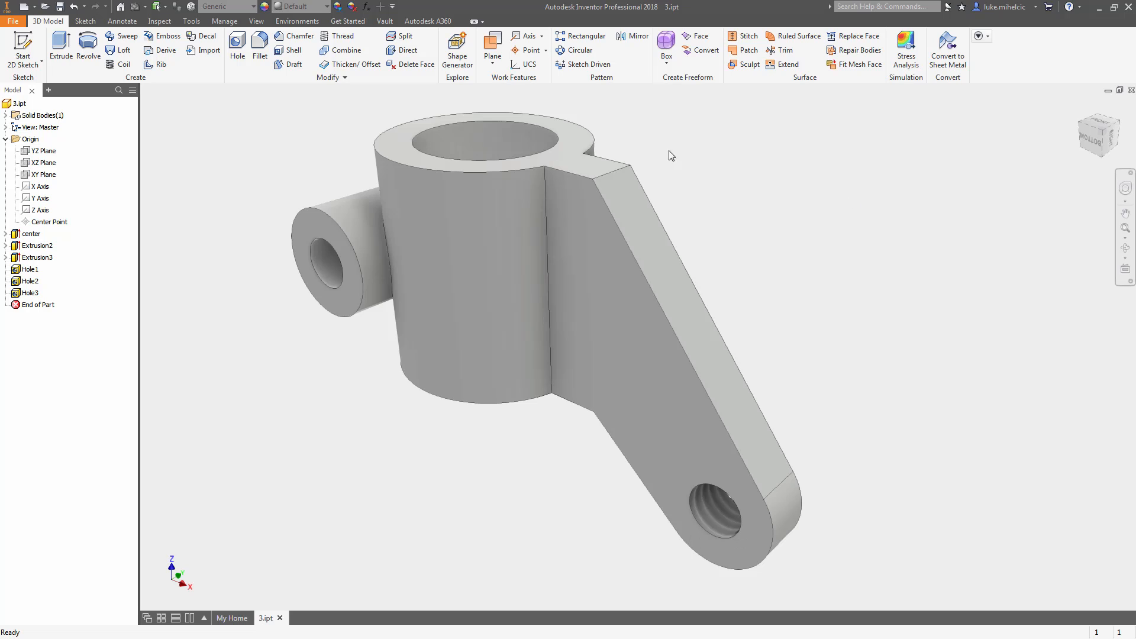
scroll(831, 283, "down", 3)
middle_click_drag(765, 301, 715, 312)
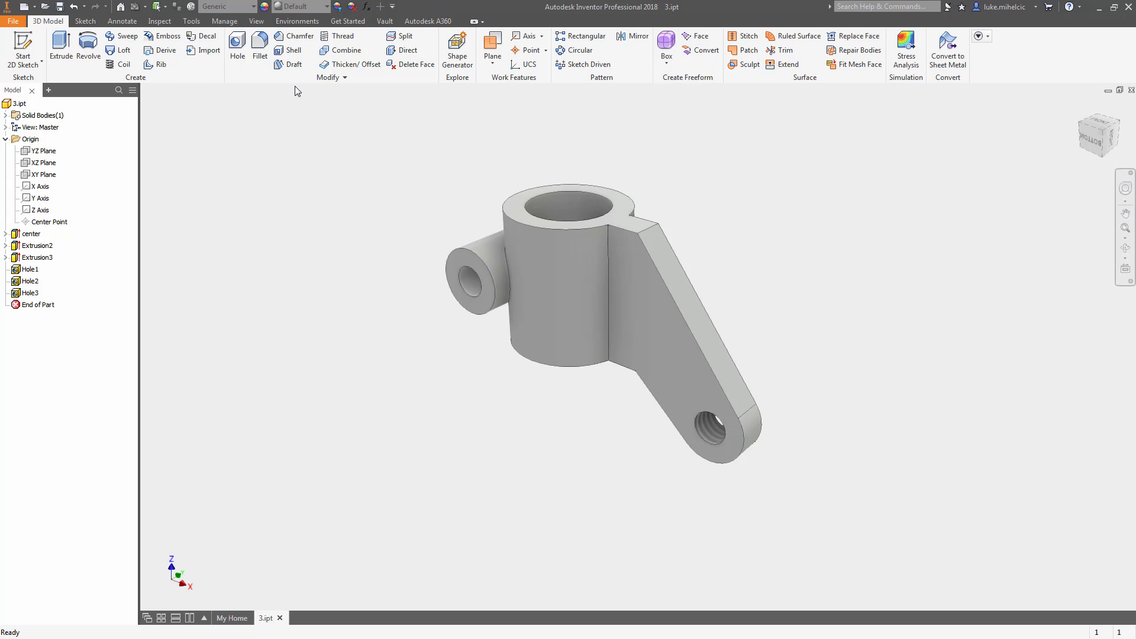
left_click(260, 47)
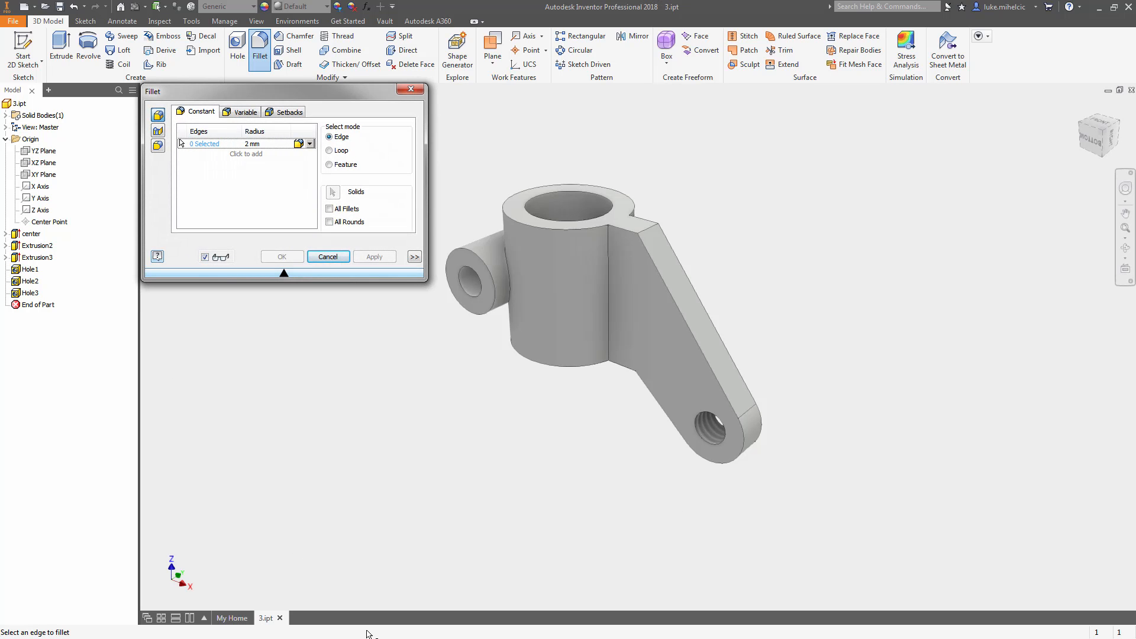
left_click(512, 294)
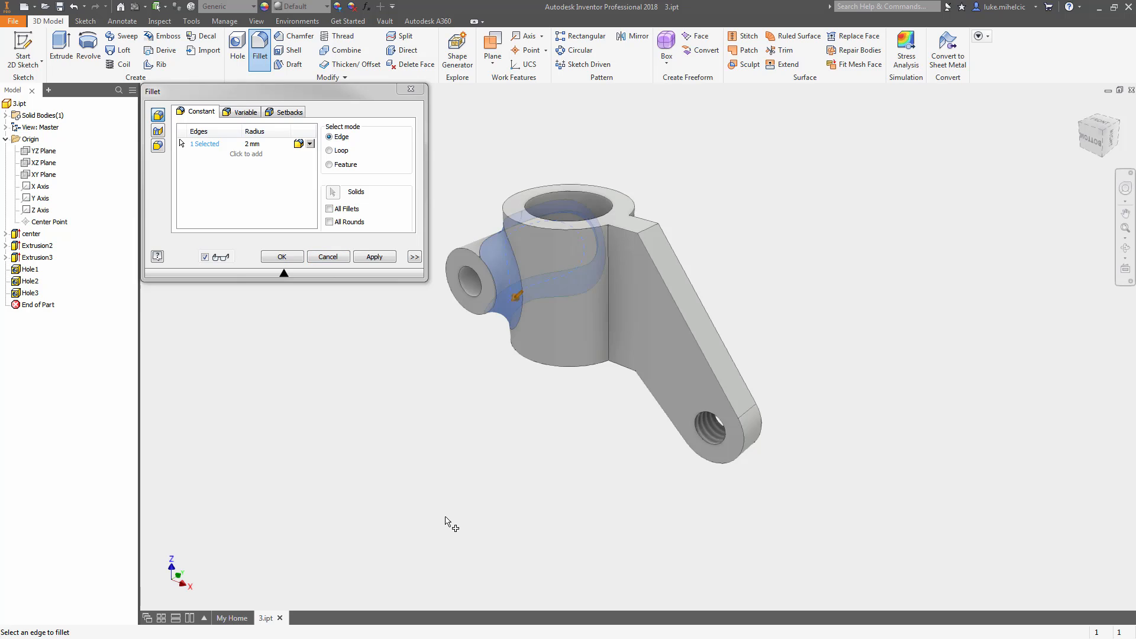
left_click(263, 145)
type("3")
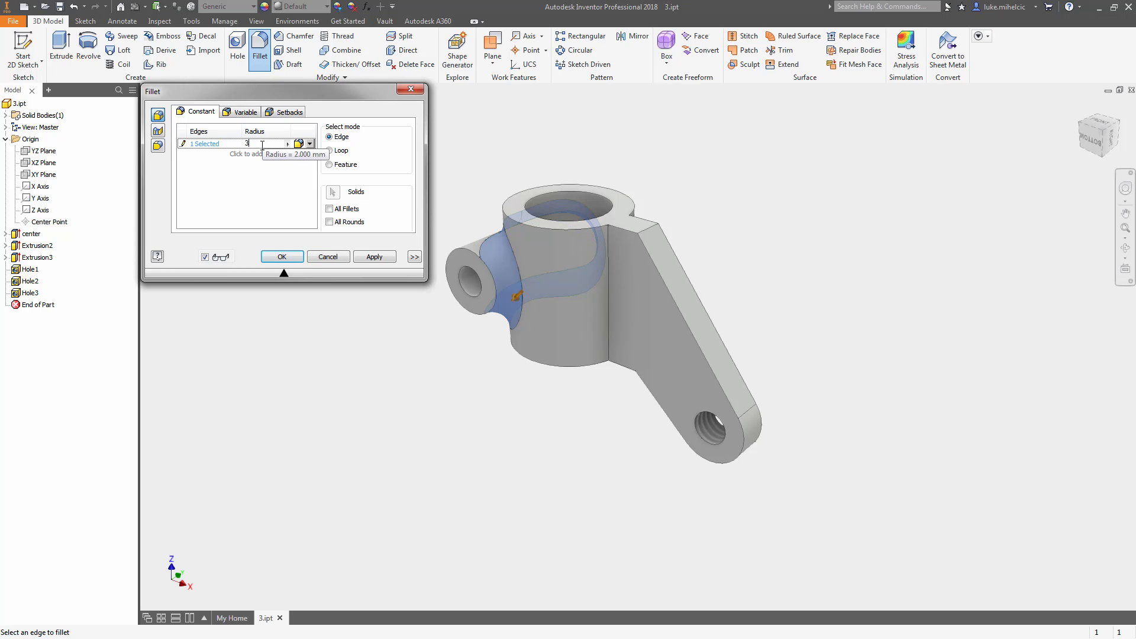
left_click(373, 258)
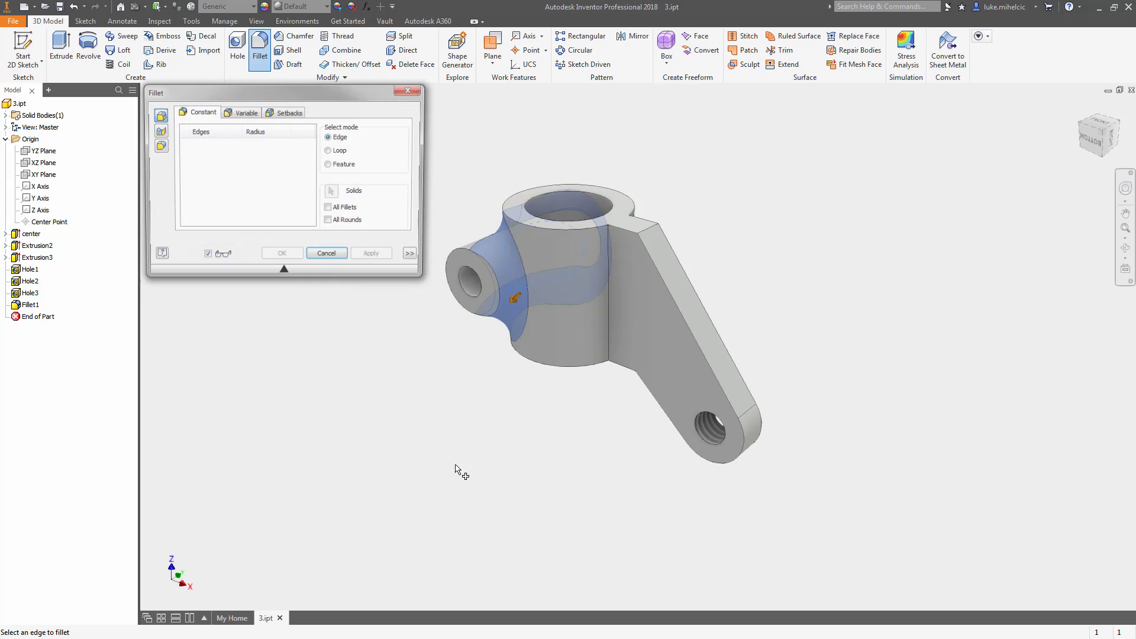
Fillet both vertical edges where the arm joins the central cylinder with a 4.5 mm radius.
left_click(609, 355)
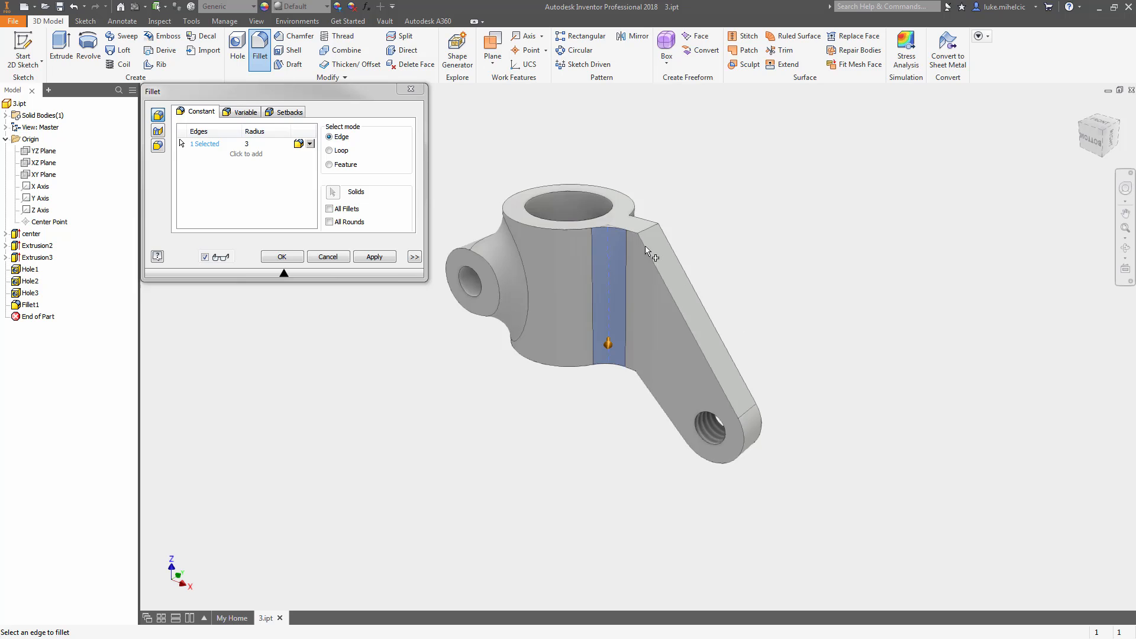
left_click(629, 294)
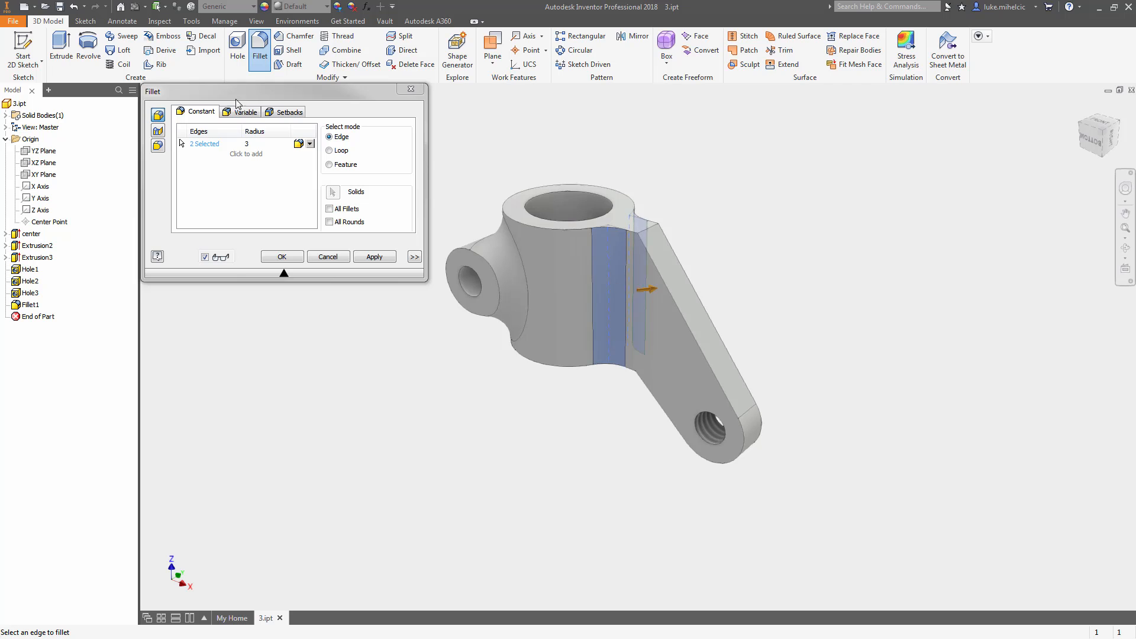
left_click(253, 144)
type("4.5")
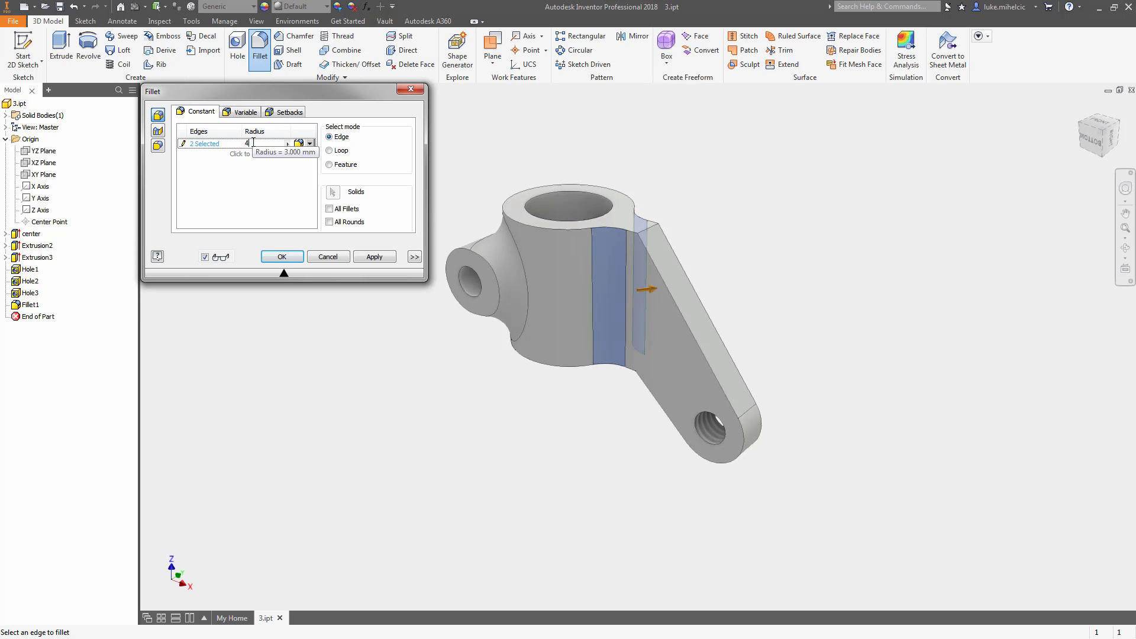
left_click(374, 256)
Fillet the arm's lower bend edge, where the short straight section meets the angled section, with a 6 mm radius.
middle_click_drag(574, 386, 606, 396, "shift")
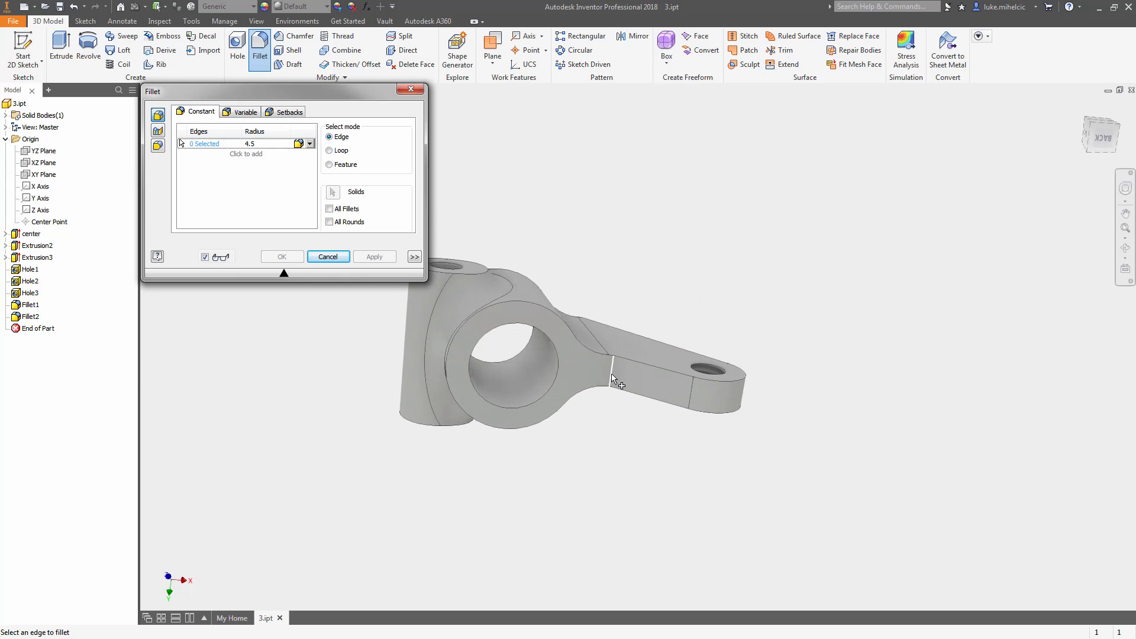
left_click(614, 382)
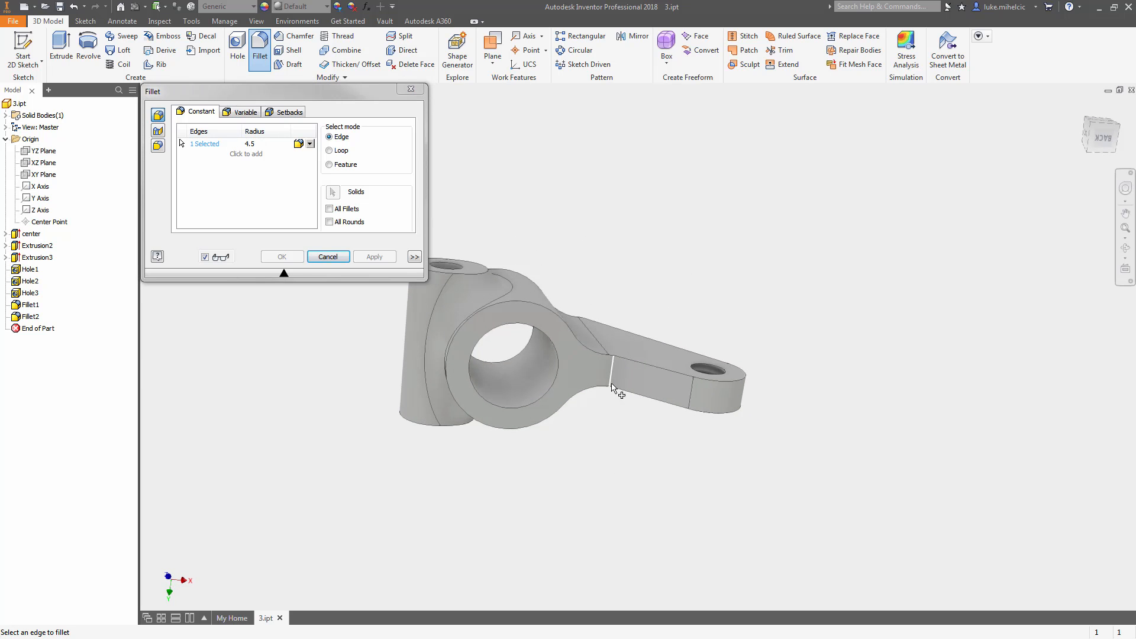
left_click(266, 144)
type("6")
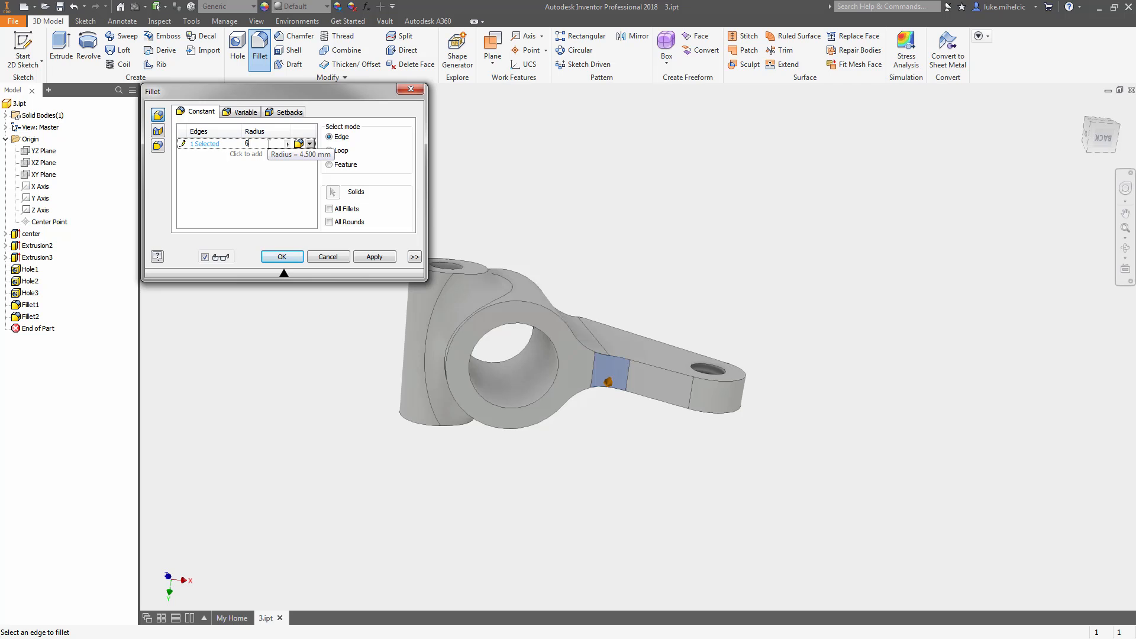
key("Return")
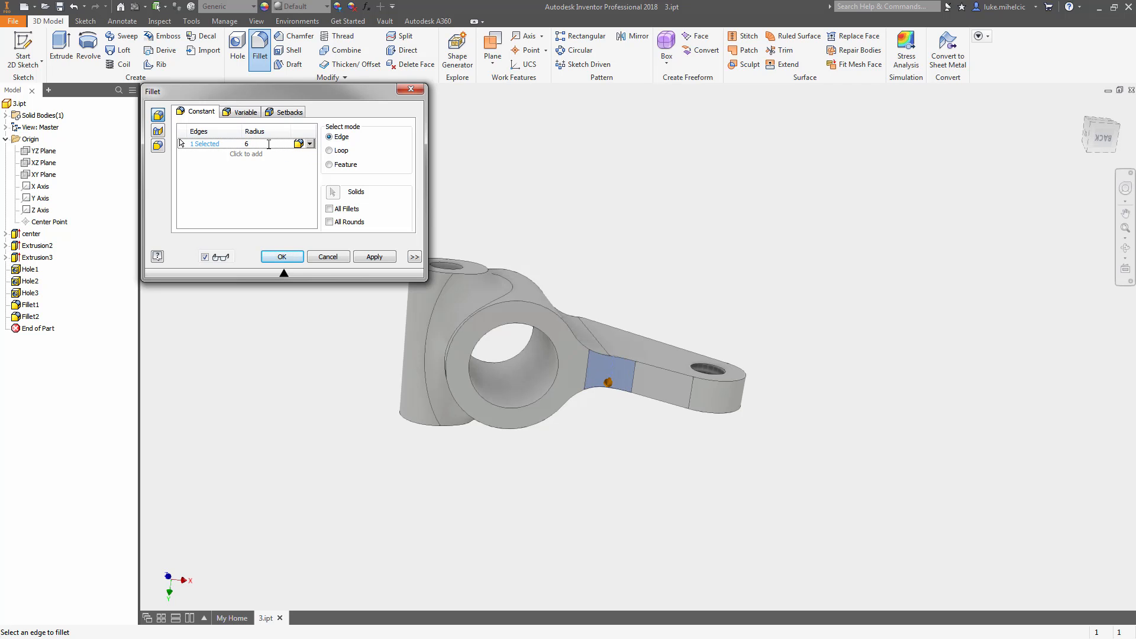
left_click(375, 258)
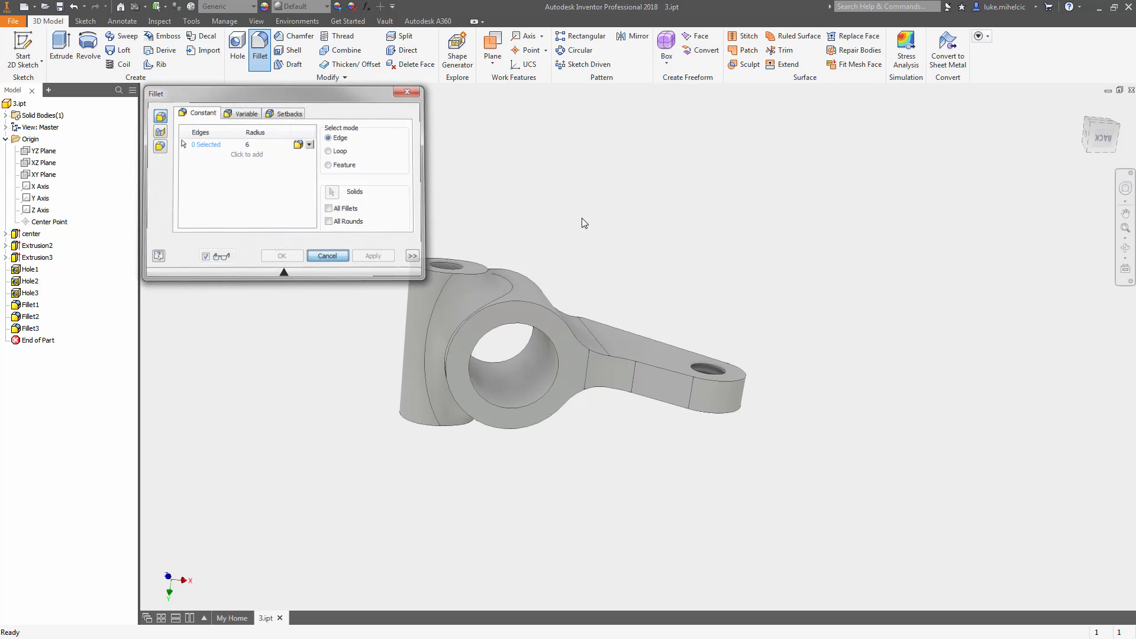
key("Escape")
Restore the home view and apply the Gold appearance to the whole part.
key("F6")
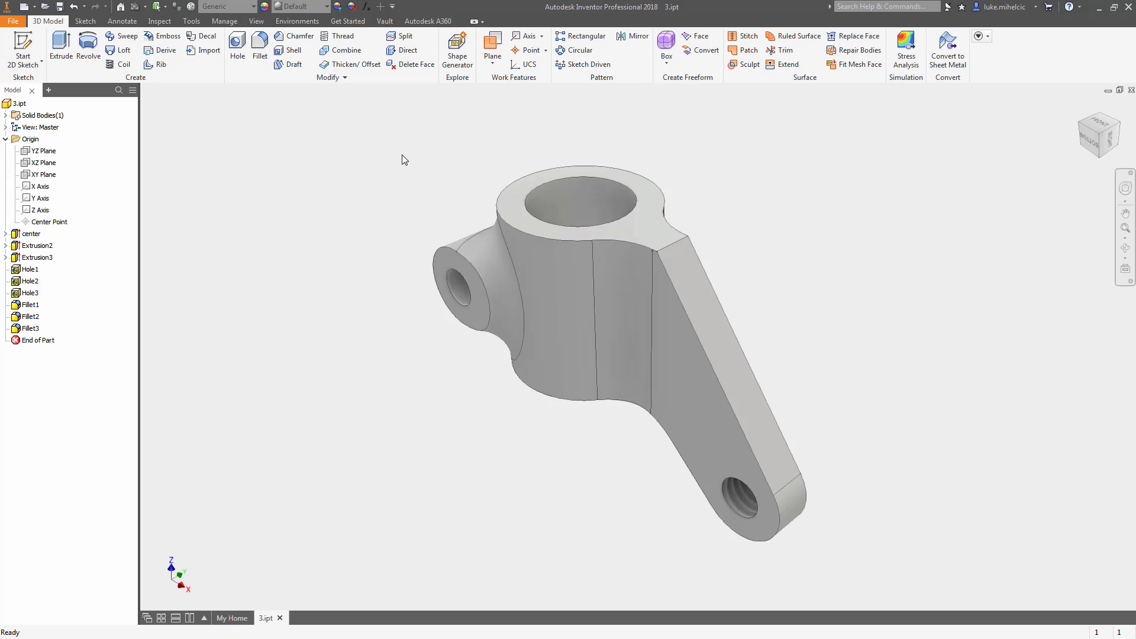
left_click(326, 6)
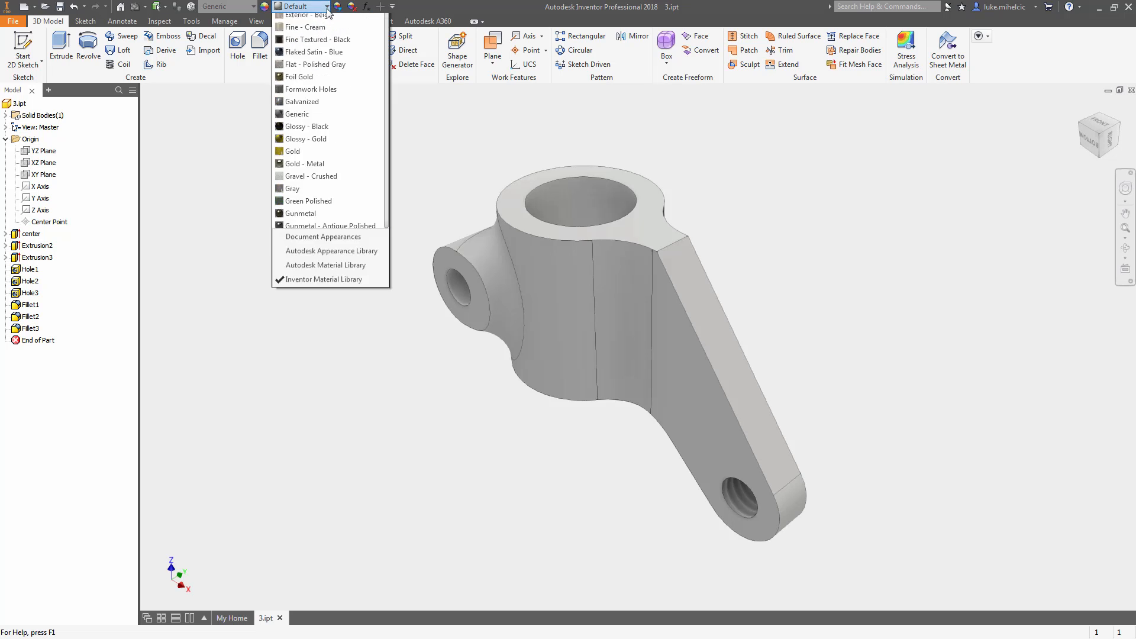
left_click(327, 6)
left_click(327, 6)
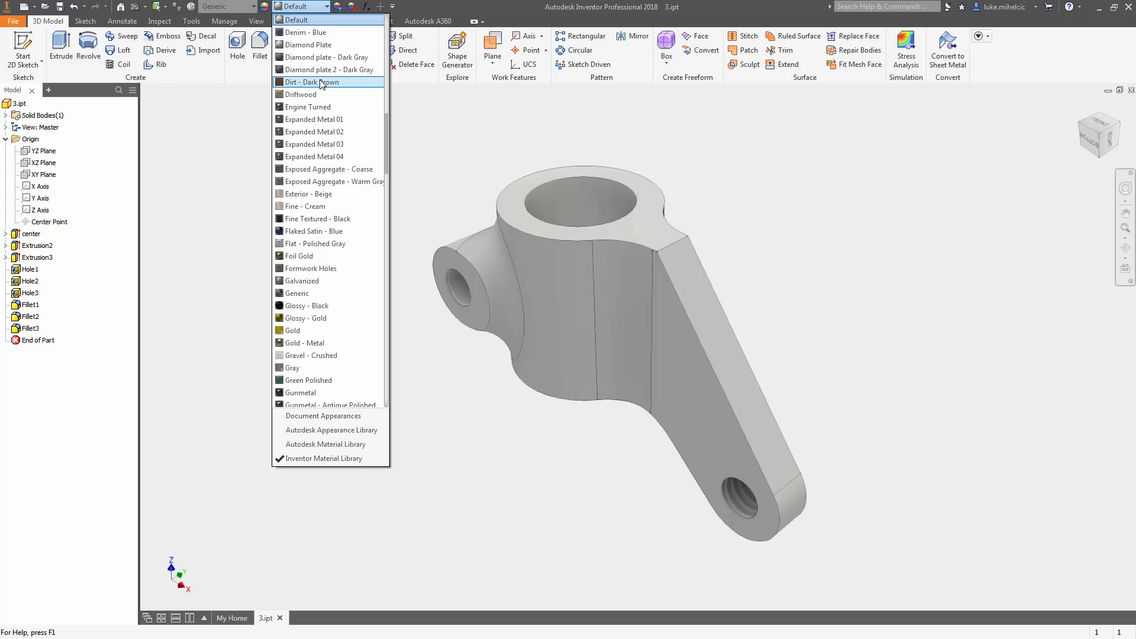
left_click(296, 335)
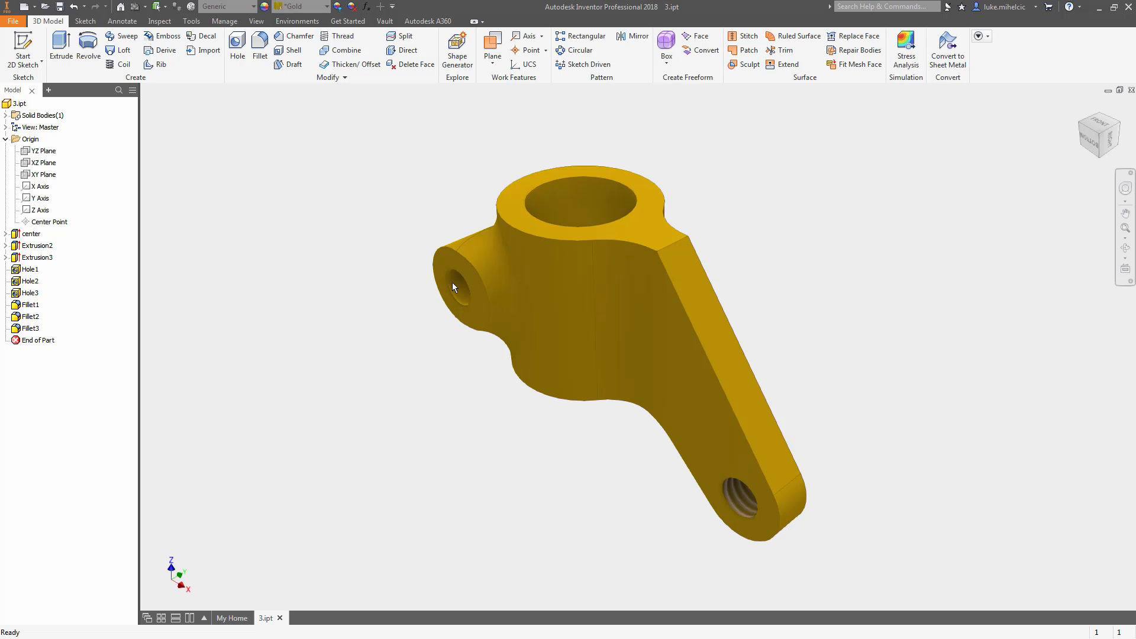
Chamfer the lower circular edge of the central cylinder's hole with a distance of 1 mm.
middle_click_drag(381, 321, 404, 221, "shift")
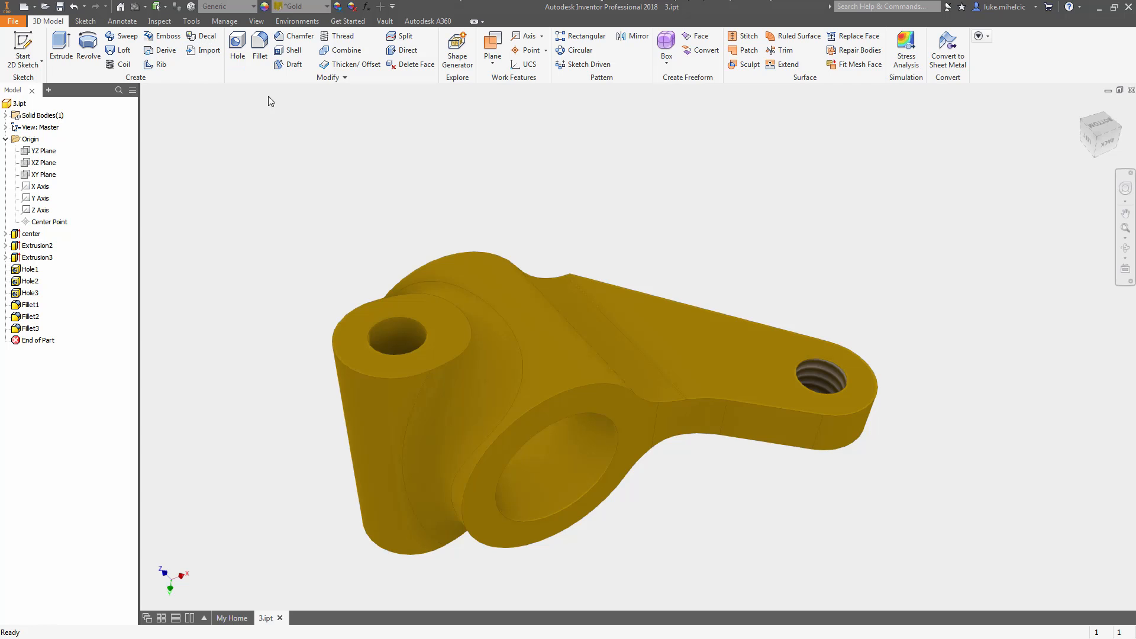
left_click(588, 414)
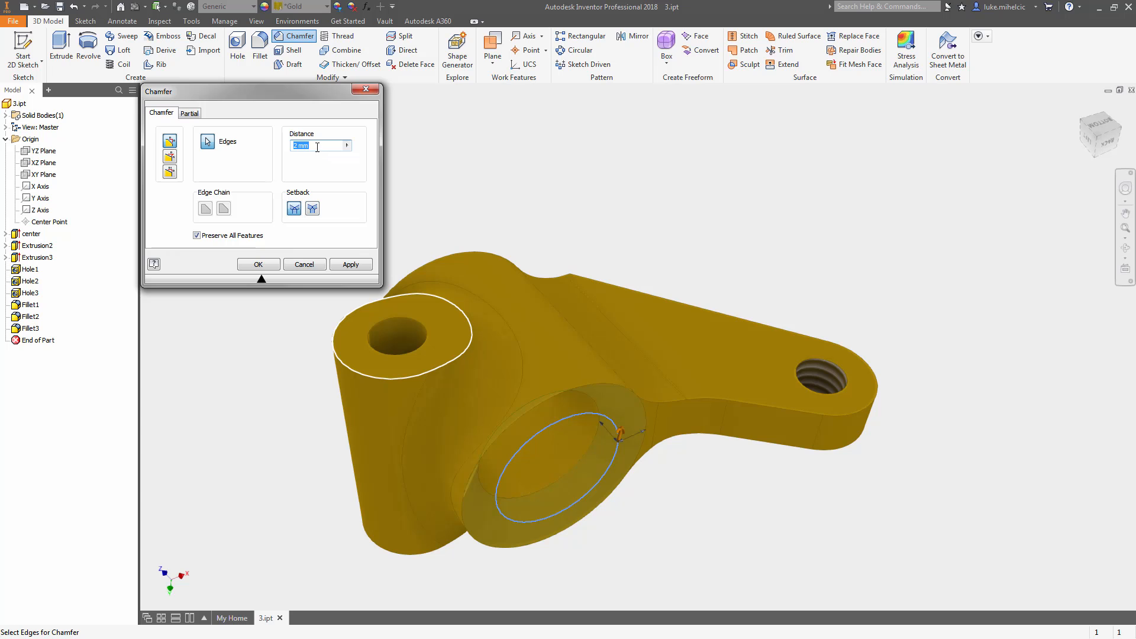
type("1")
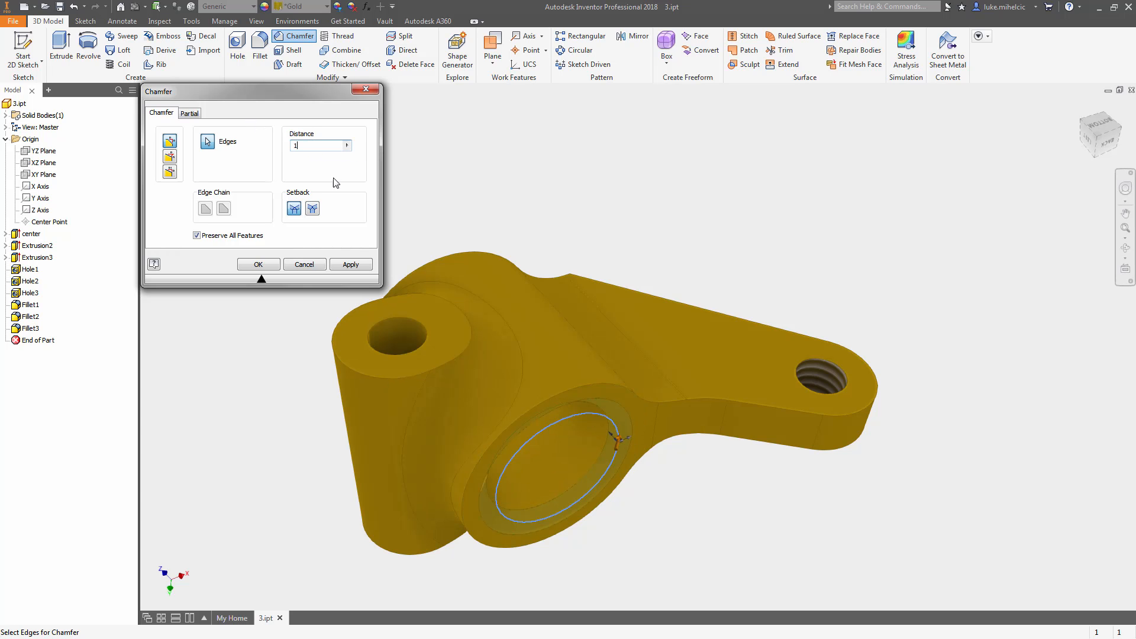
left_click(351, 265)
left_click(321, 262)
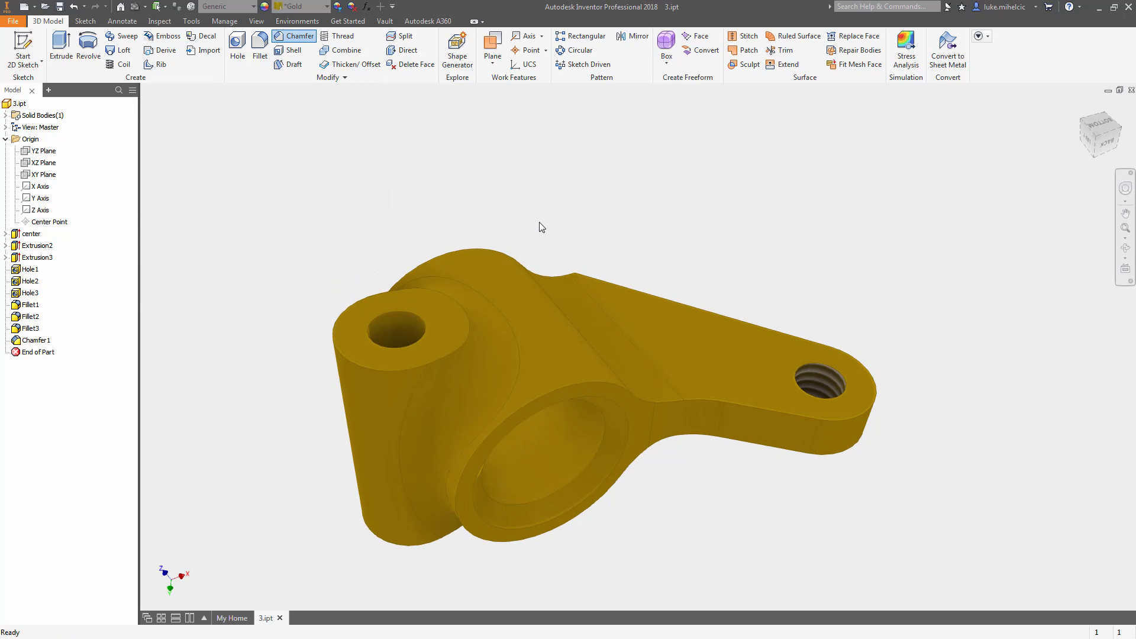